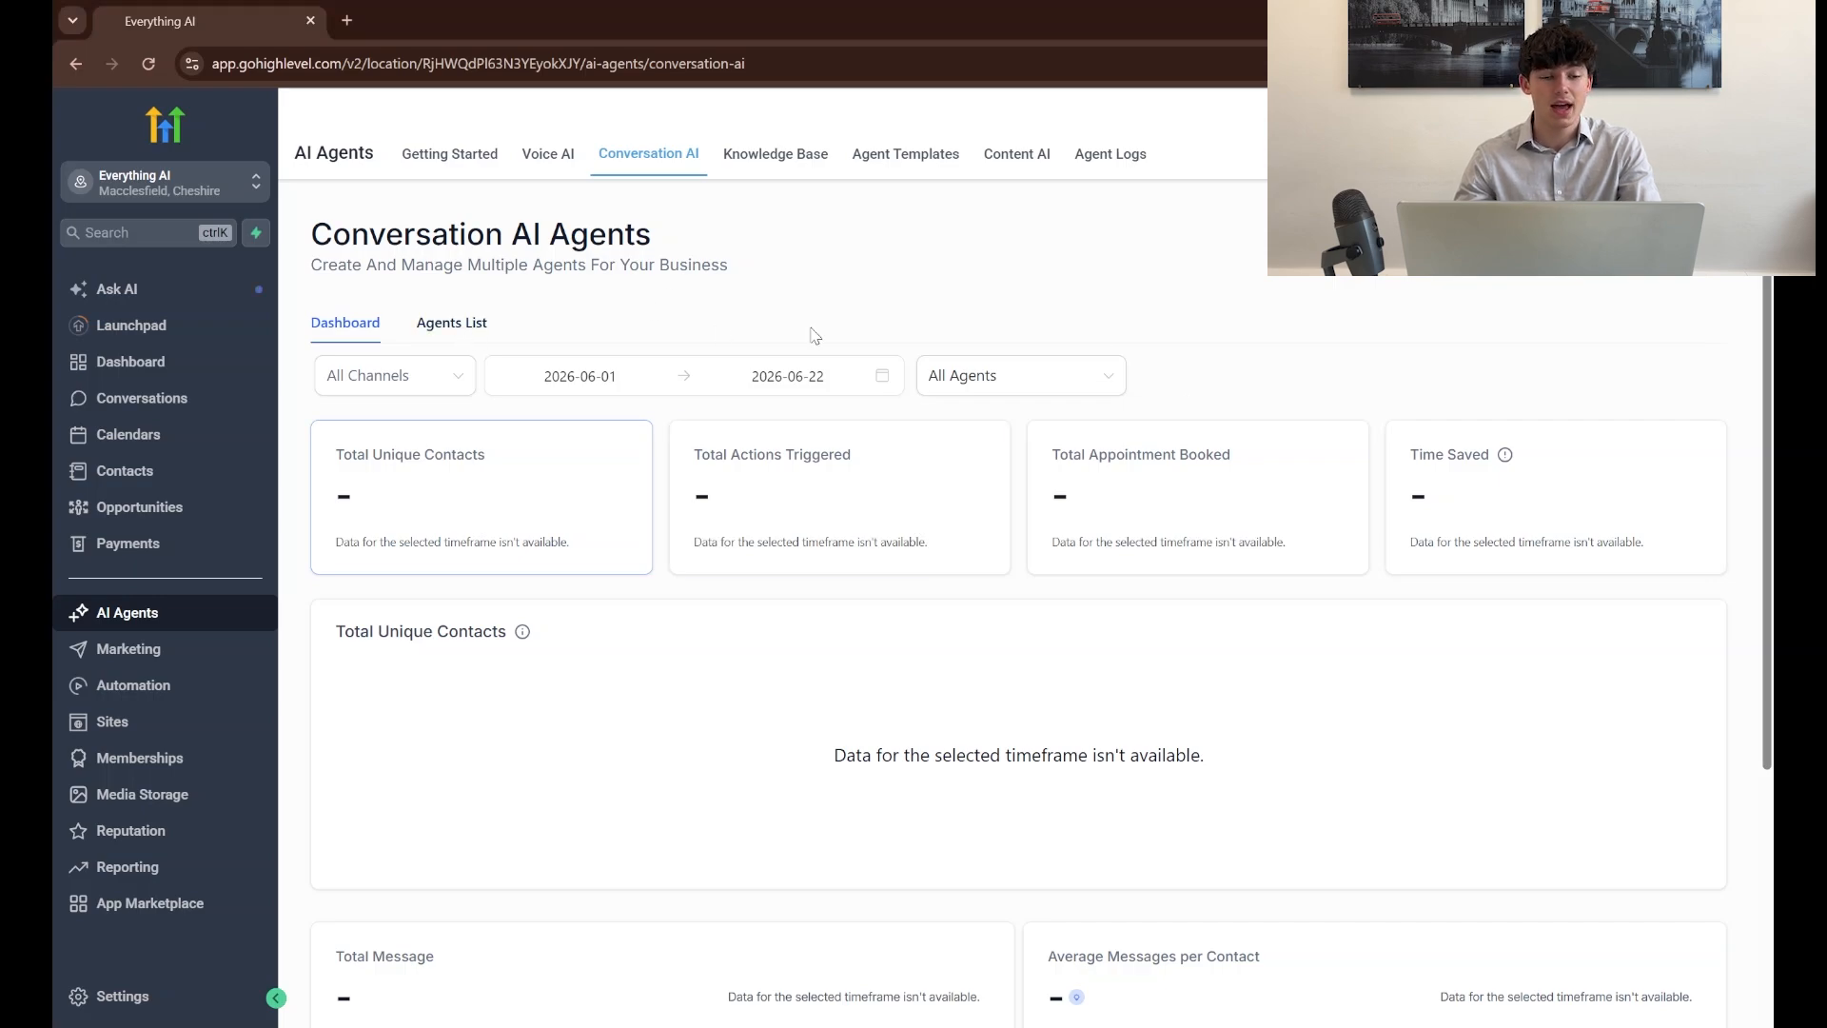
From the Conversation AI agents list, create a new prompt-based bot of the General Q&A type
left_click(452, 322)
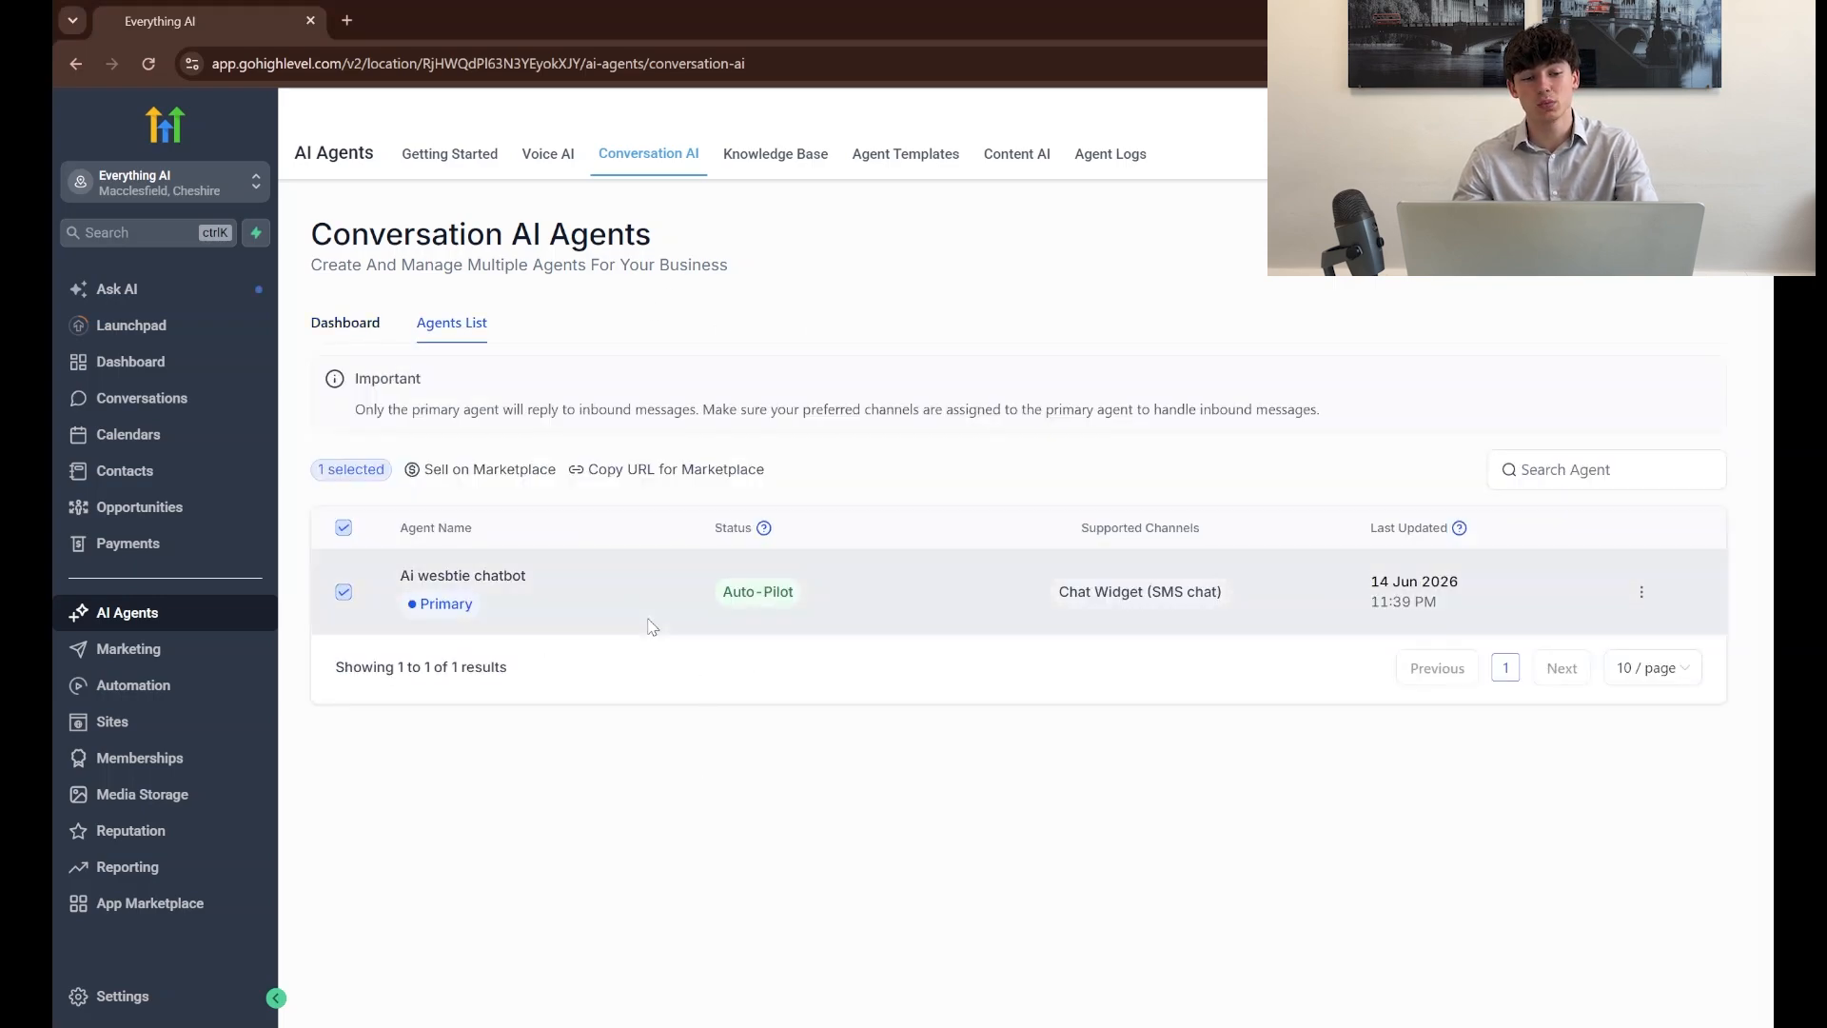
left_click(344, 592)
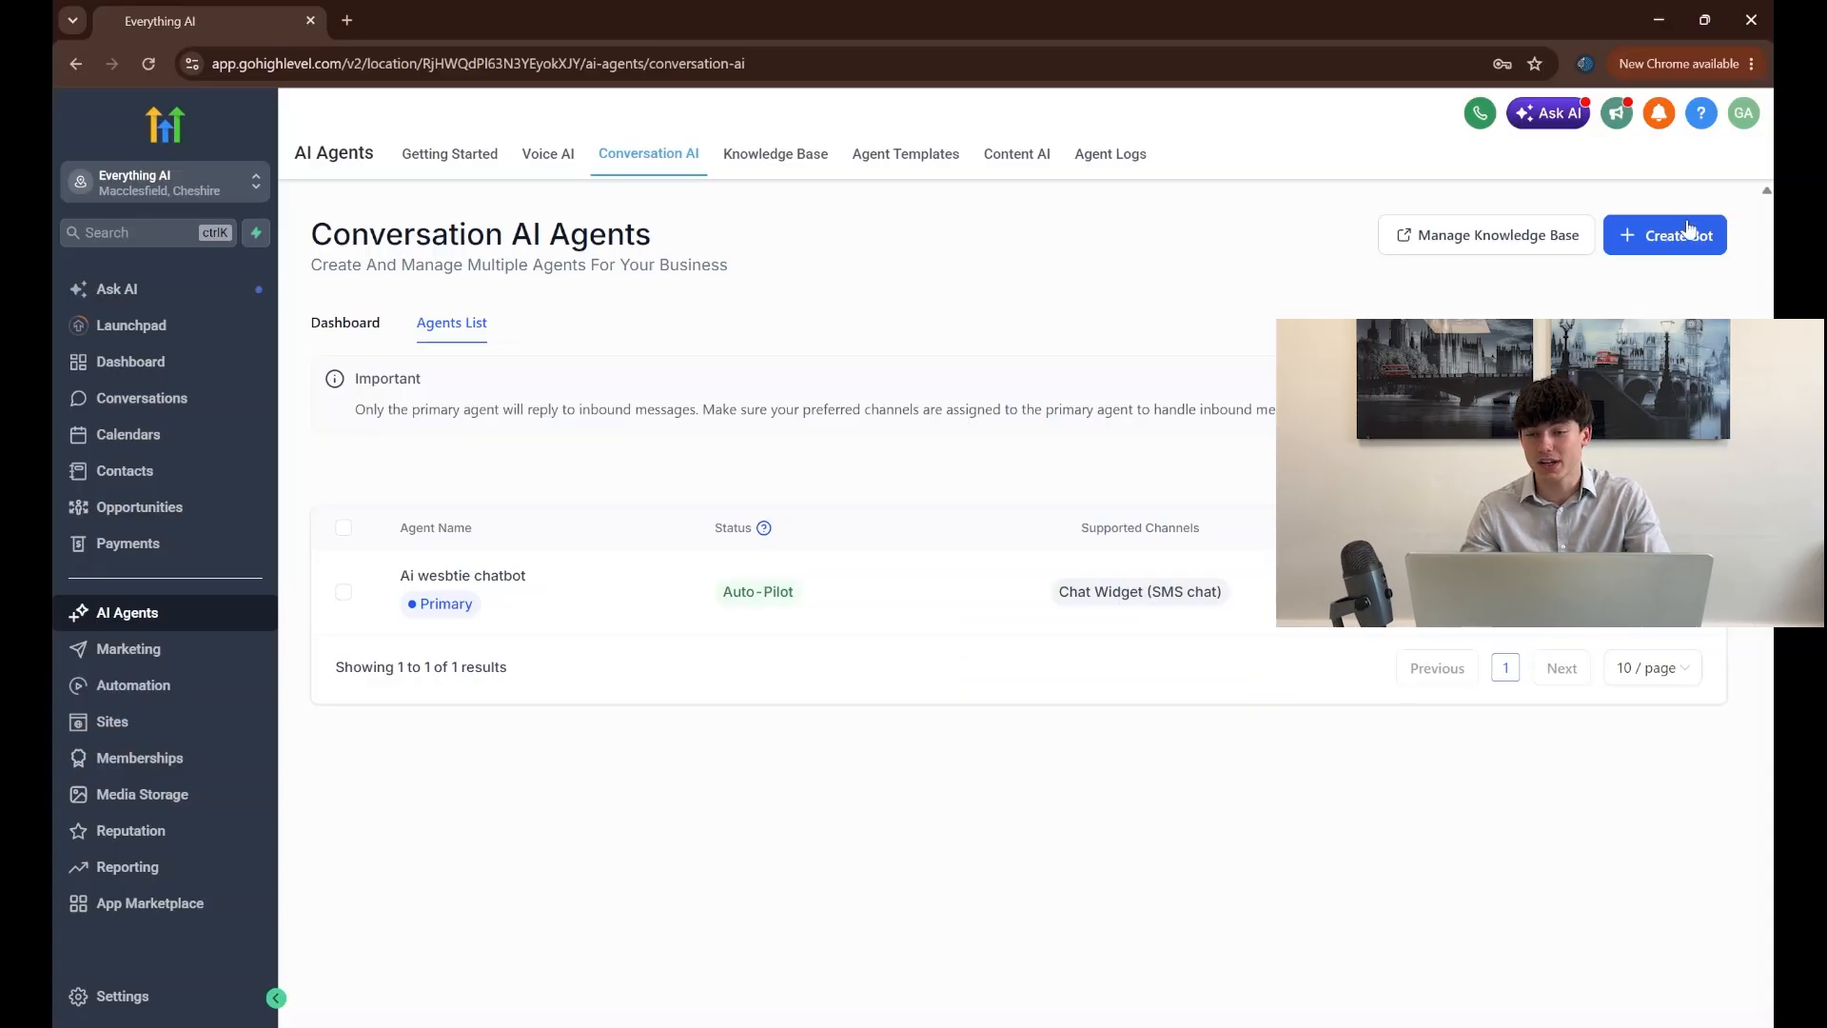
left_click(1669, 238)
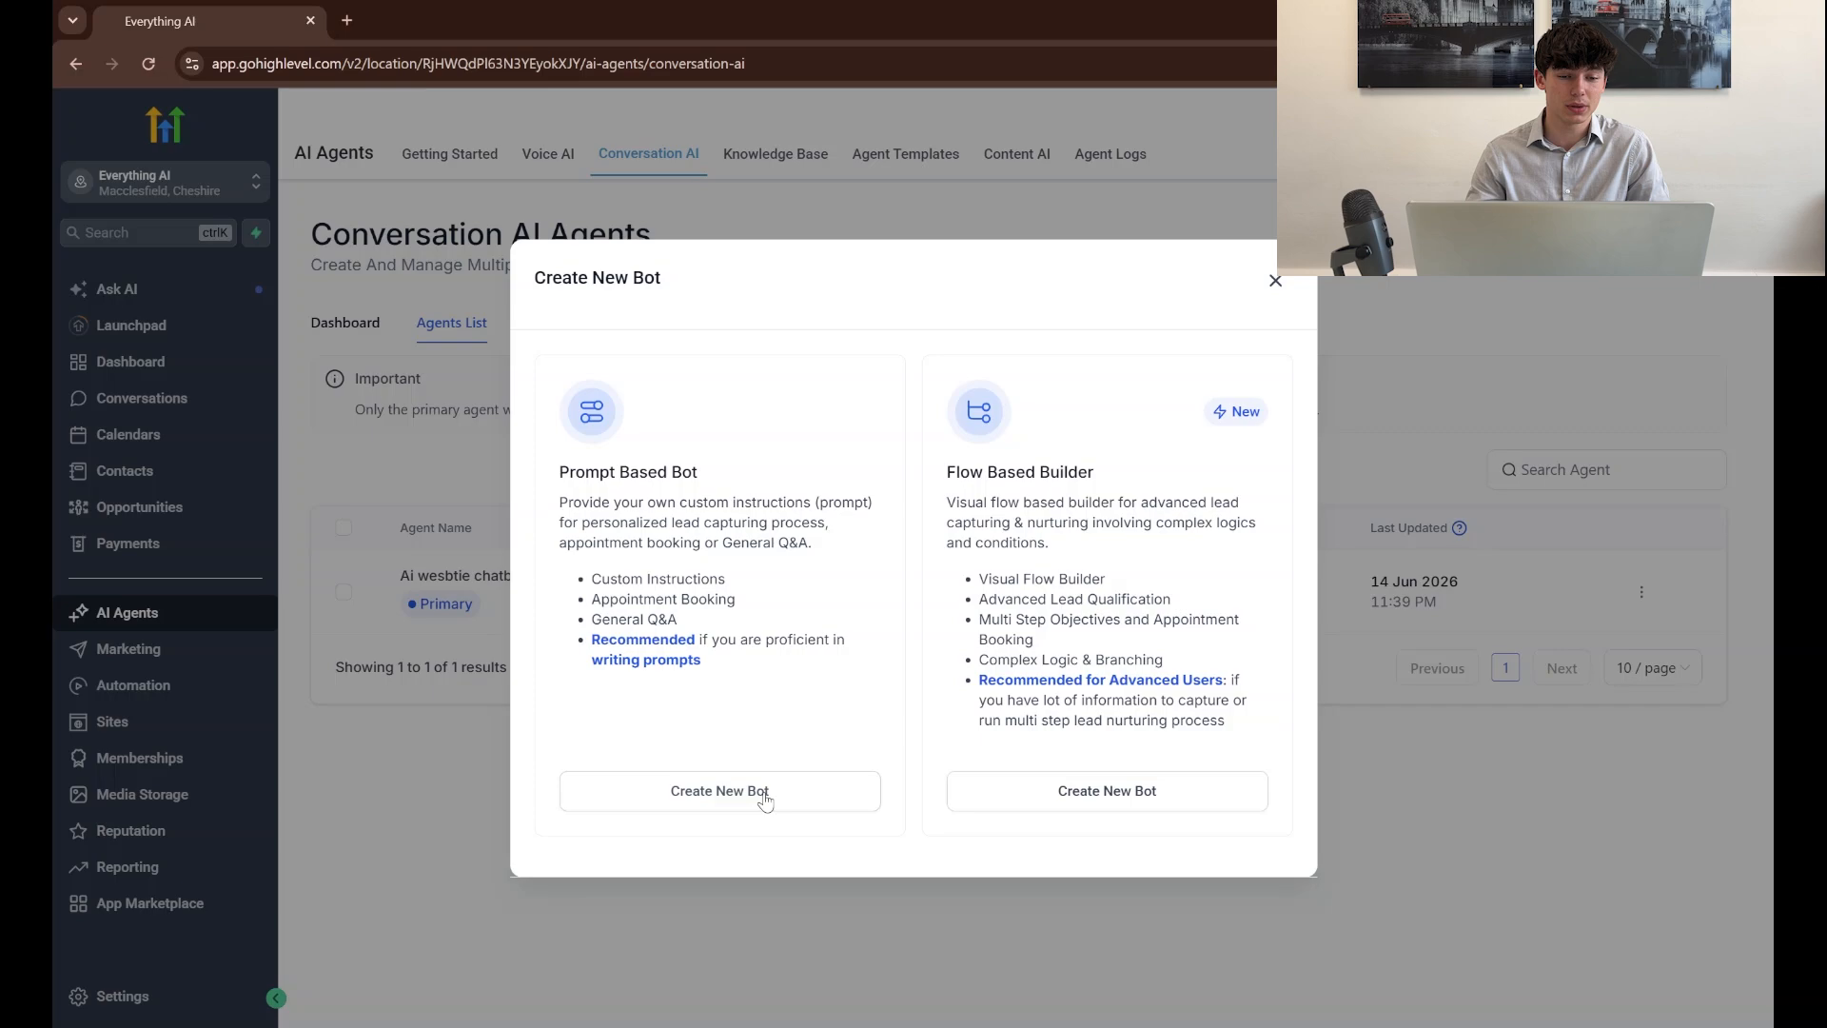
left_click(765, 797)
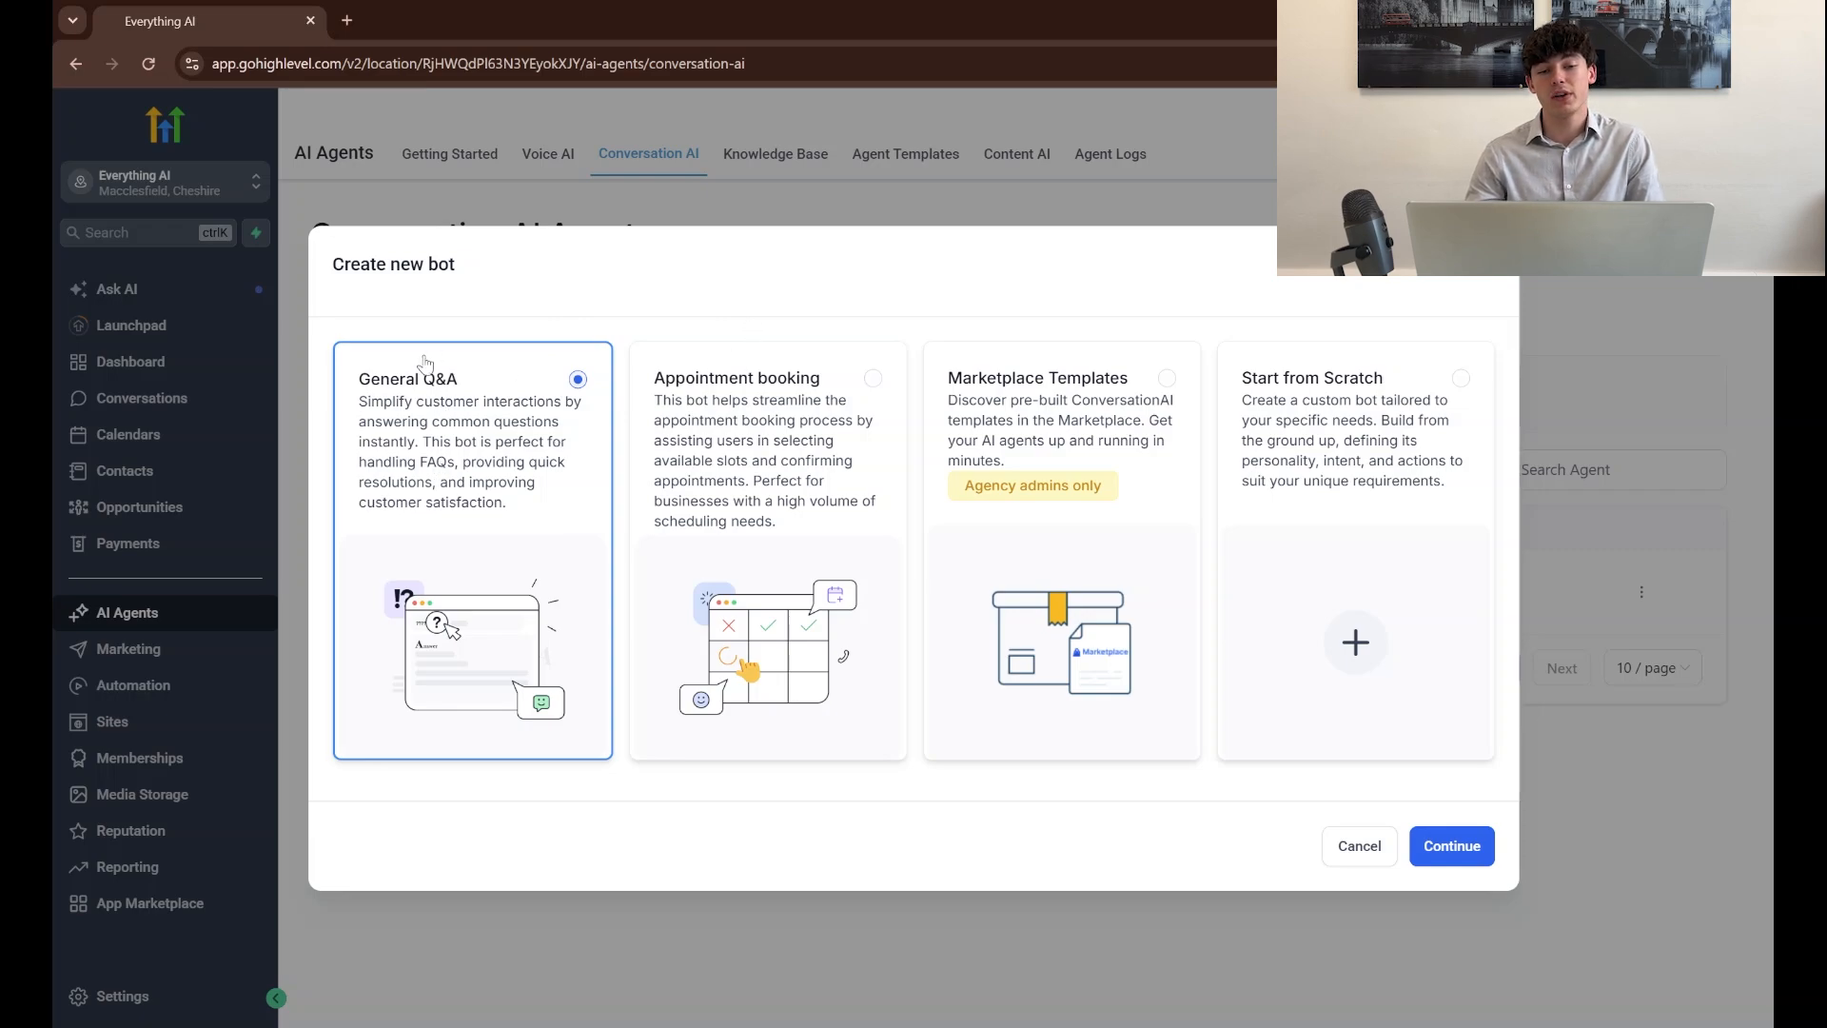
left_click(827, 514)
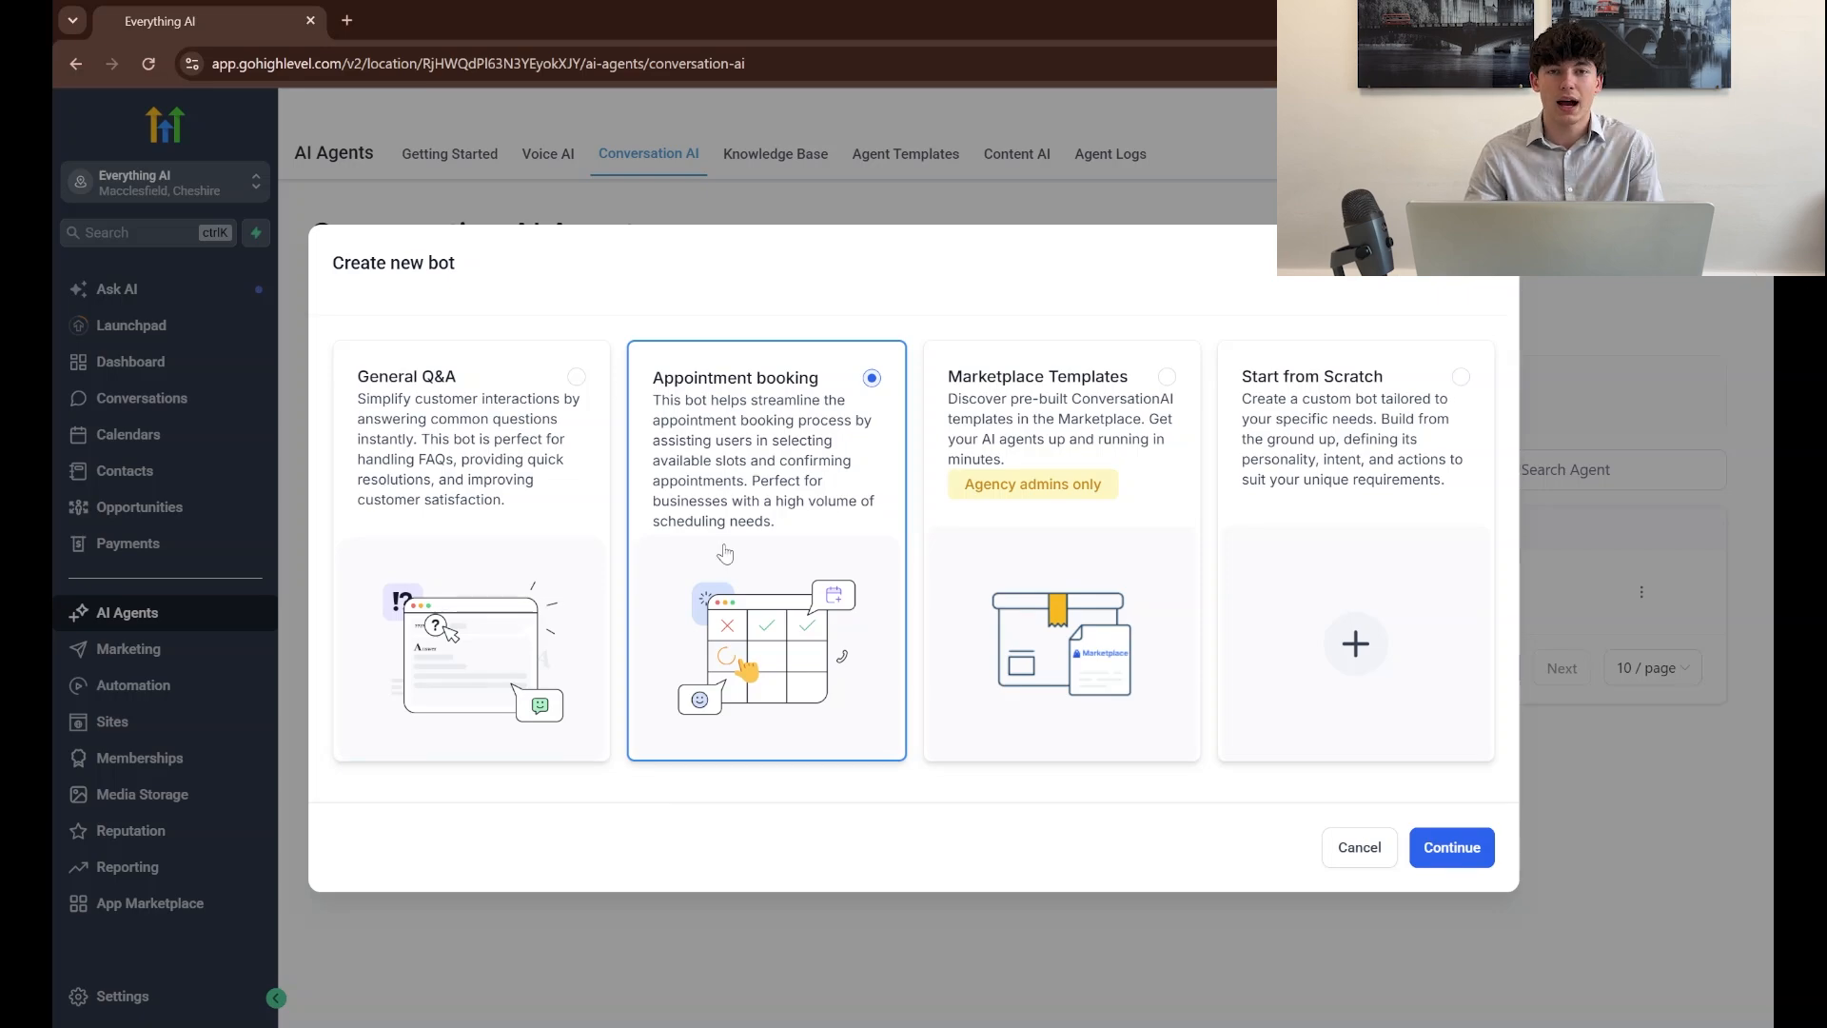
left_click(530, 543)
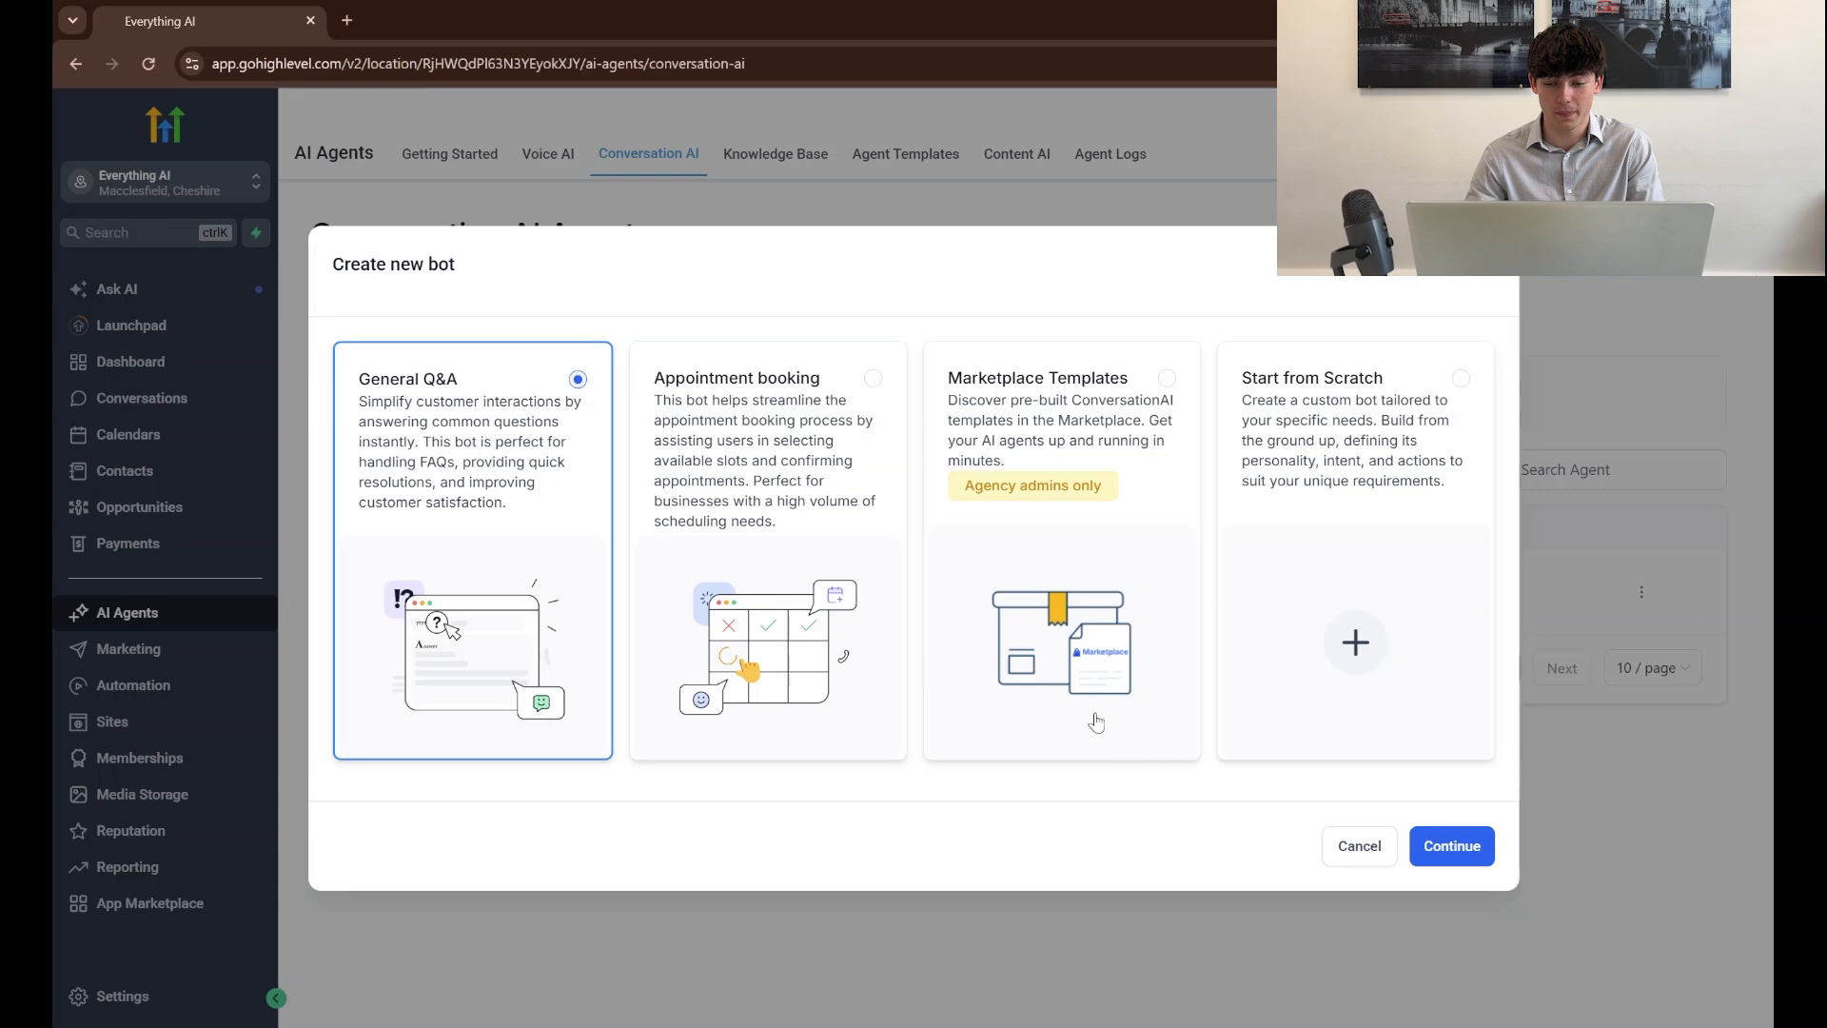
left_click(1453, 843)
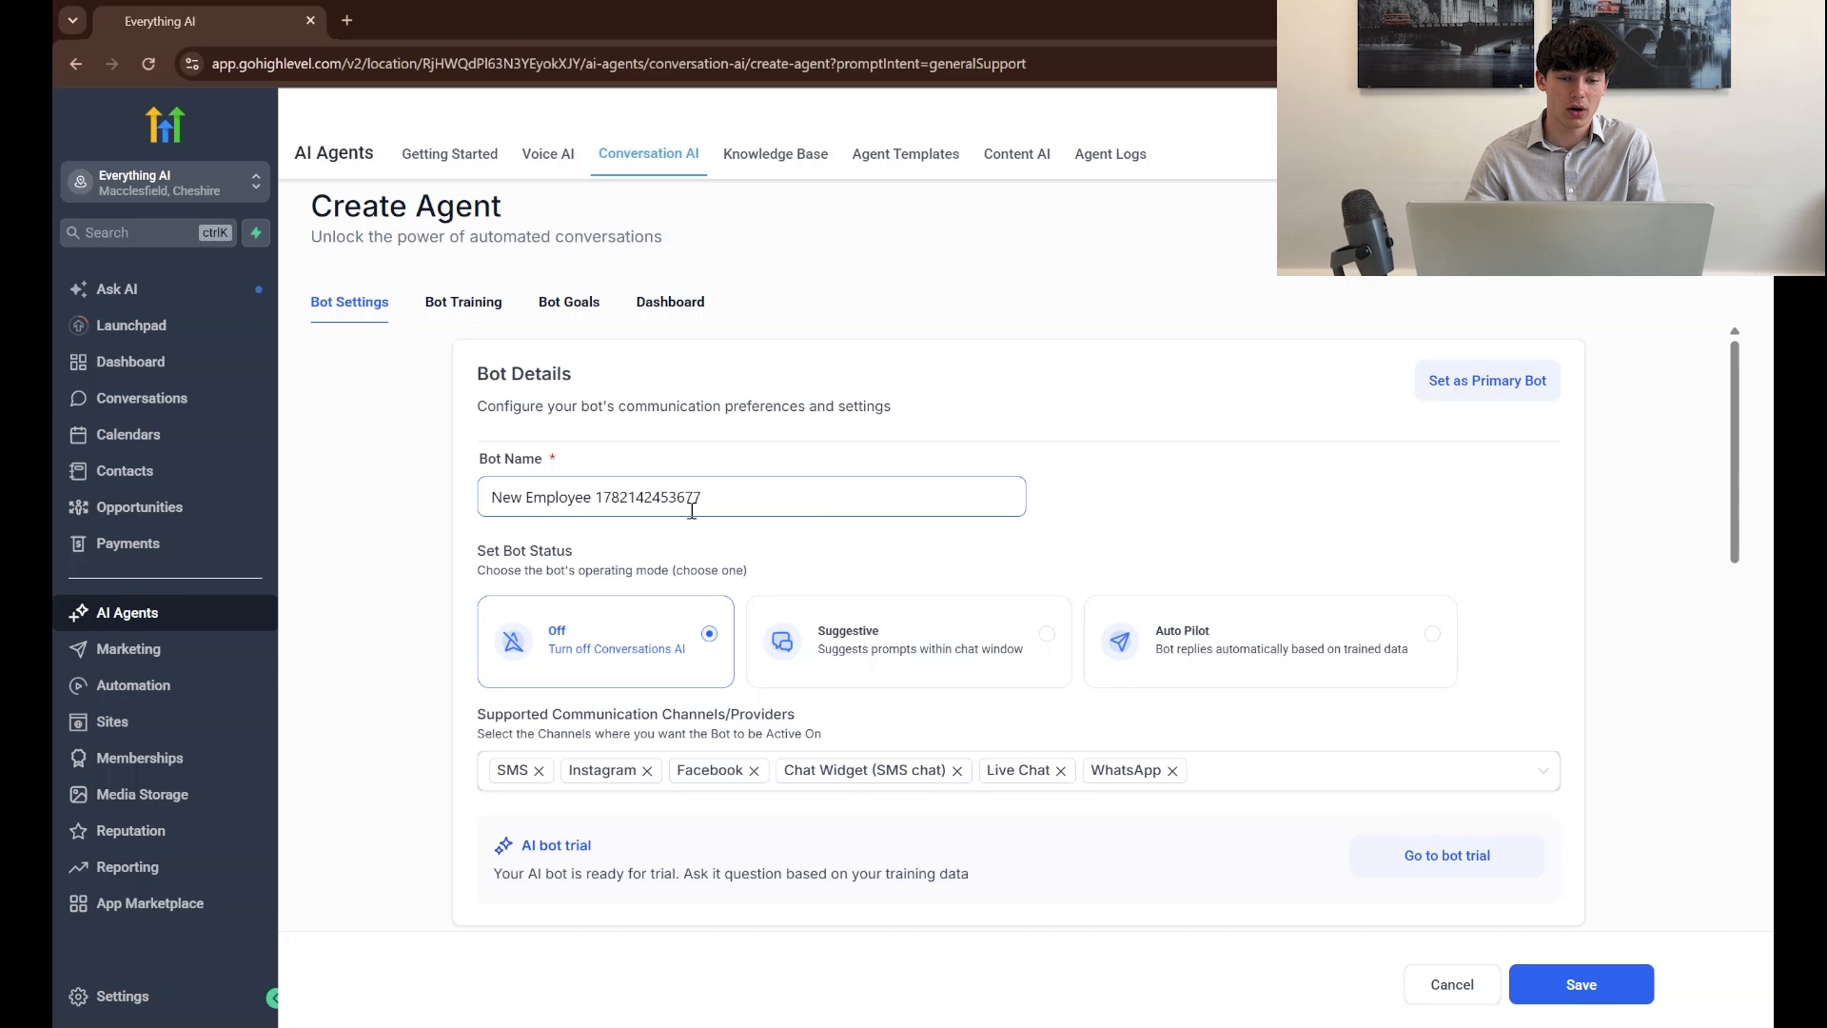
Name the bot "AI Website Chatbot" and set its status to Auto Pilot
triple_click(592, 512)
key("BackSpace")
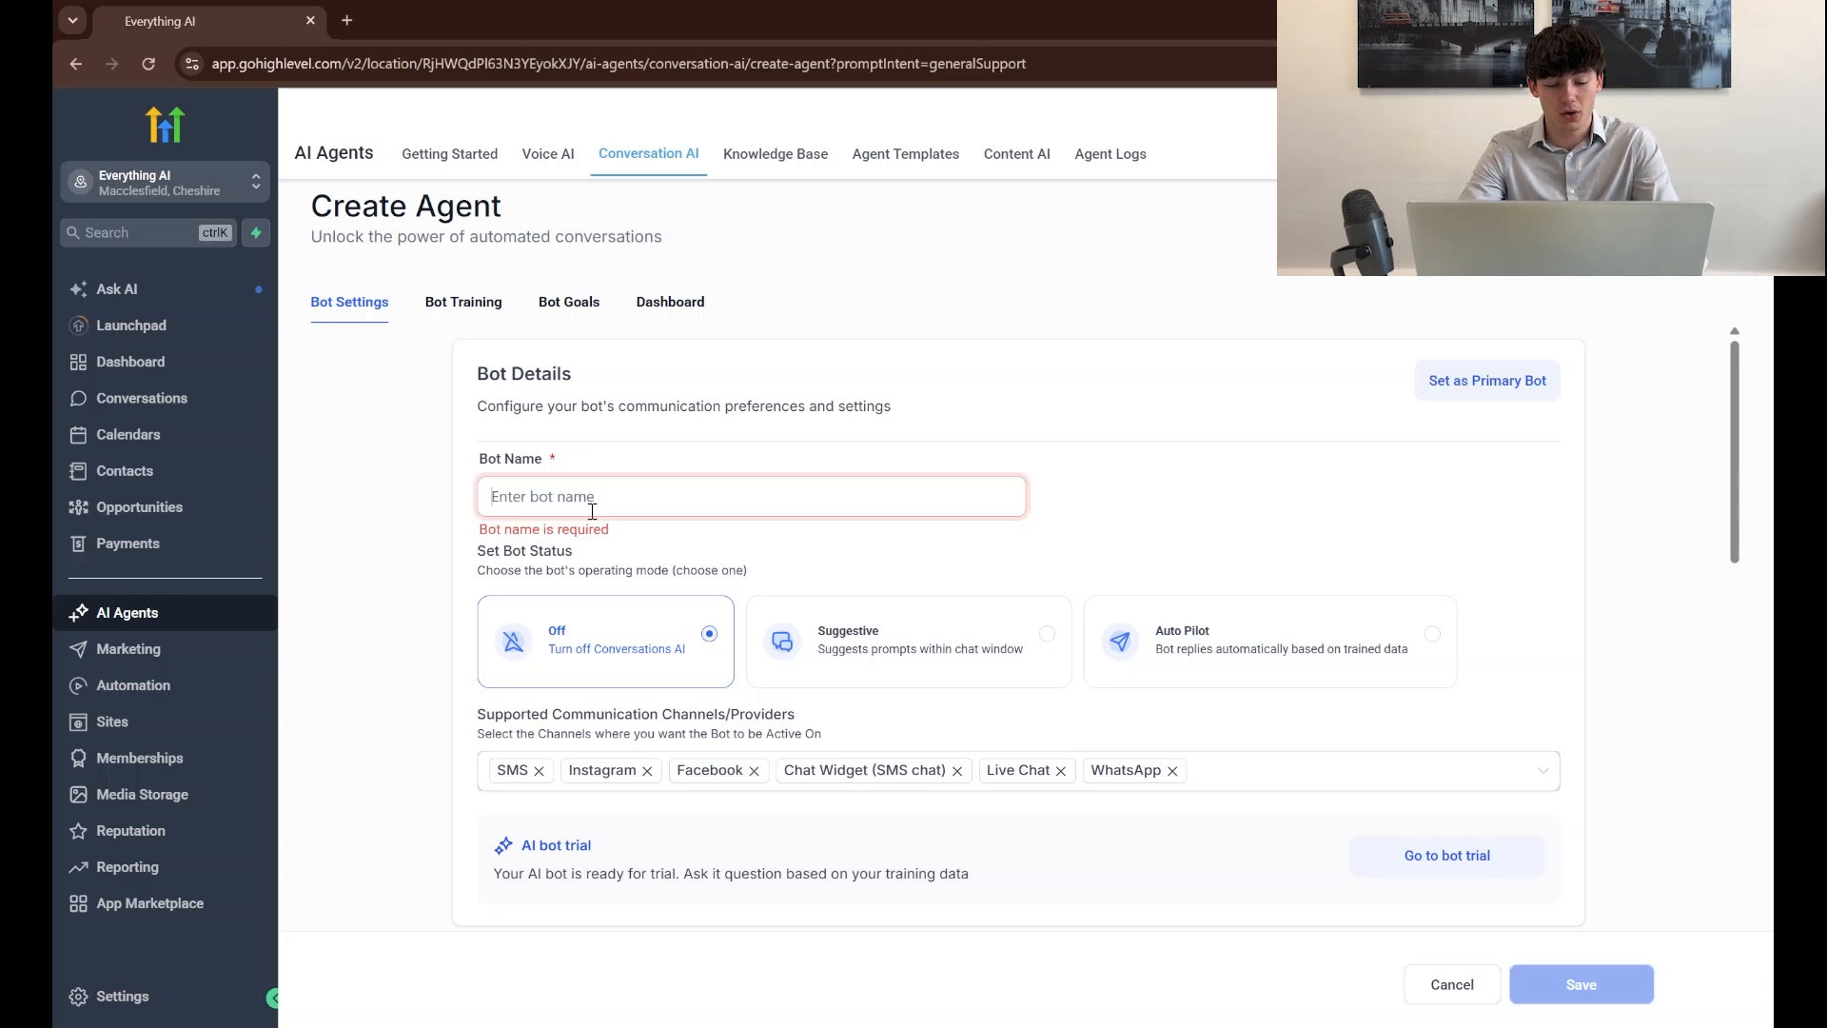
type("AI Wesbite")
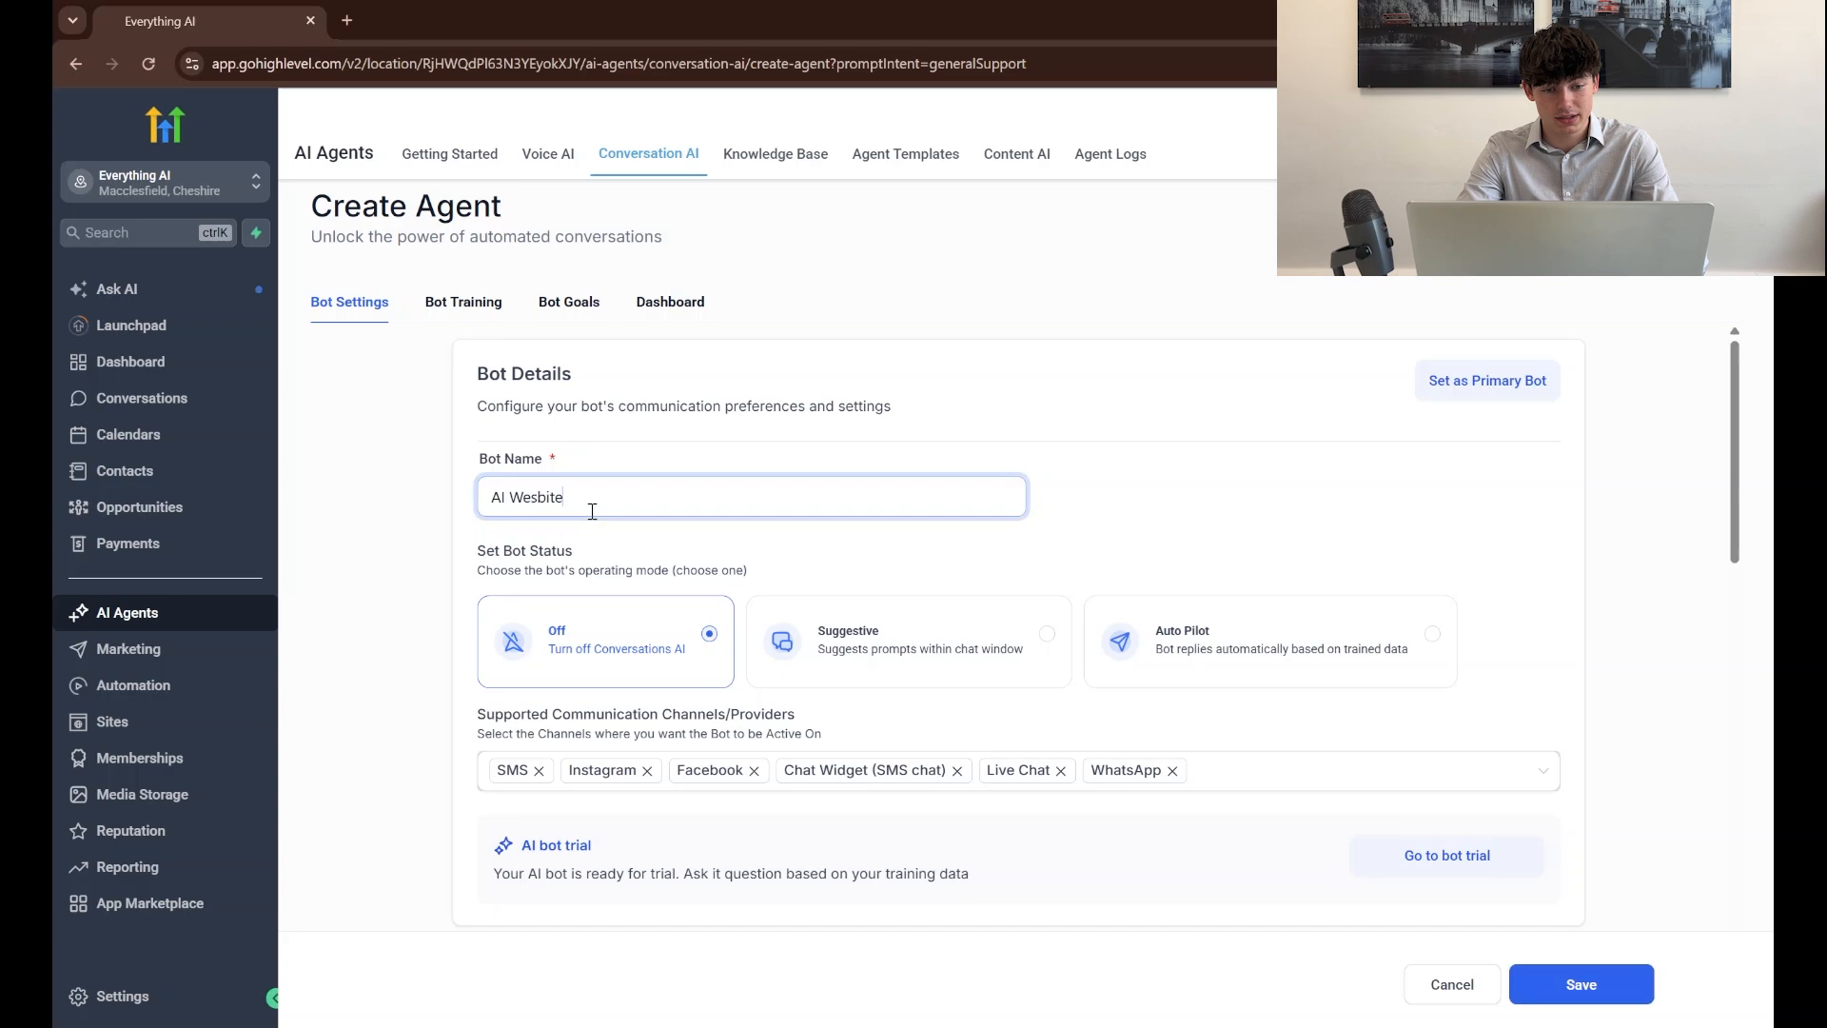
type(" Chatbot")
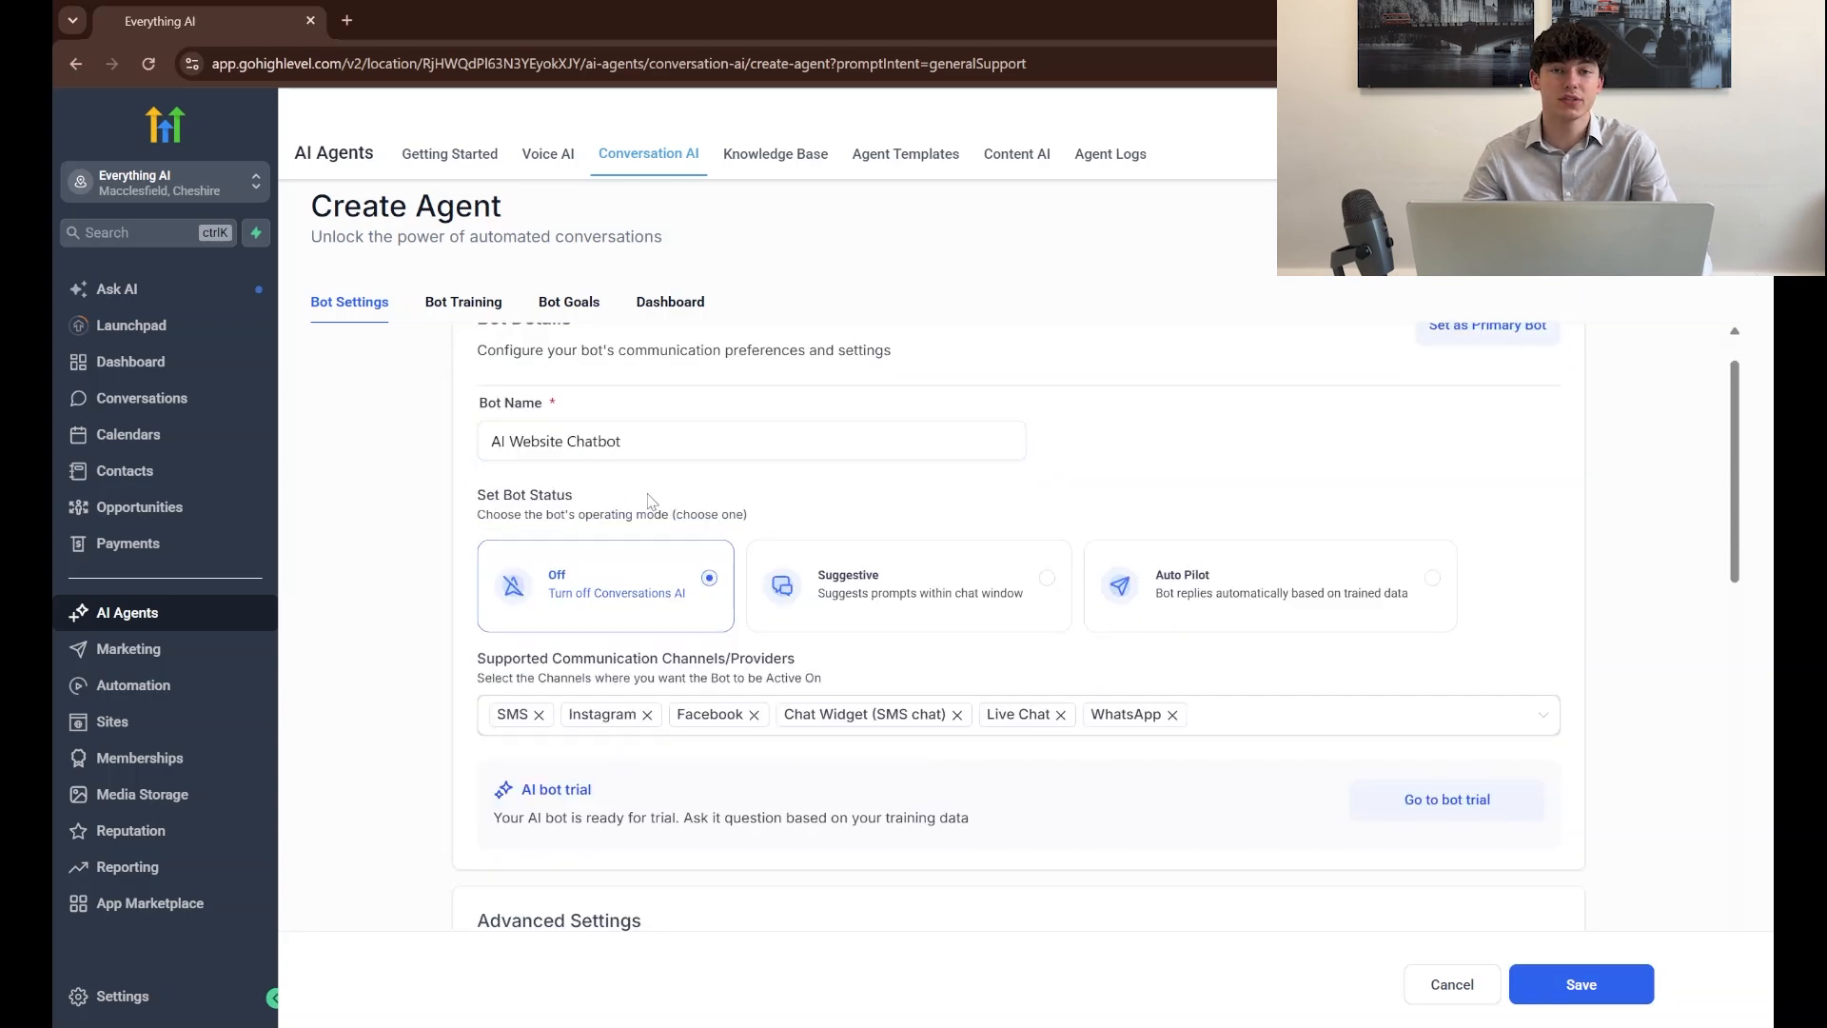
left_click(1261, 604)
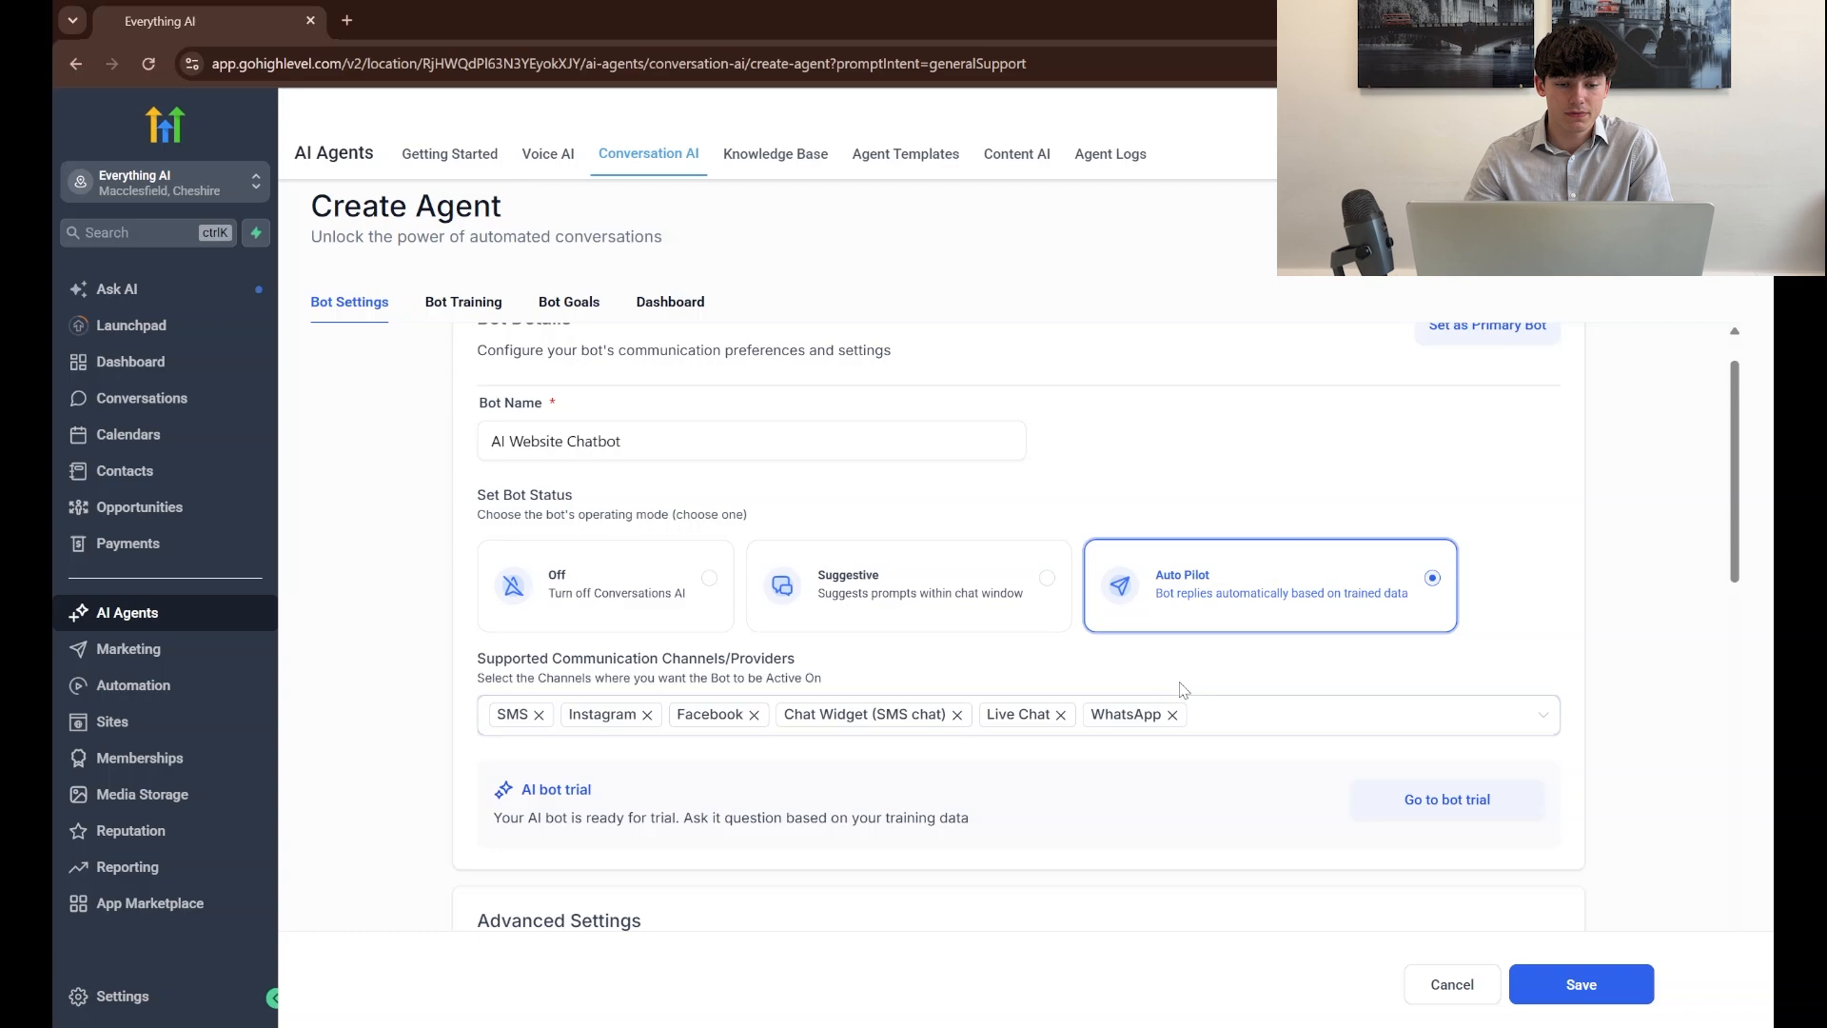
Remove WhatsApp, Chat Widget (SMS chat), SMS, Facebook and Instagram from the bot's supported channels, keeping only Live Chat
left_click(1226, 723)
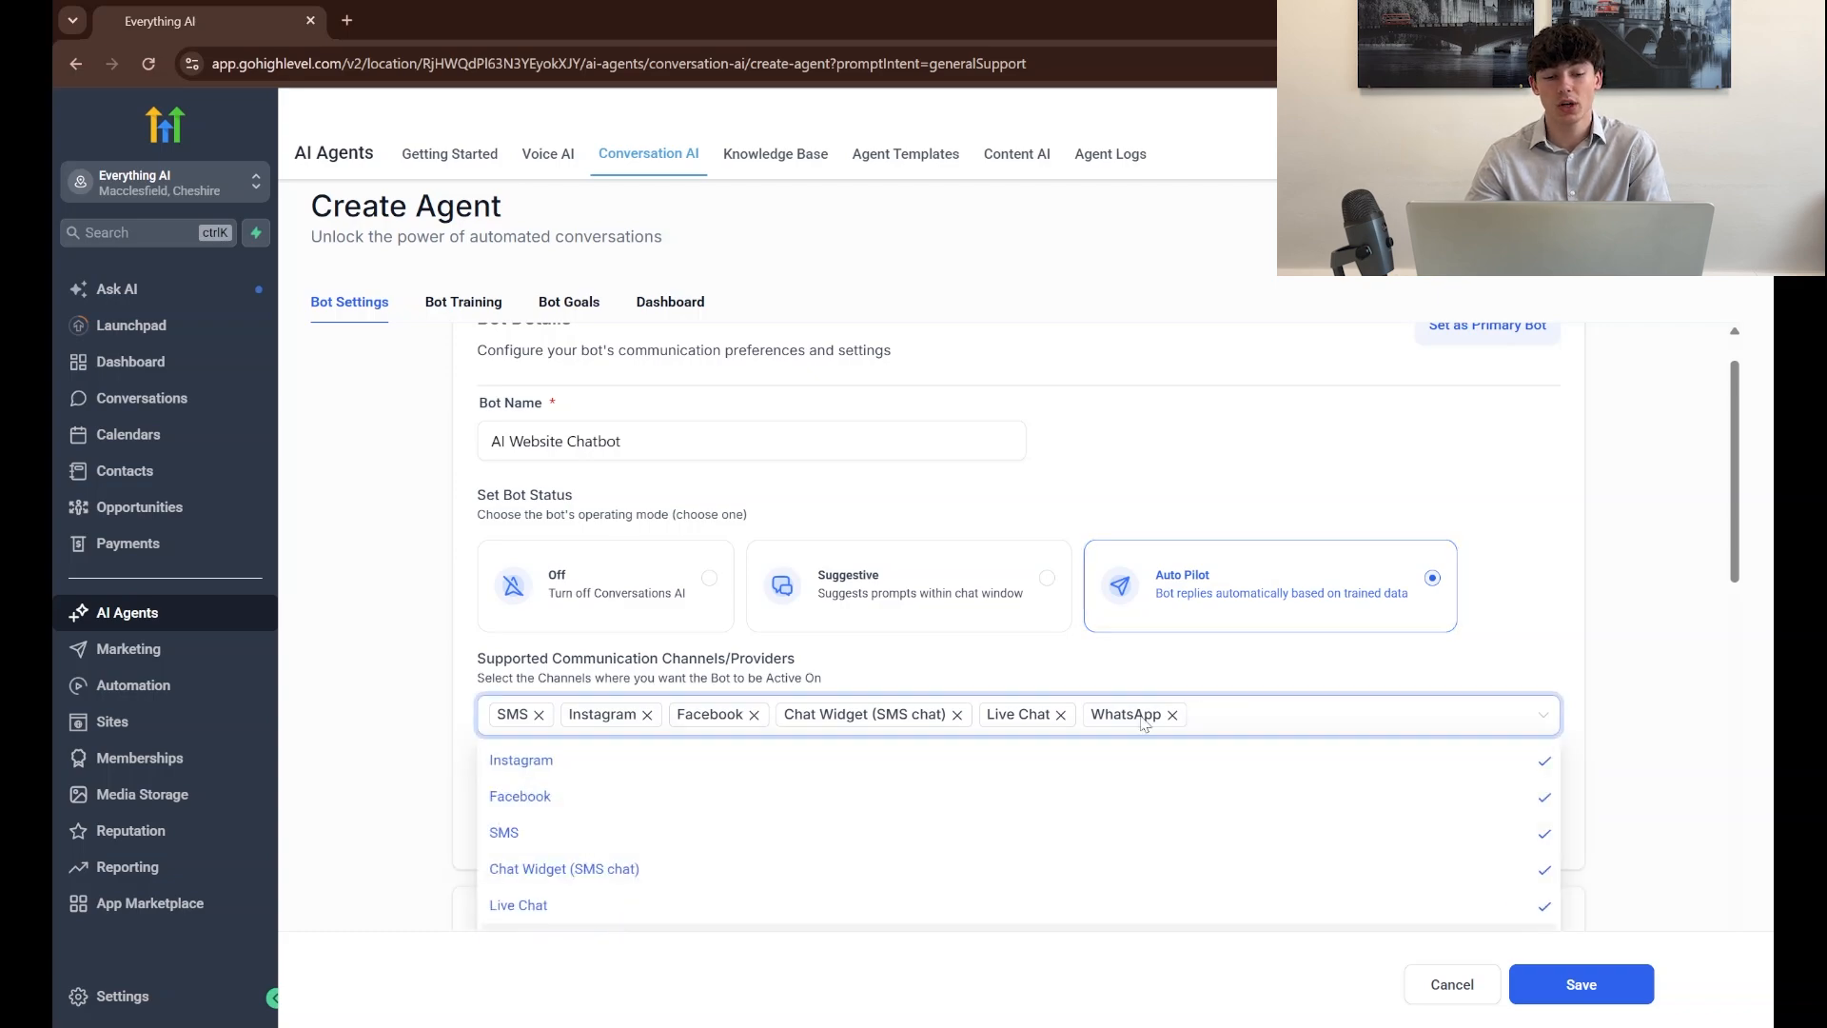
scroll(853, 695, "down", 2)
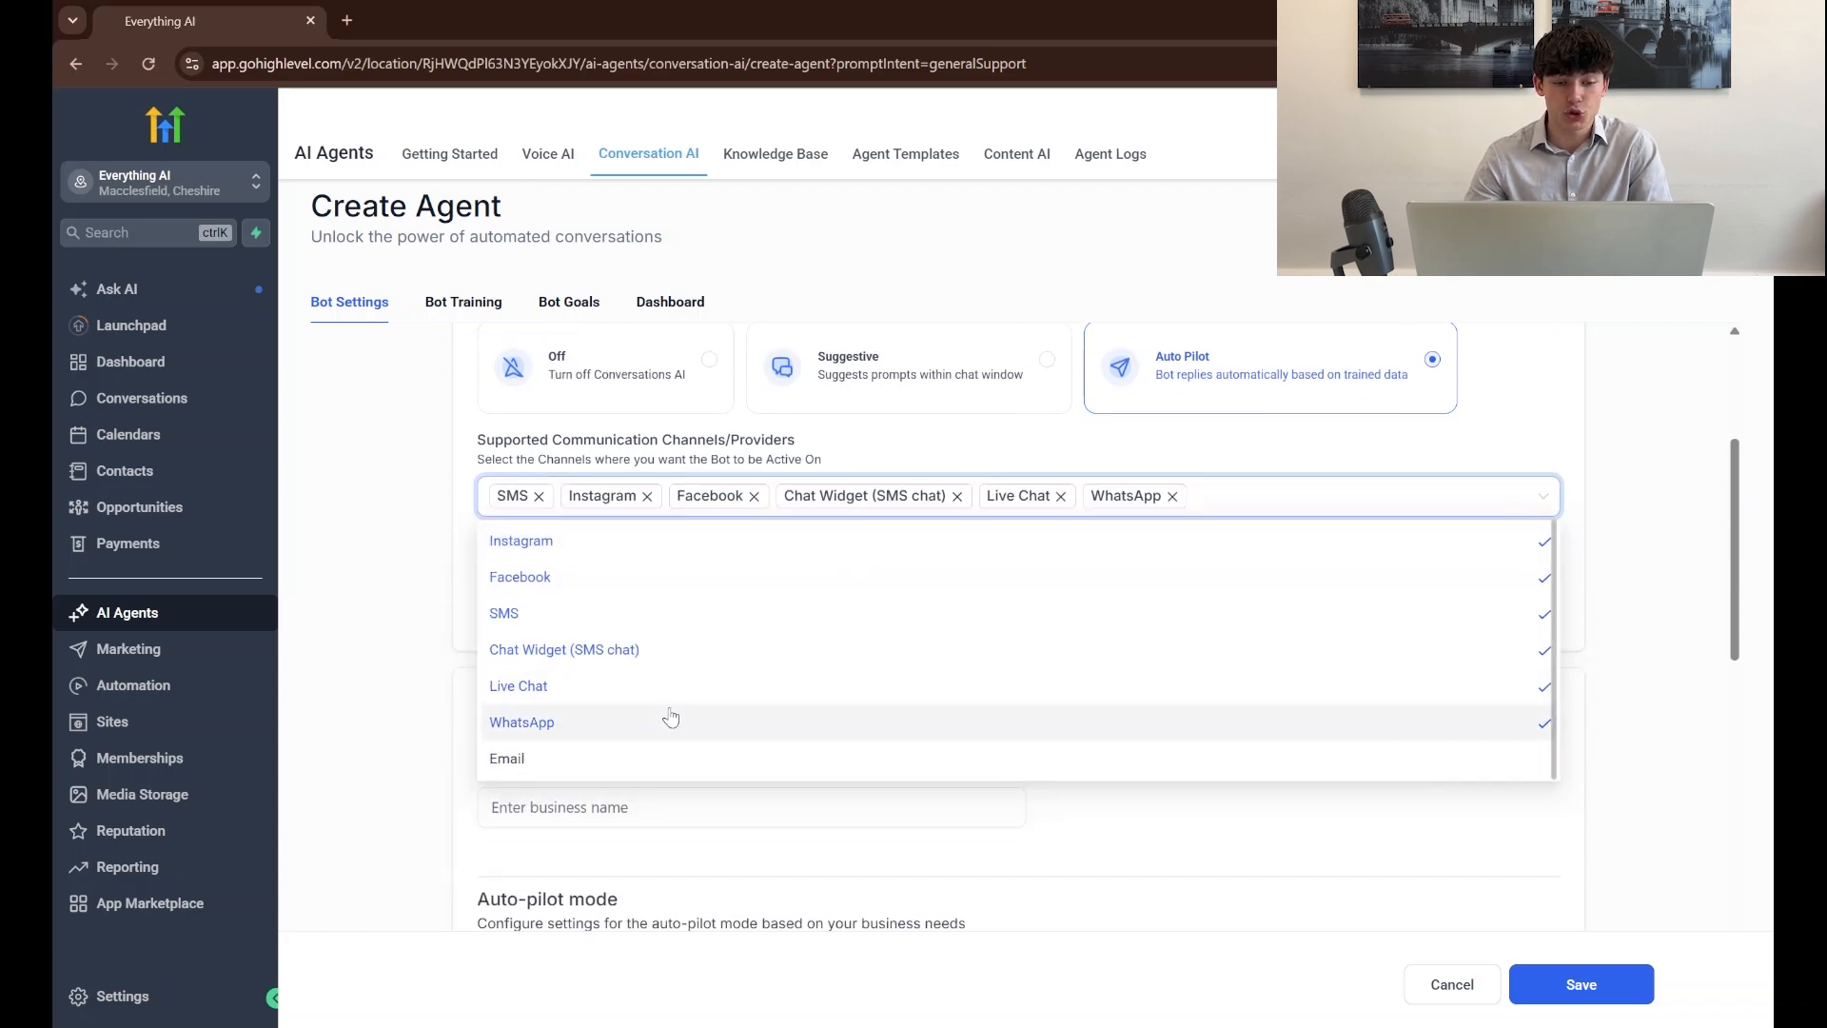
left_click(613, 723)
left_click(628, 653)
left_click(623, 614)
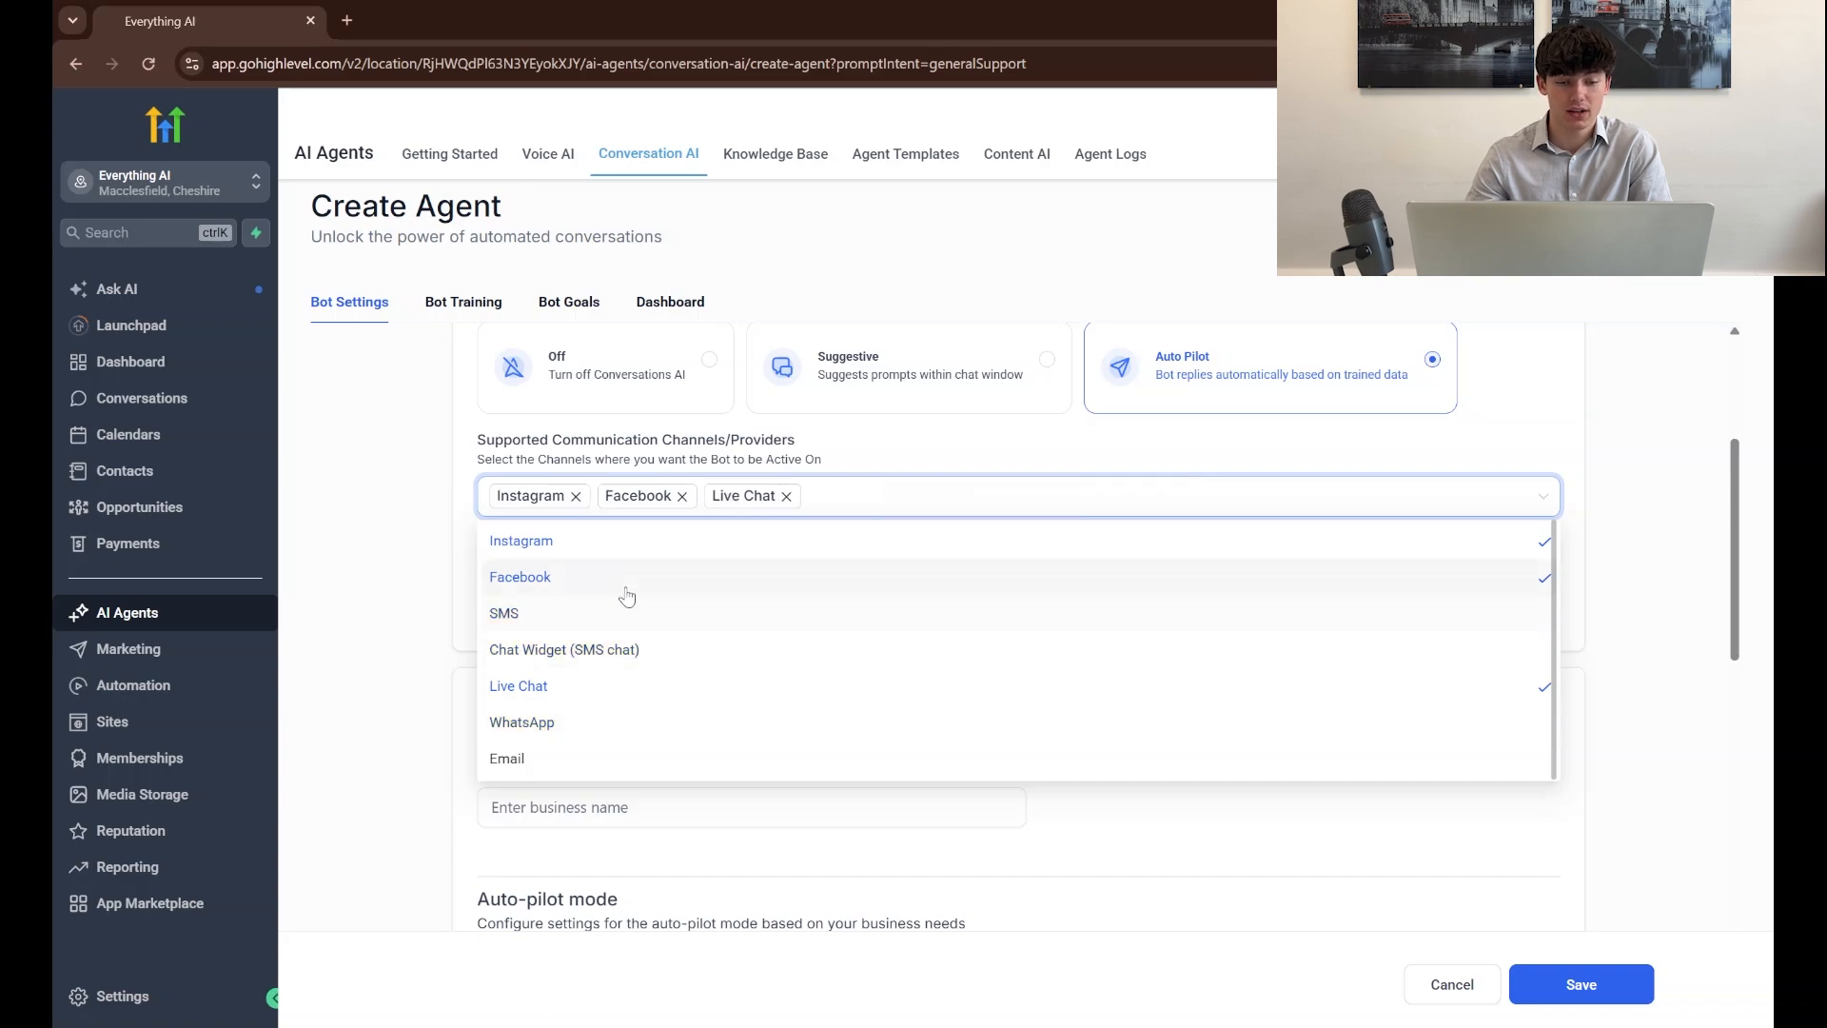
left_click(630, 577)
left_click(644, 543)
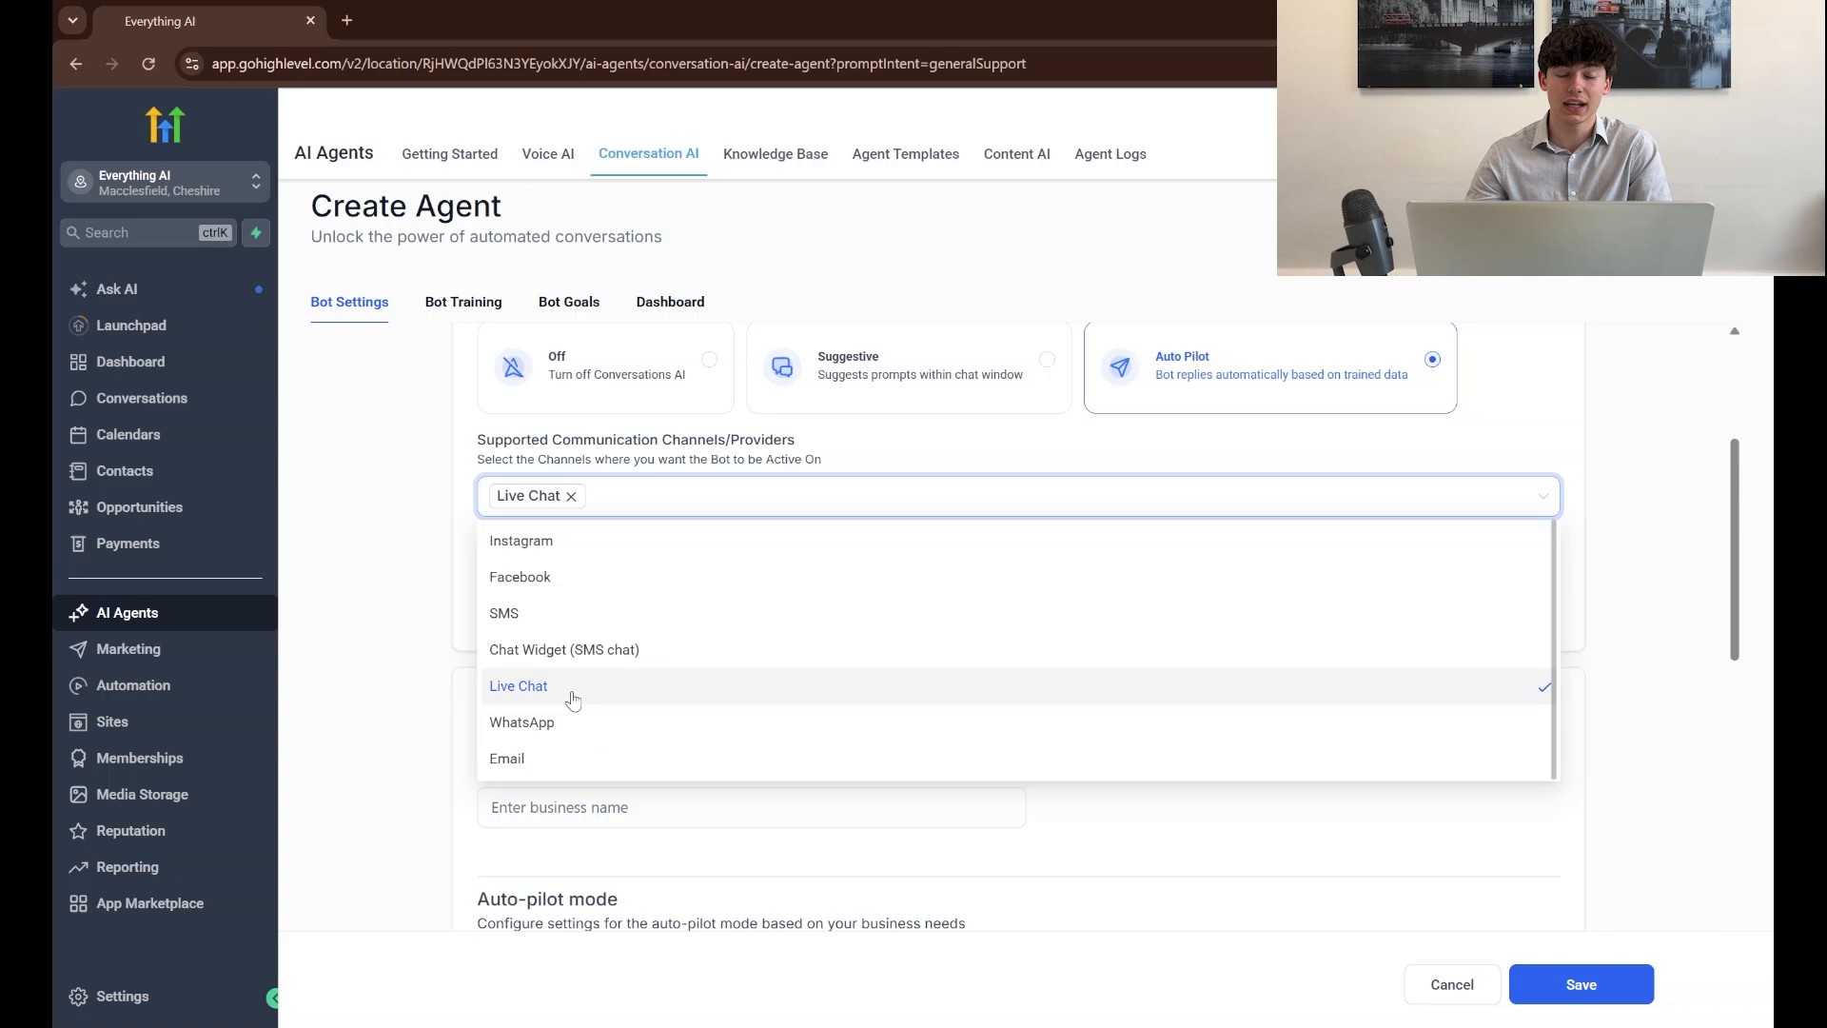
left_click(1586, 723)
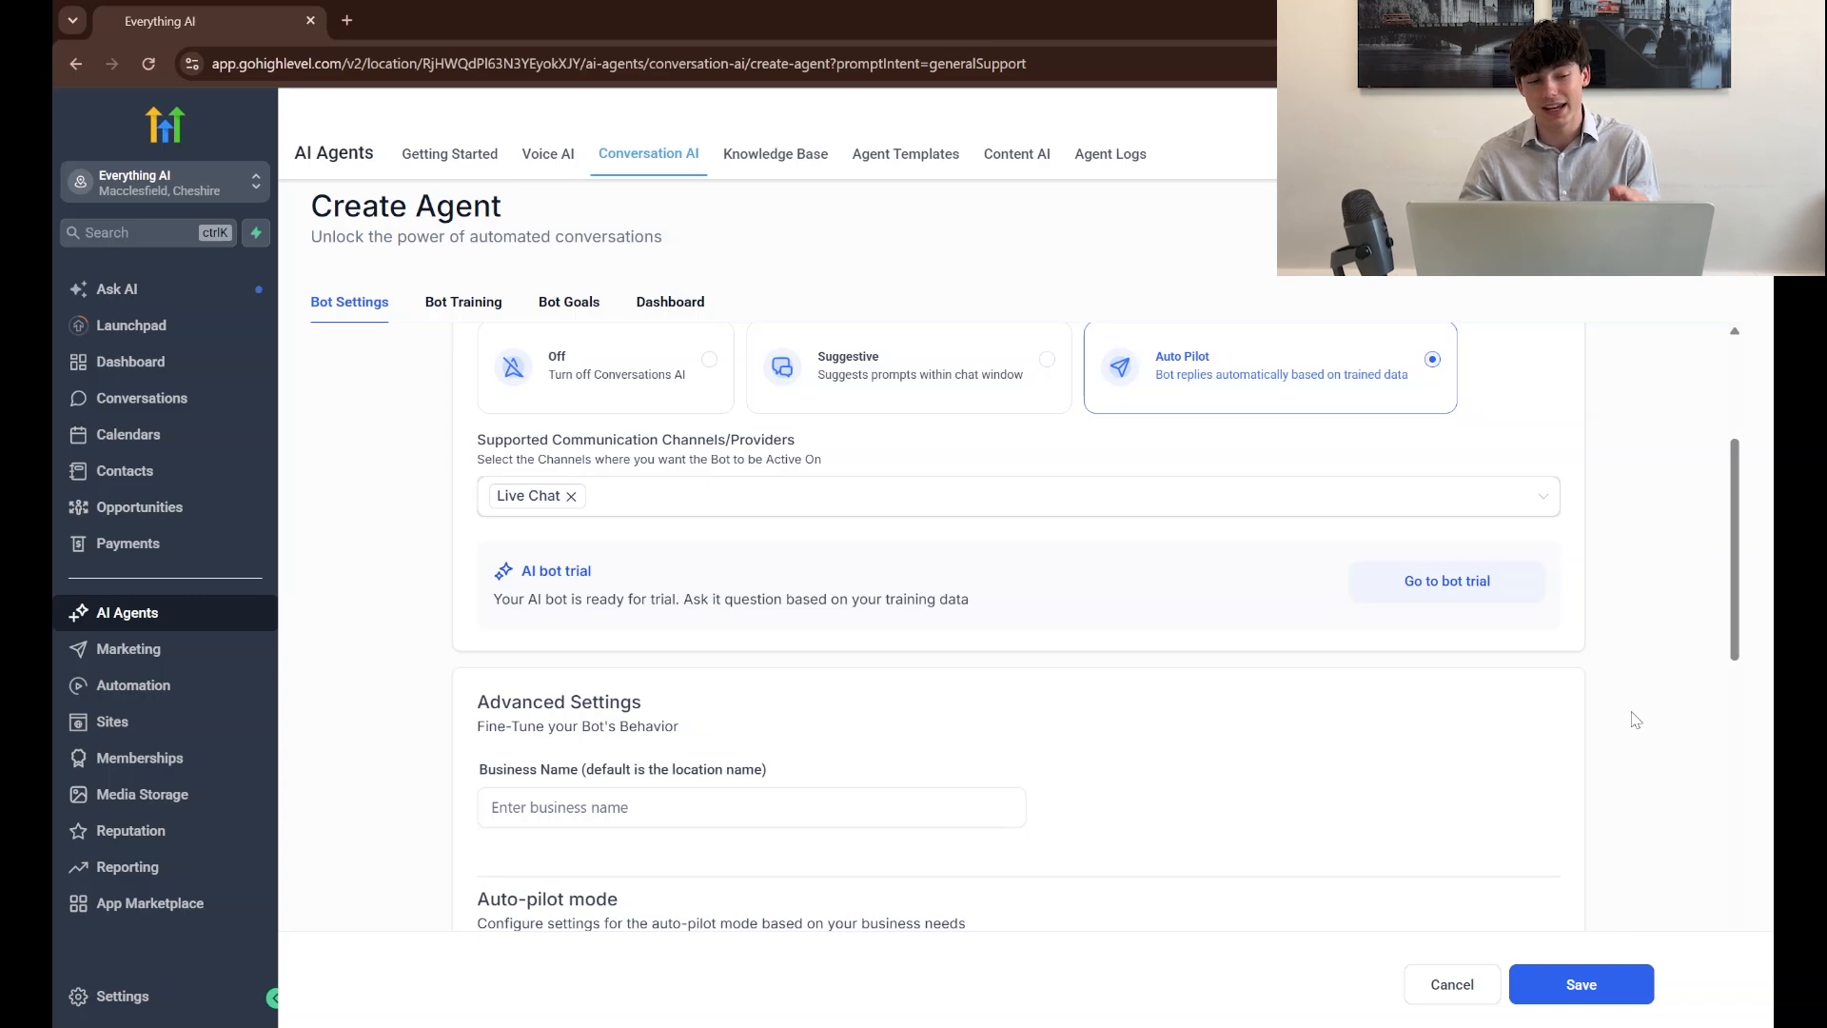
Enter "EverythingAI" as the business name in the bot's advanced settings
scroll(1212, 575, "down", 2)
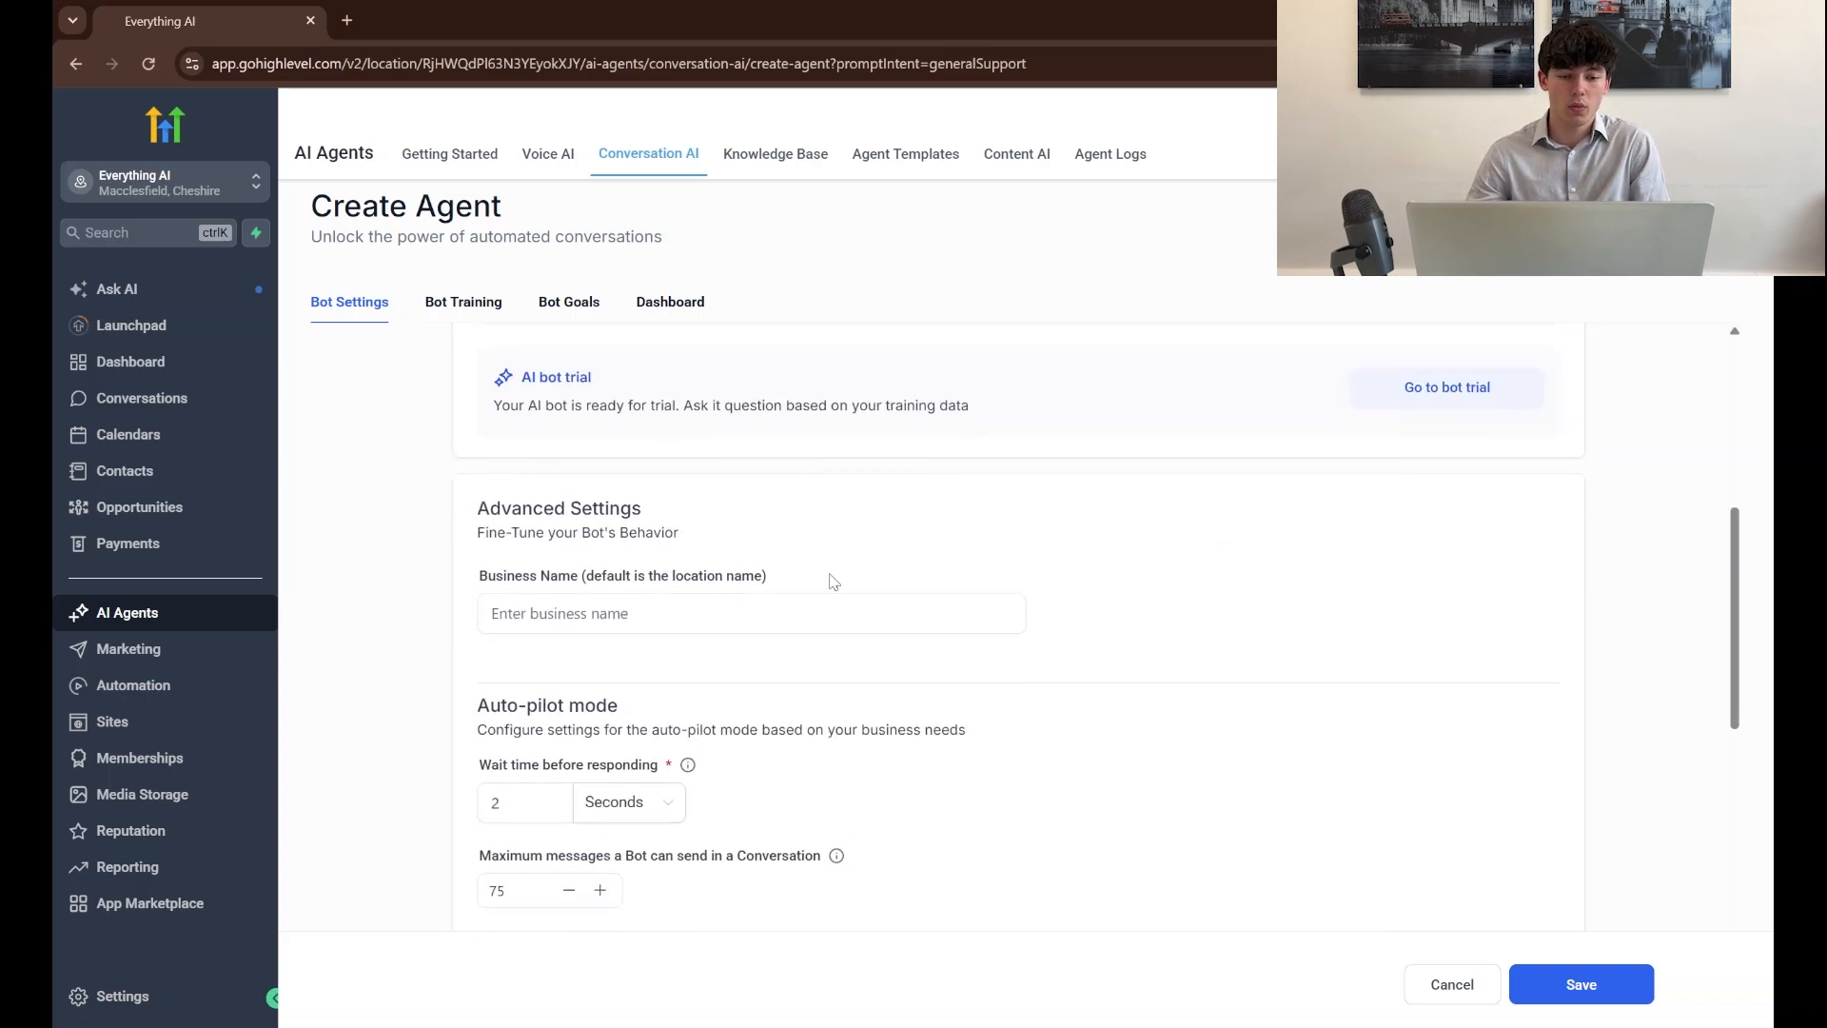
scroll(818, 586, "down", 1)
left_click(805, 464)
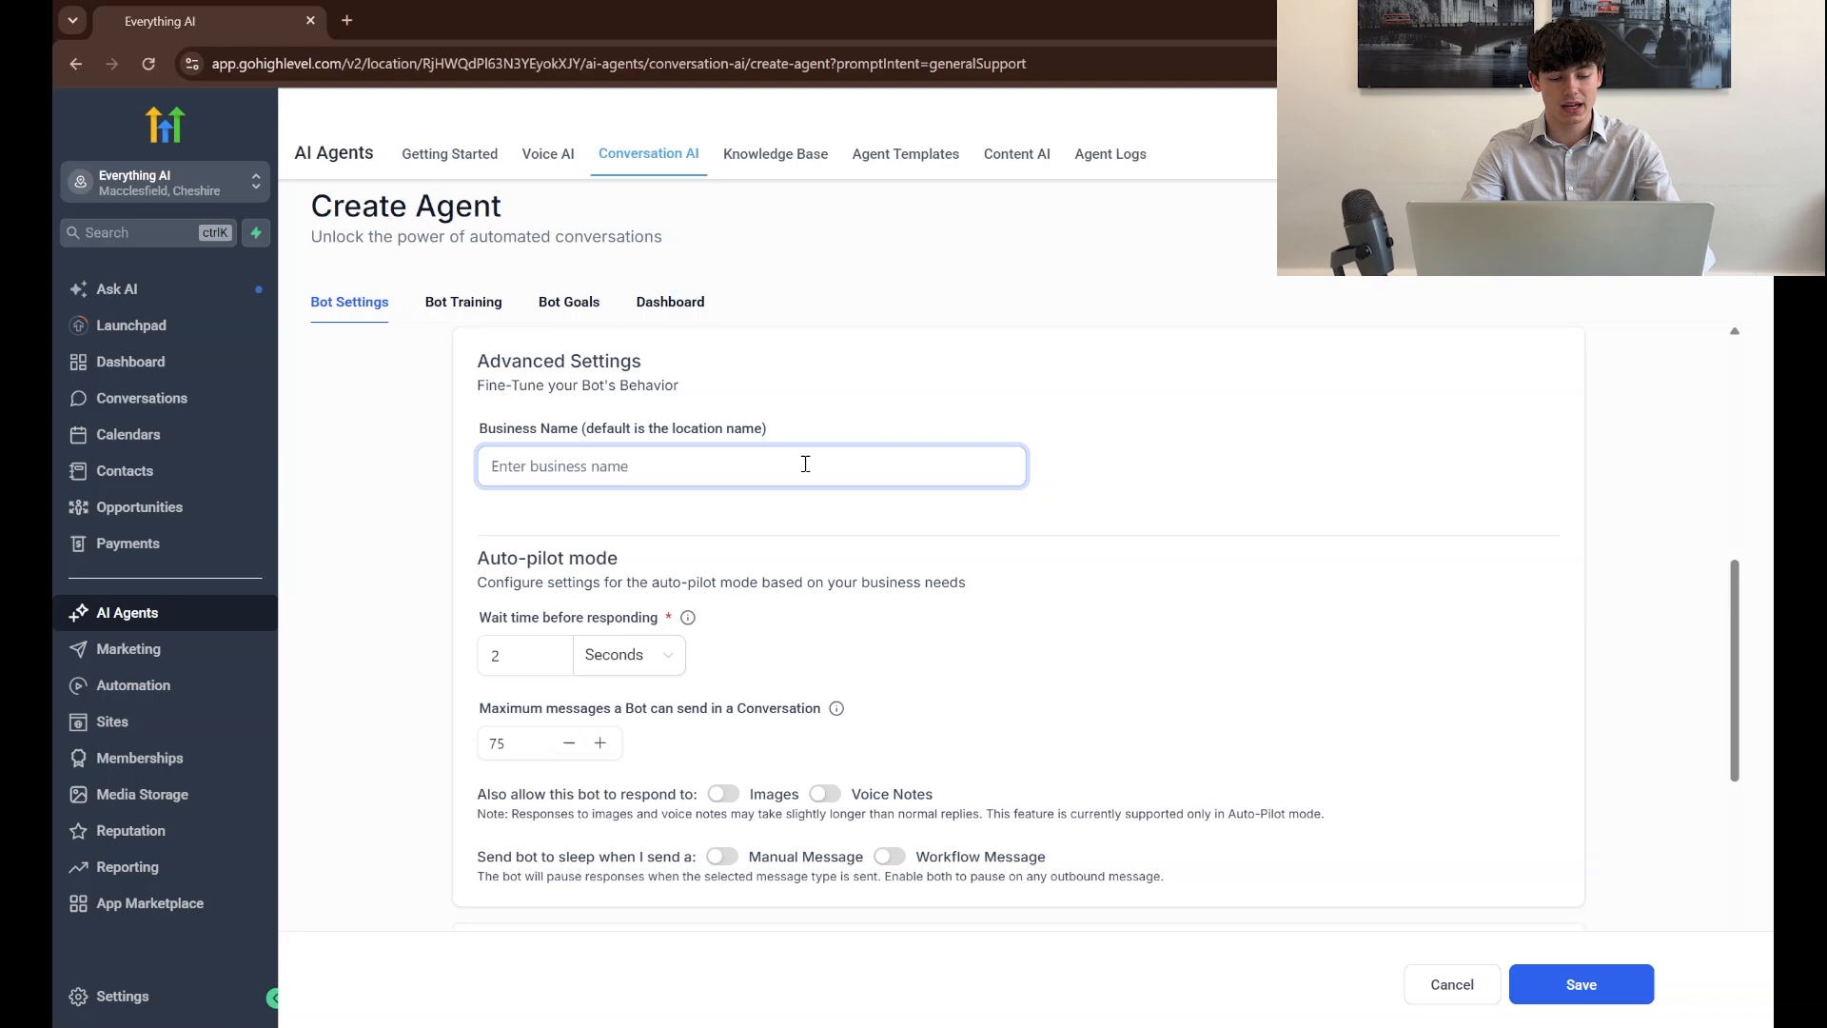
type("EverythingAI")
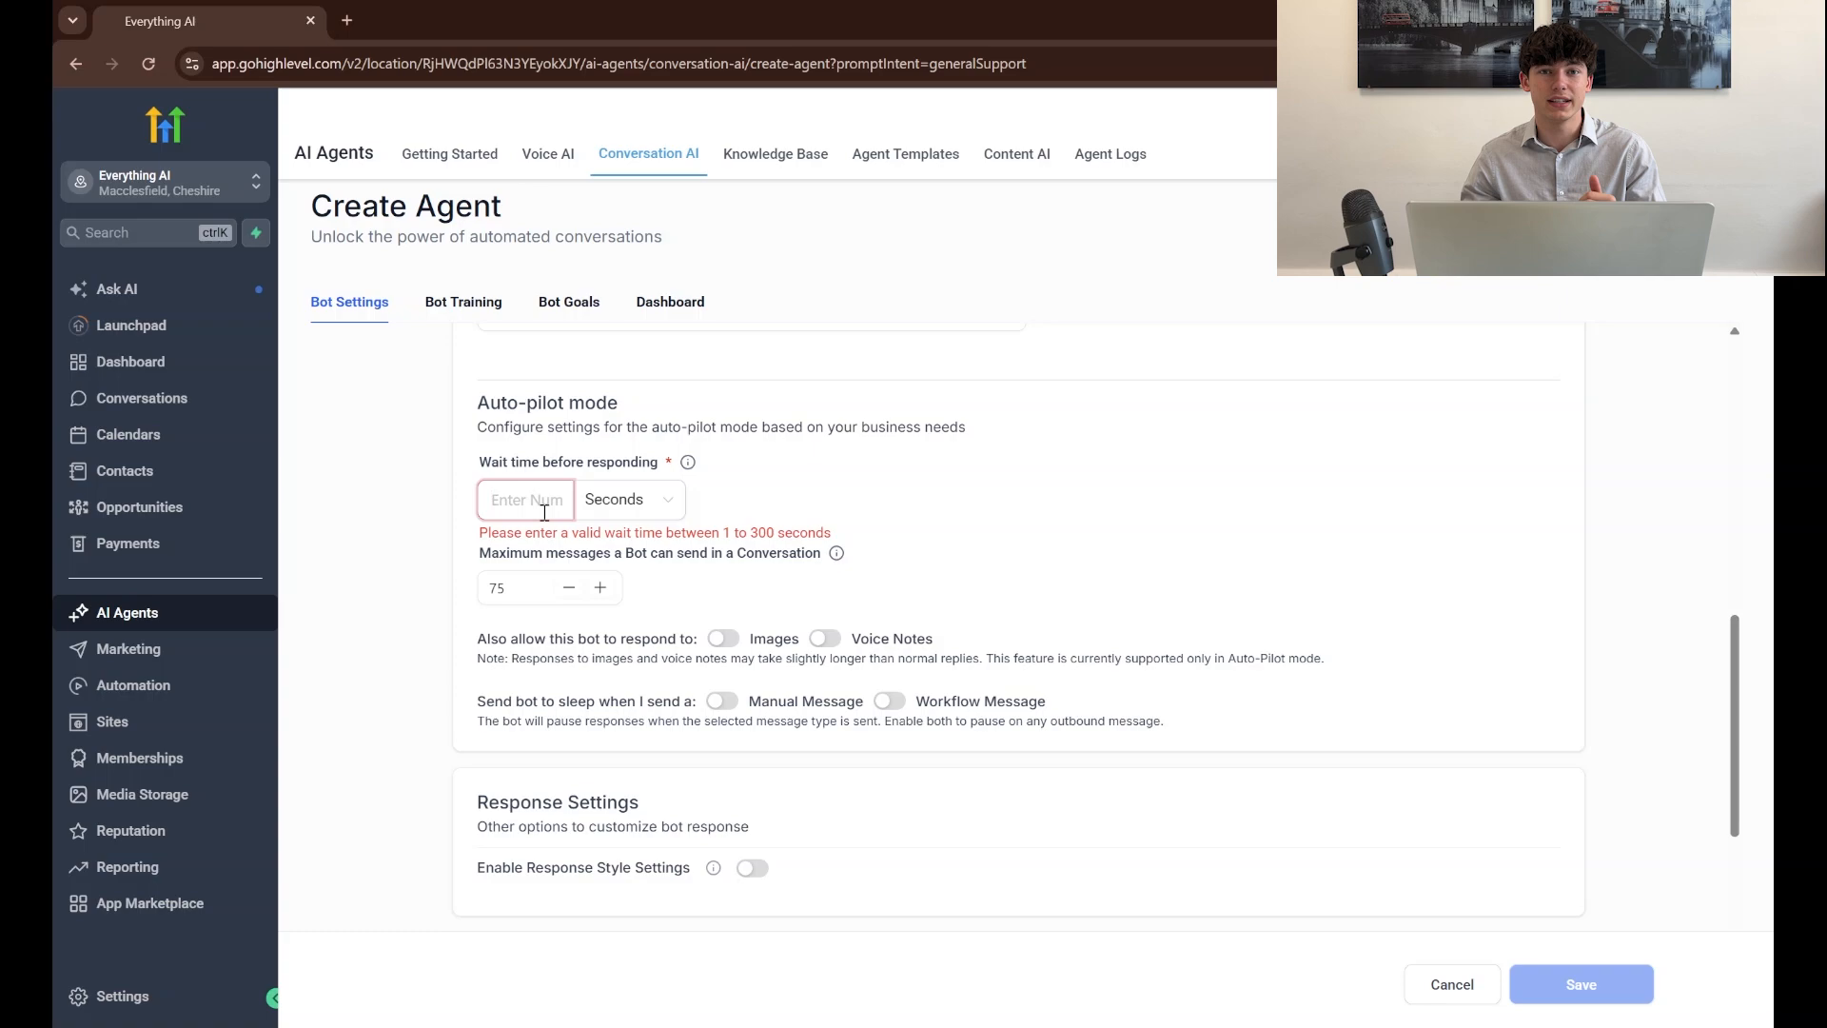
Set the auto-pilot wait time before responding to 5 seconds and the maximum messages per conversation to 25
type("5")
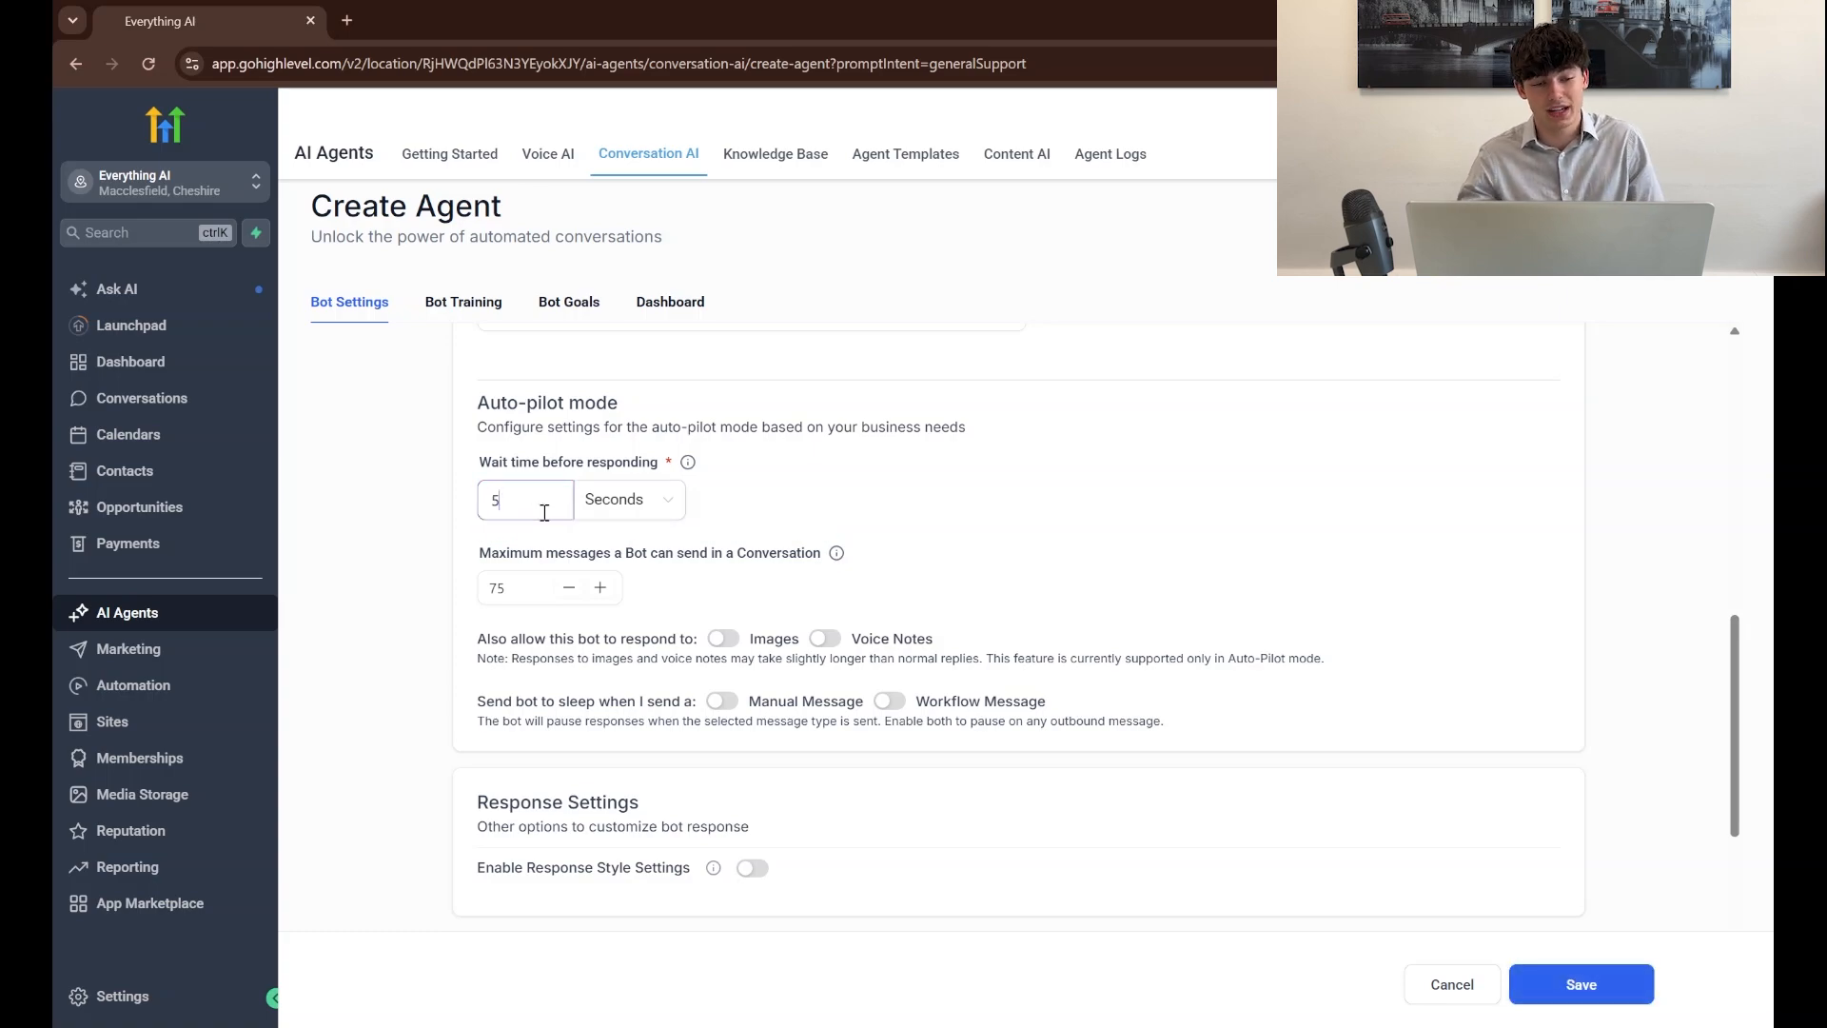
left_click(519, 586)
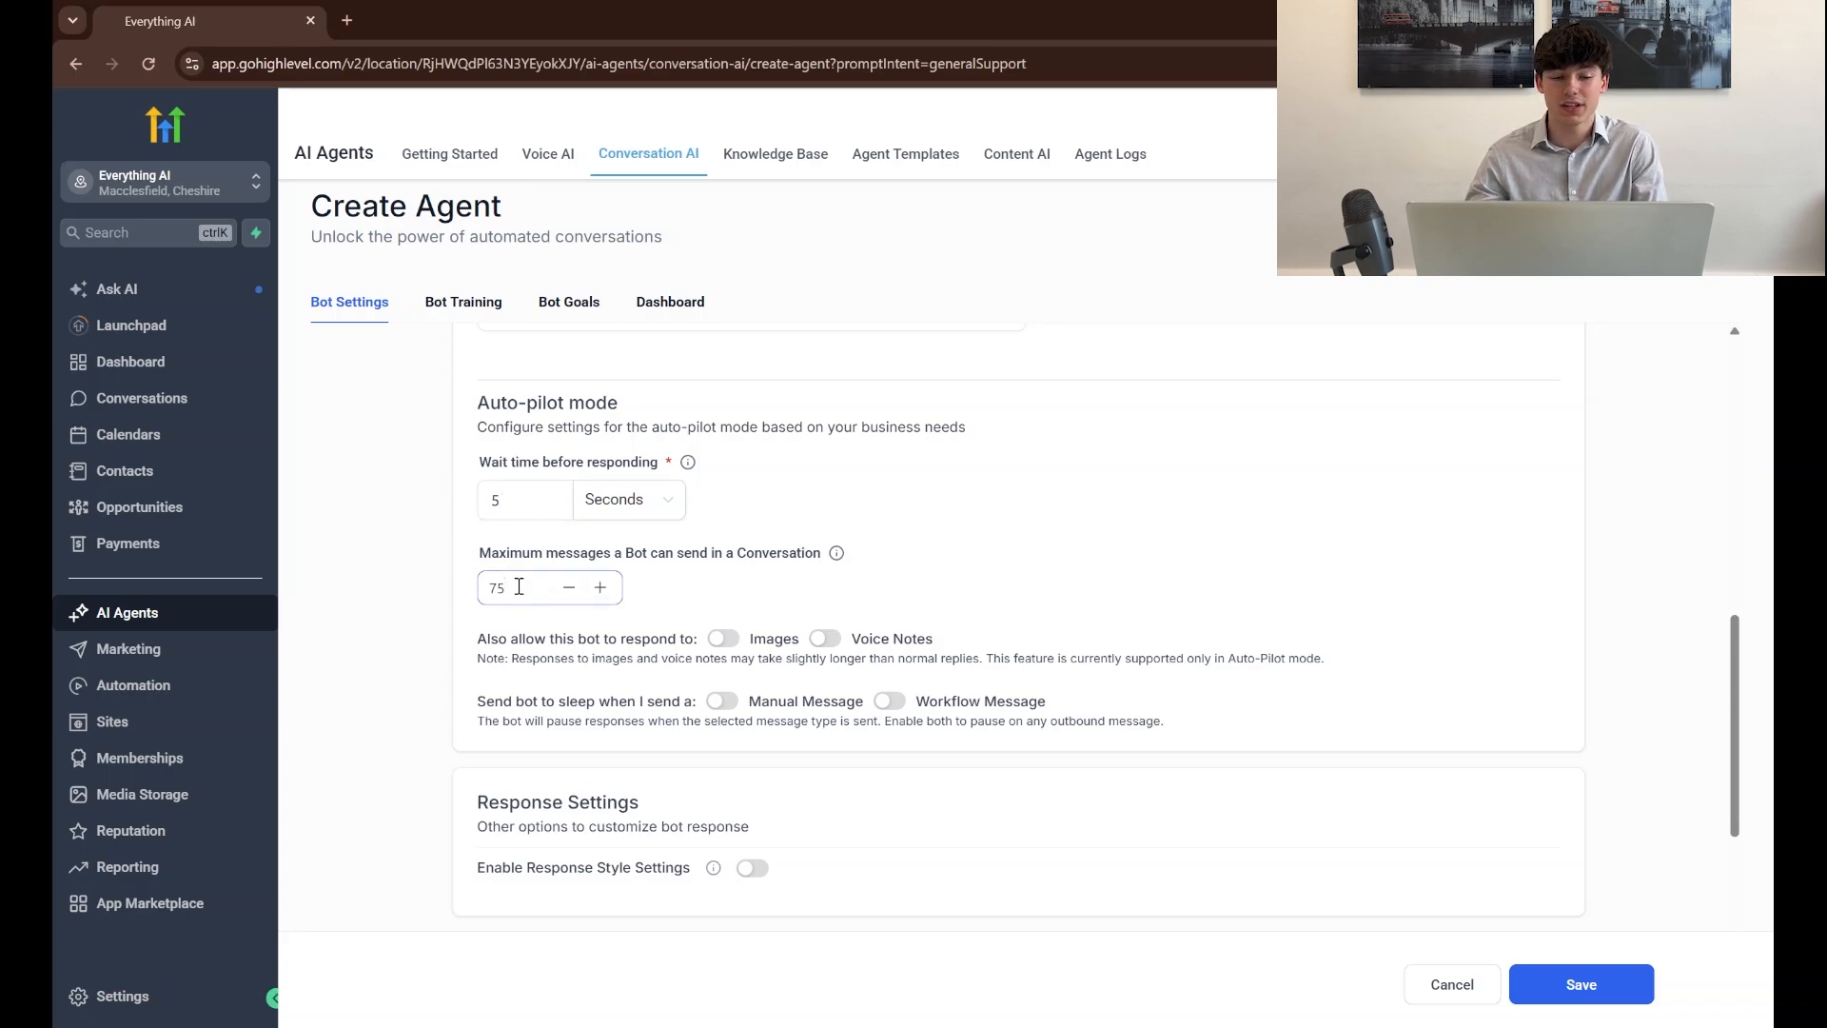
key("BackSpace")
key("BackSpace")
type("25")
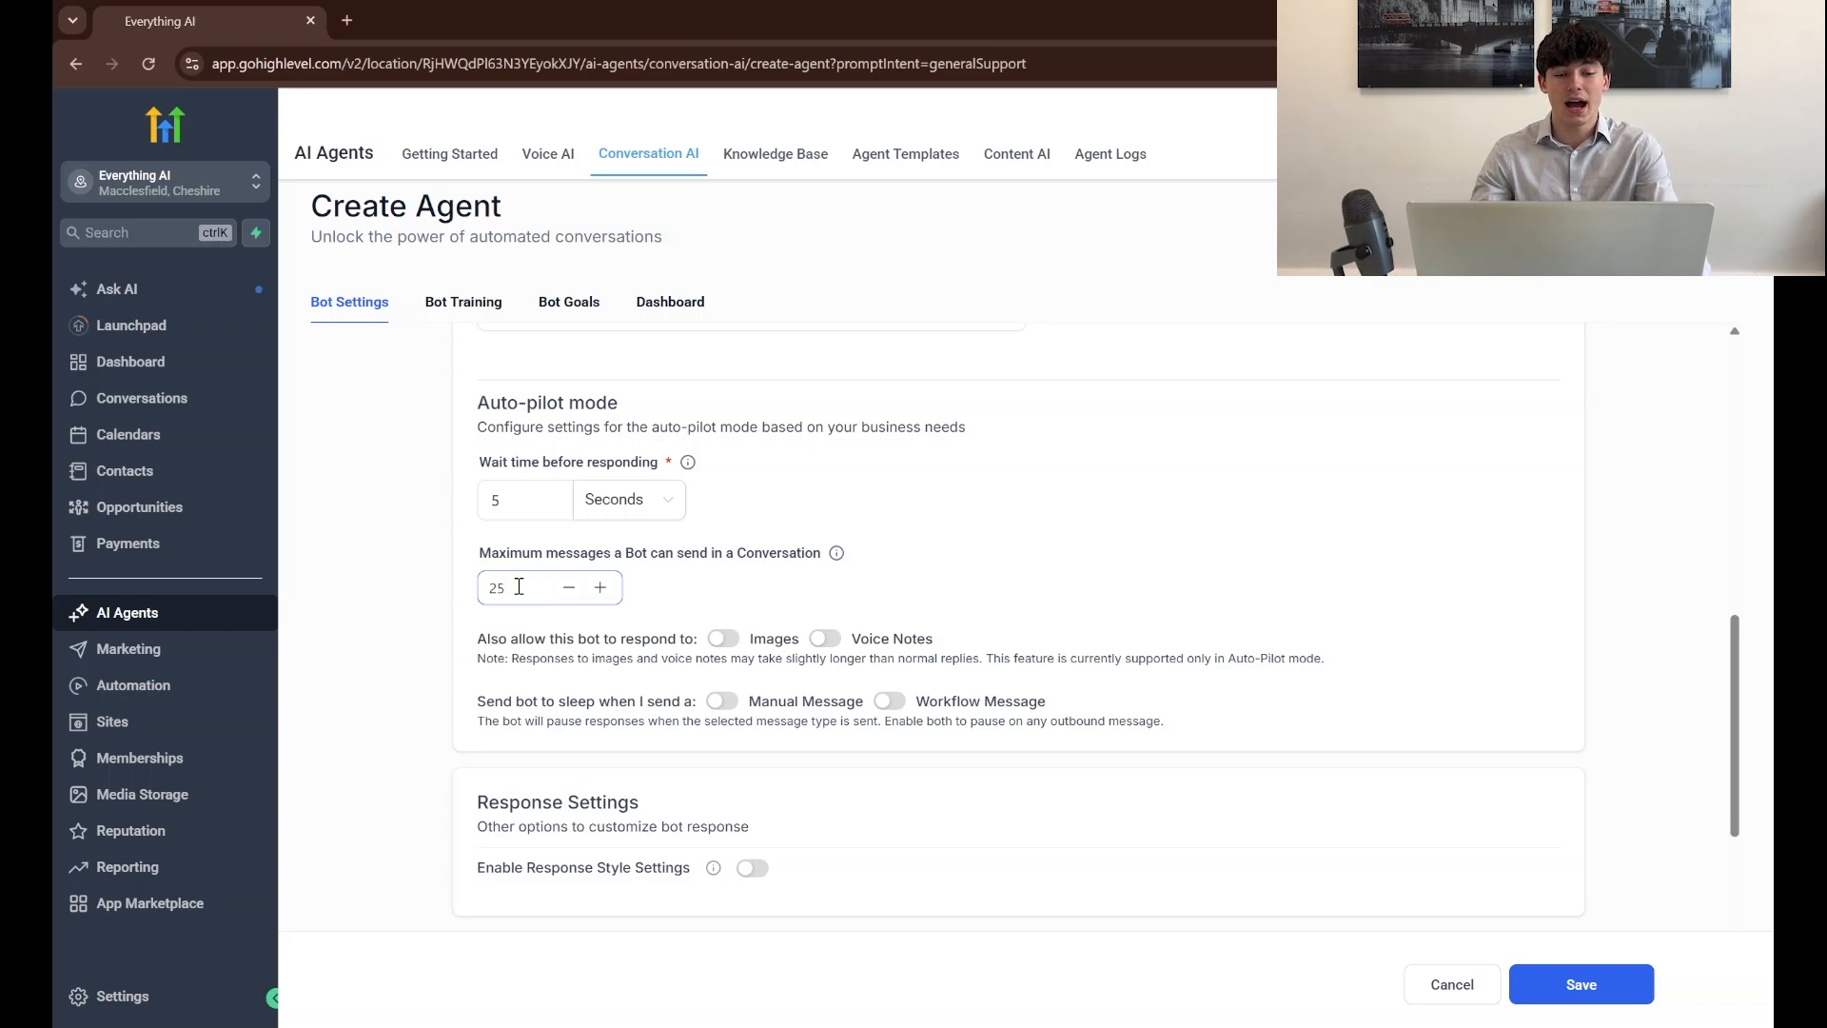
left_click(709, 603)
scroll(707, 603, "down", 1)
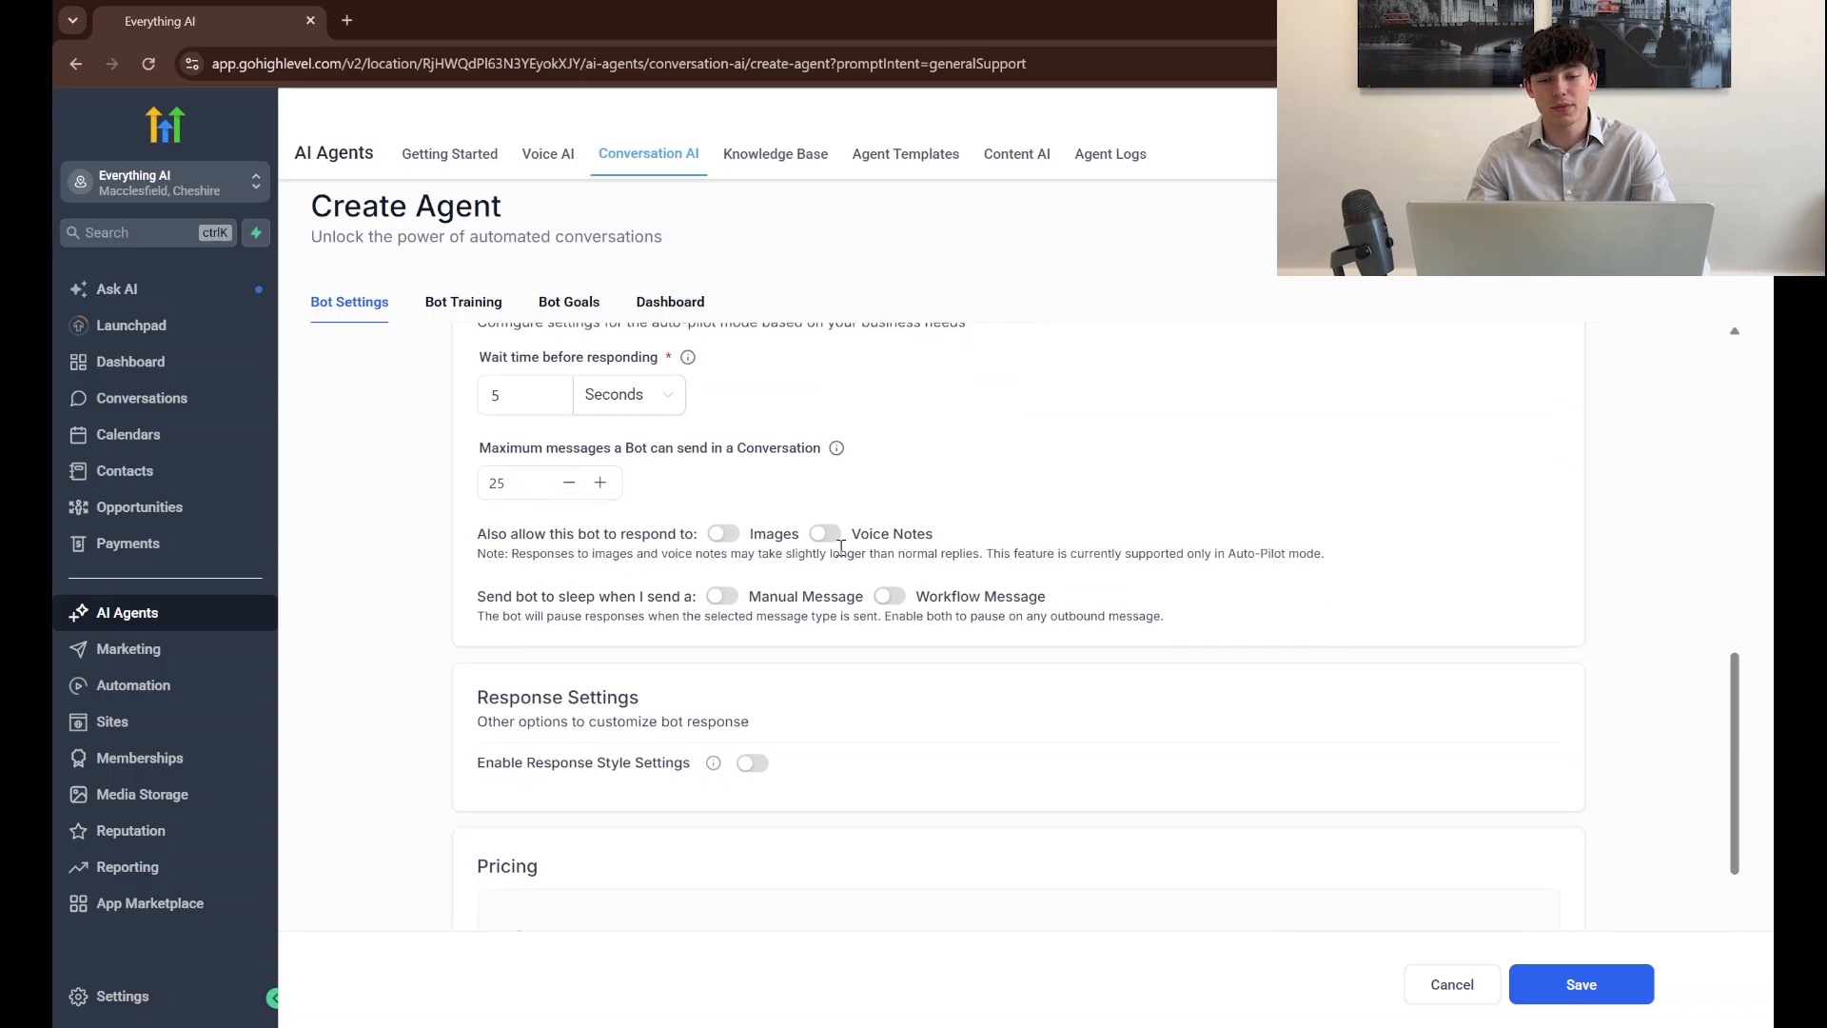
scroll(752, 539, "down", 2)
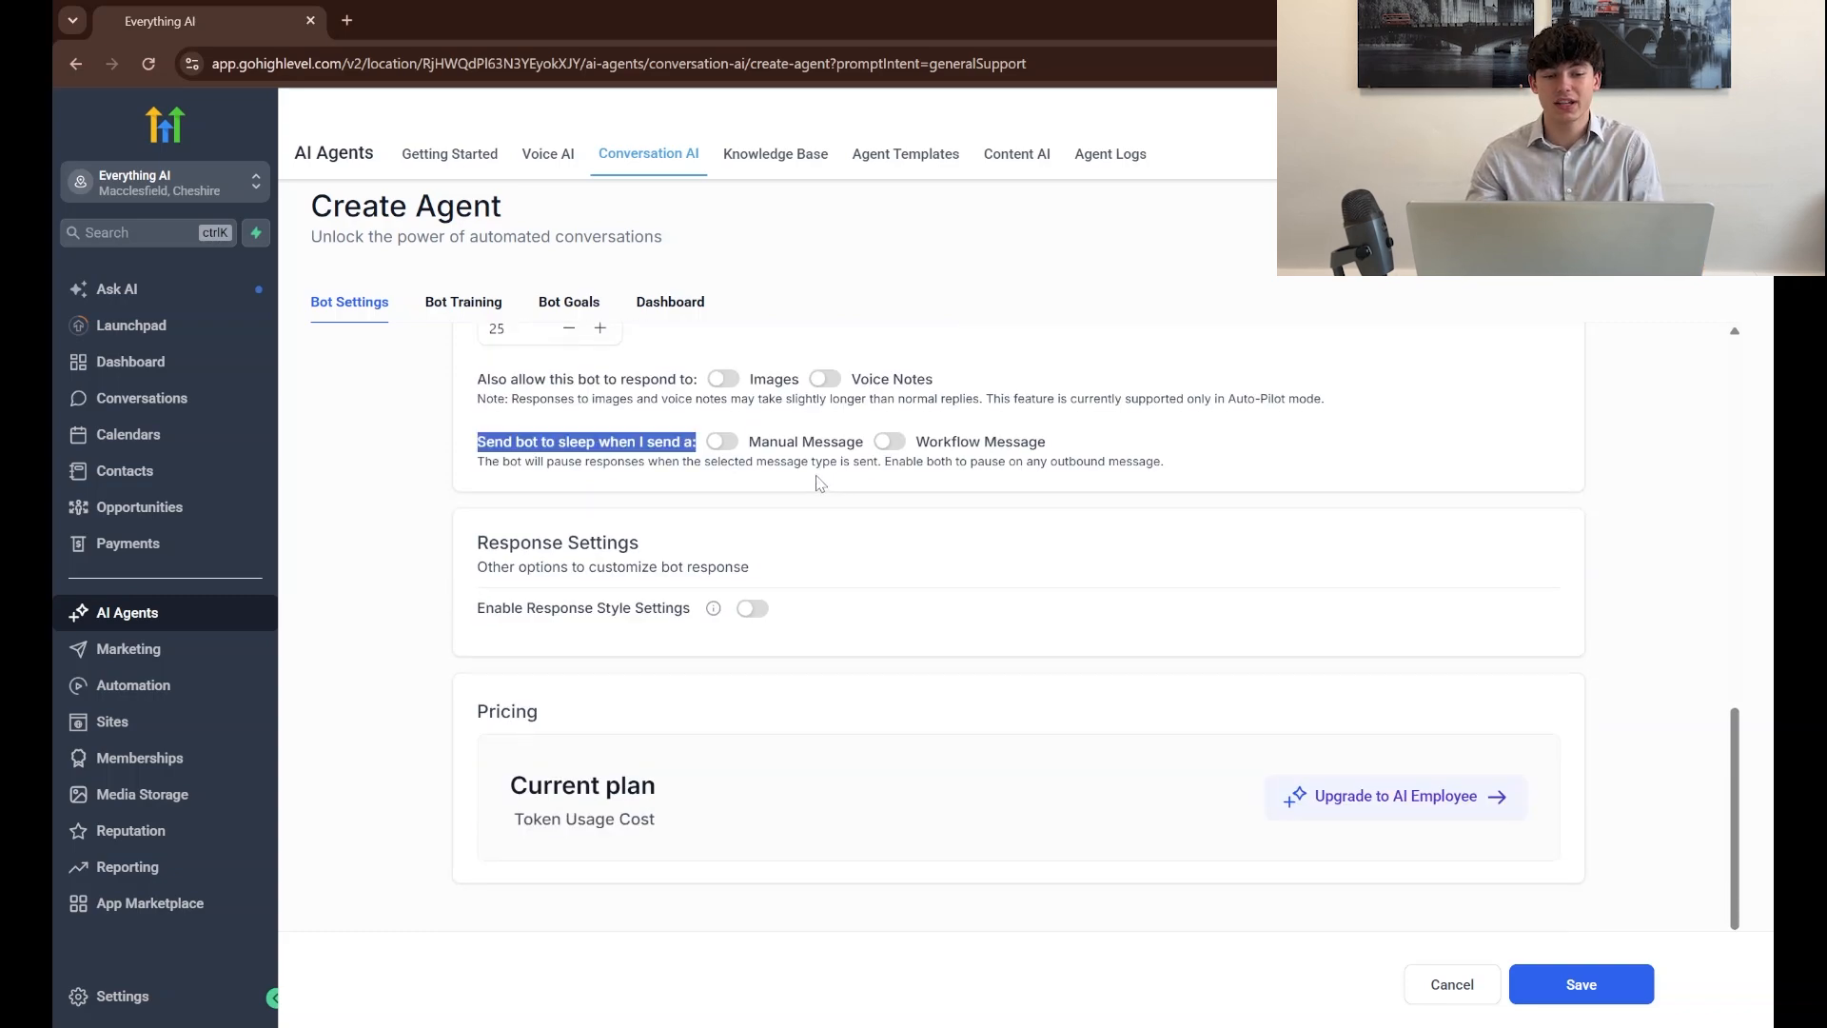
left_click(816, 479)
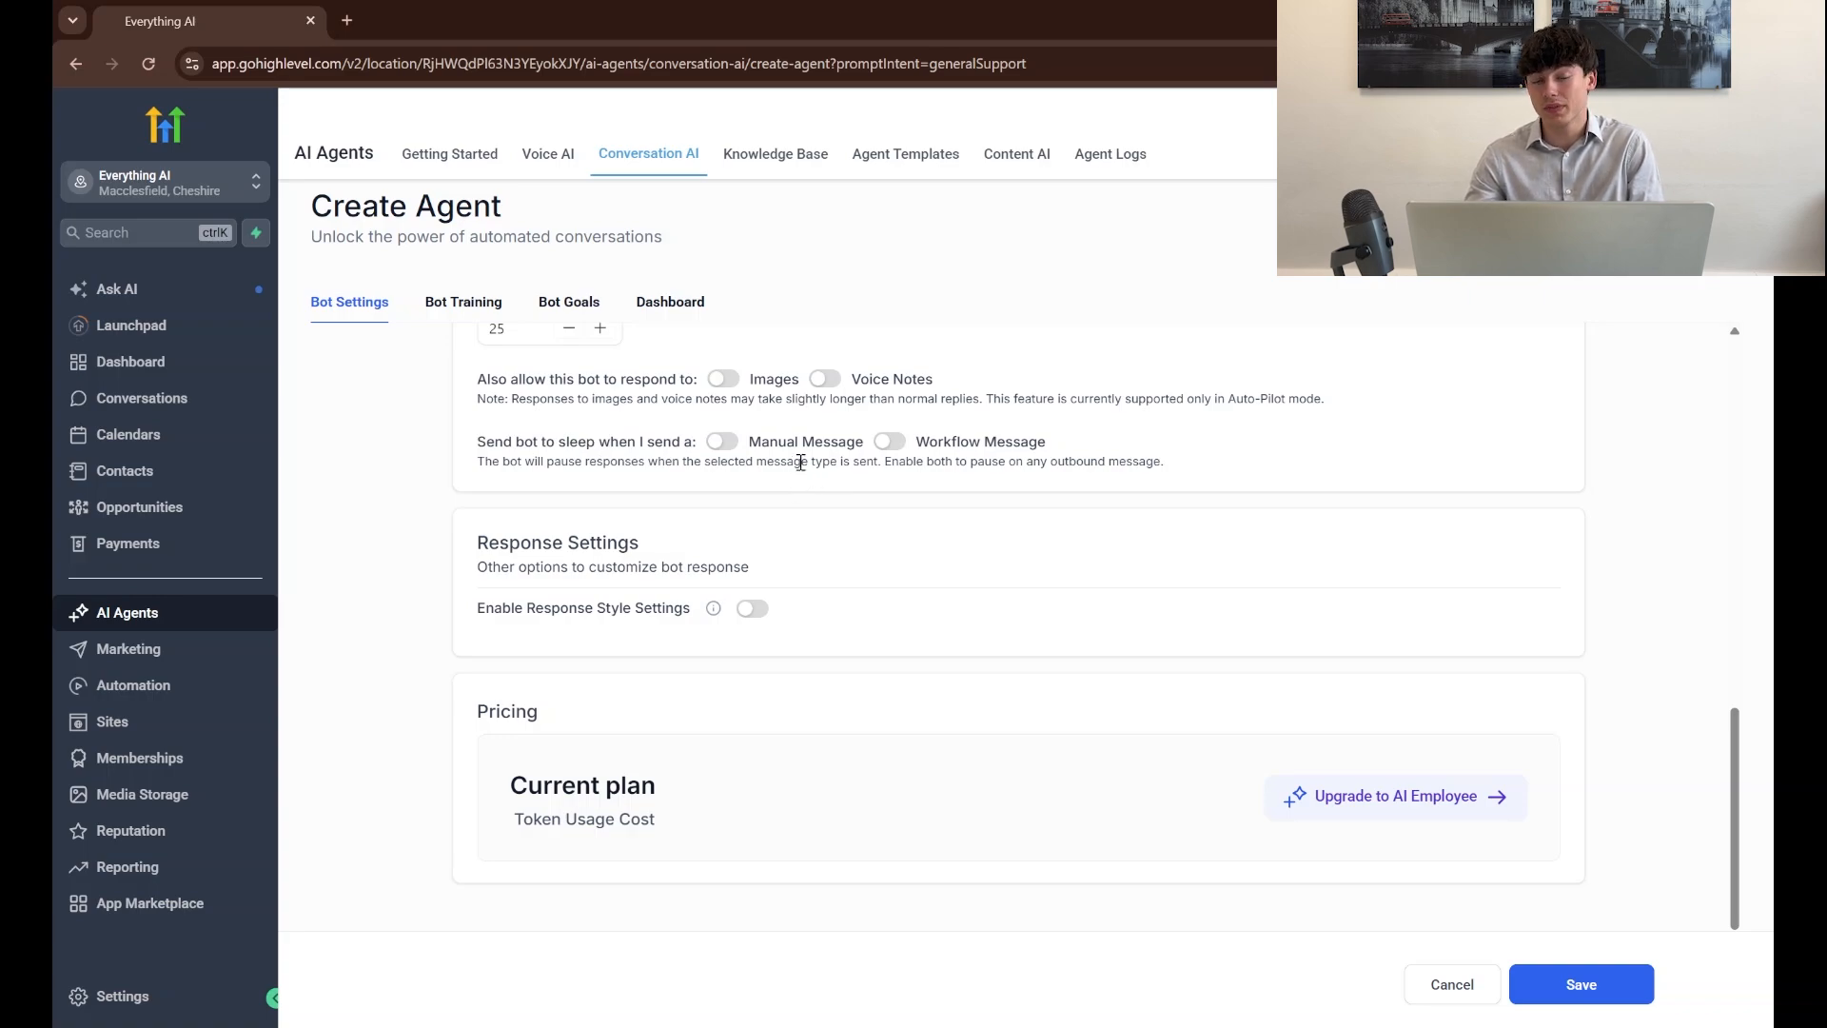
triple_click(801, 462)
left_click(769, 628)
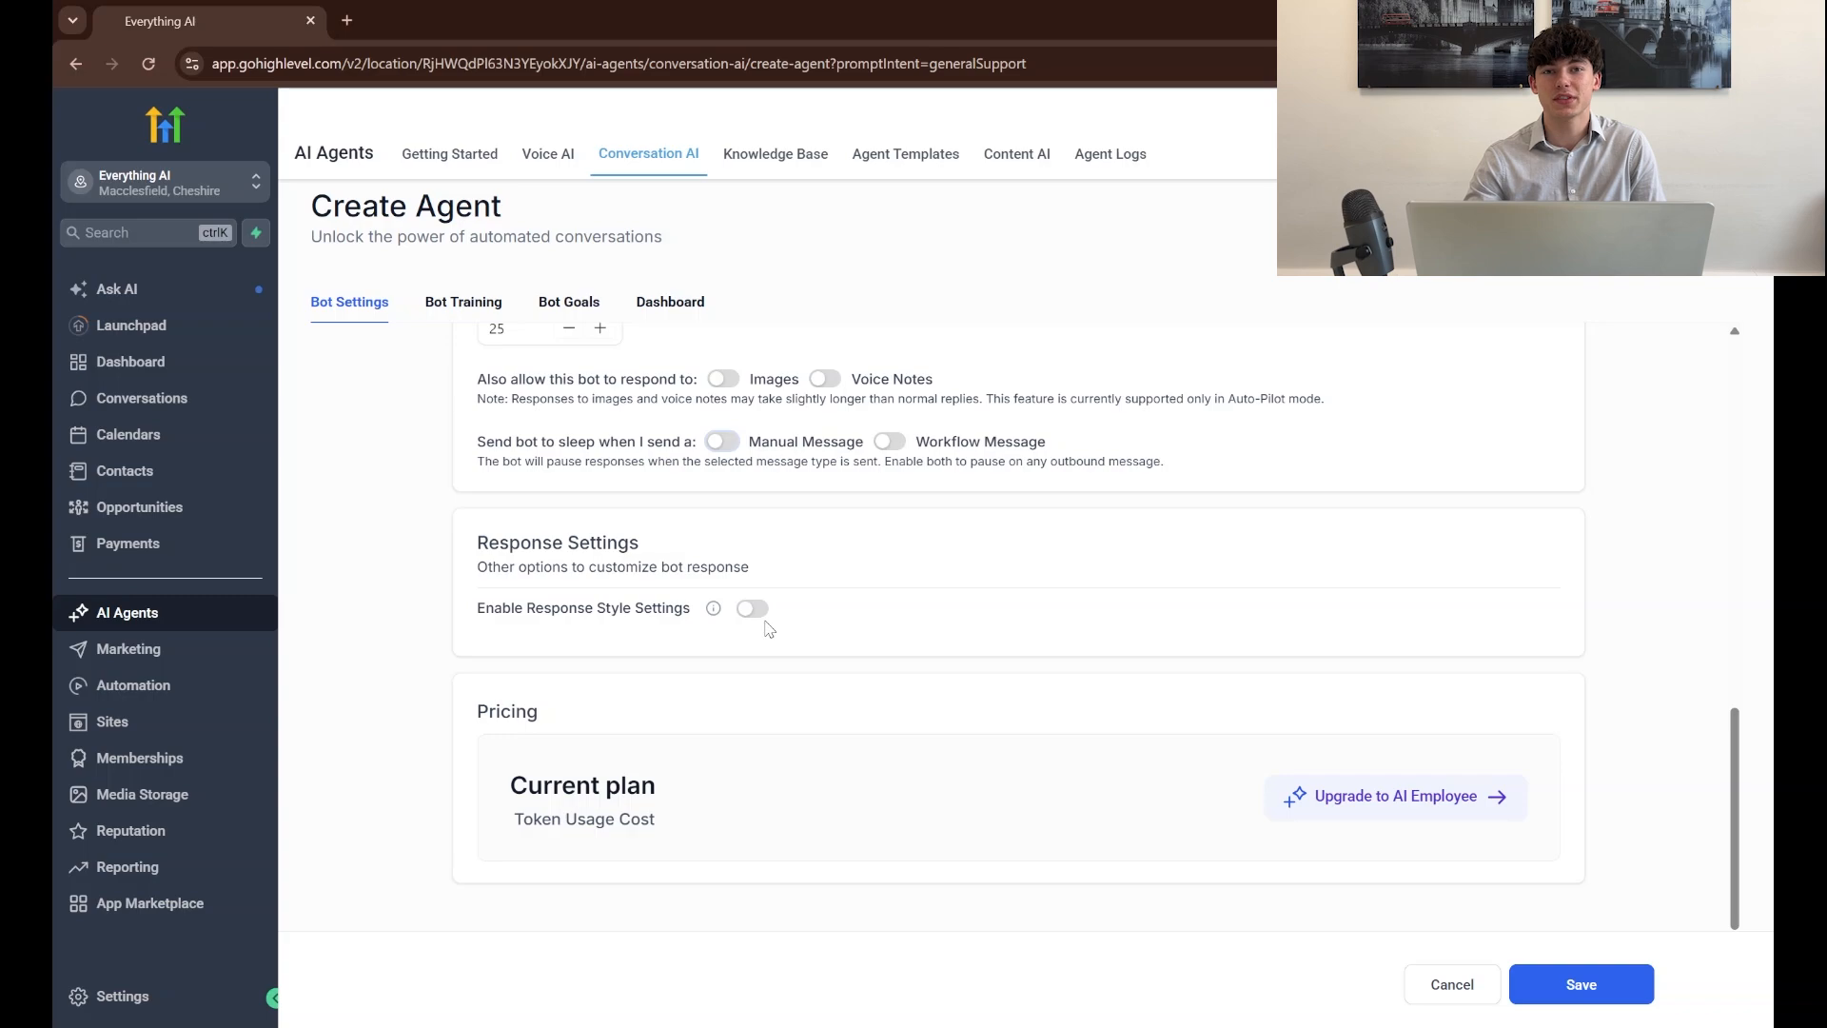
Make the new chatbot the primary bot
scroll(769, 628, "up", 15)
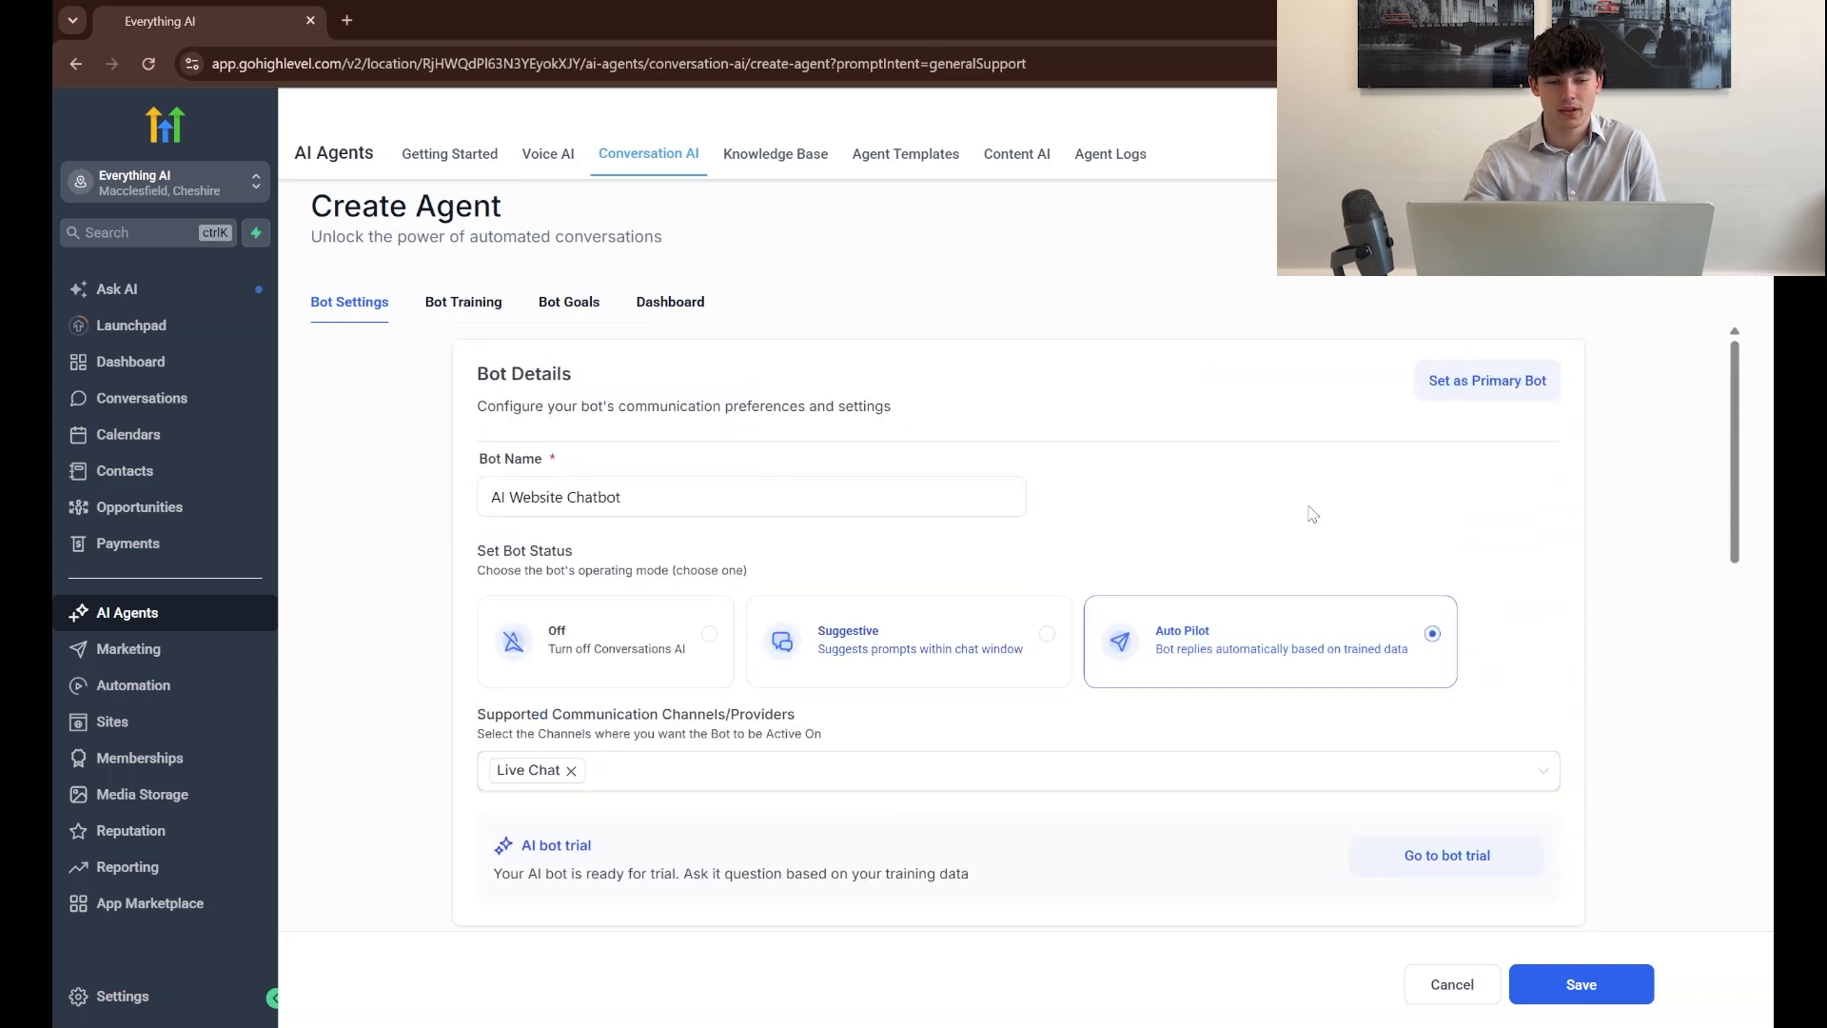
left_click(1481, 400)
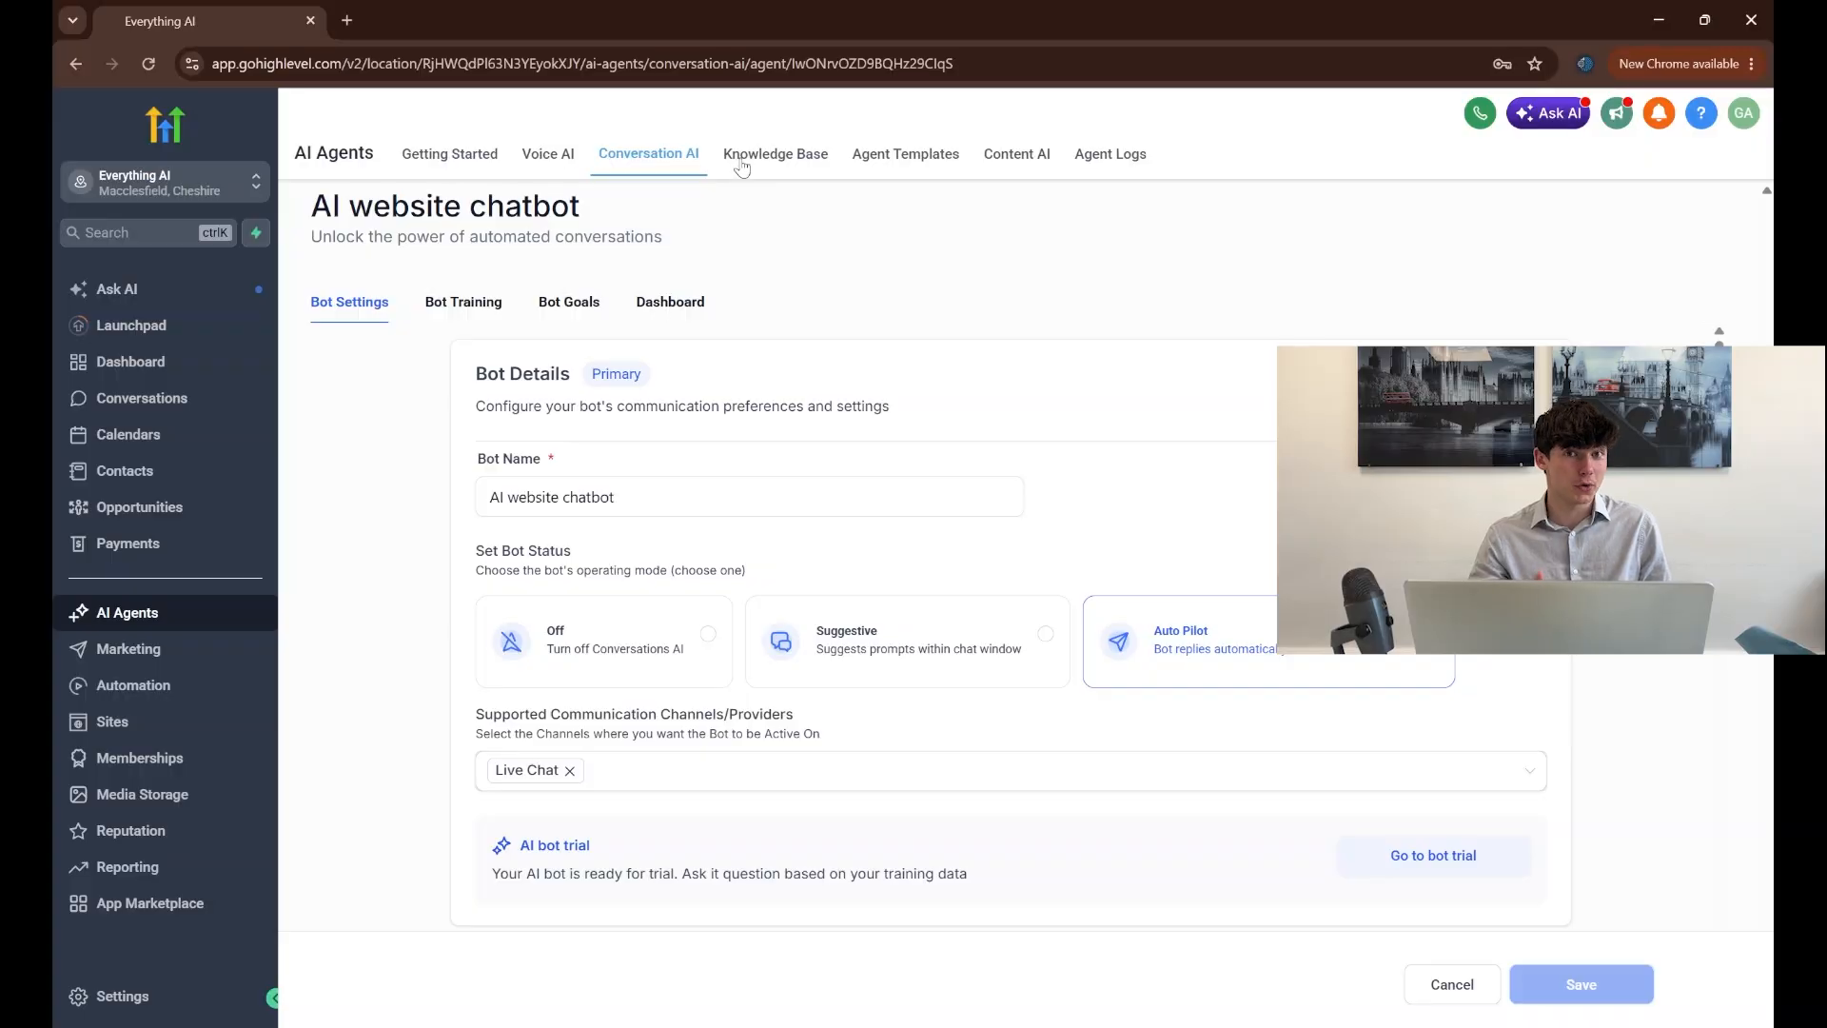
Create a knowledge base named "Ai website Chatbot KB" without a description
left_click(768, 162)
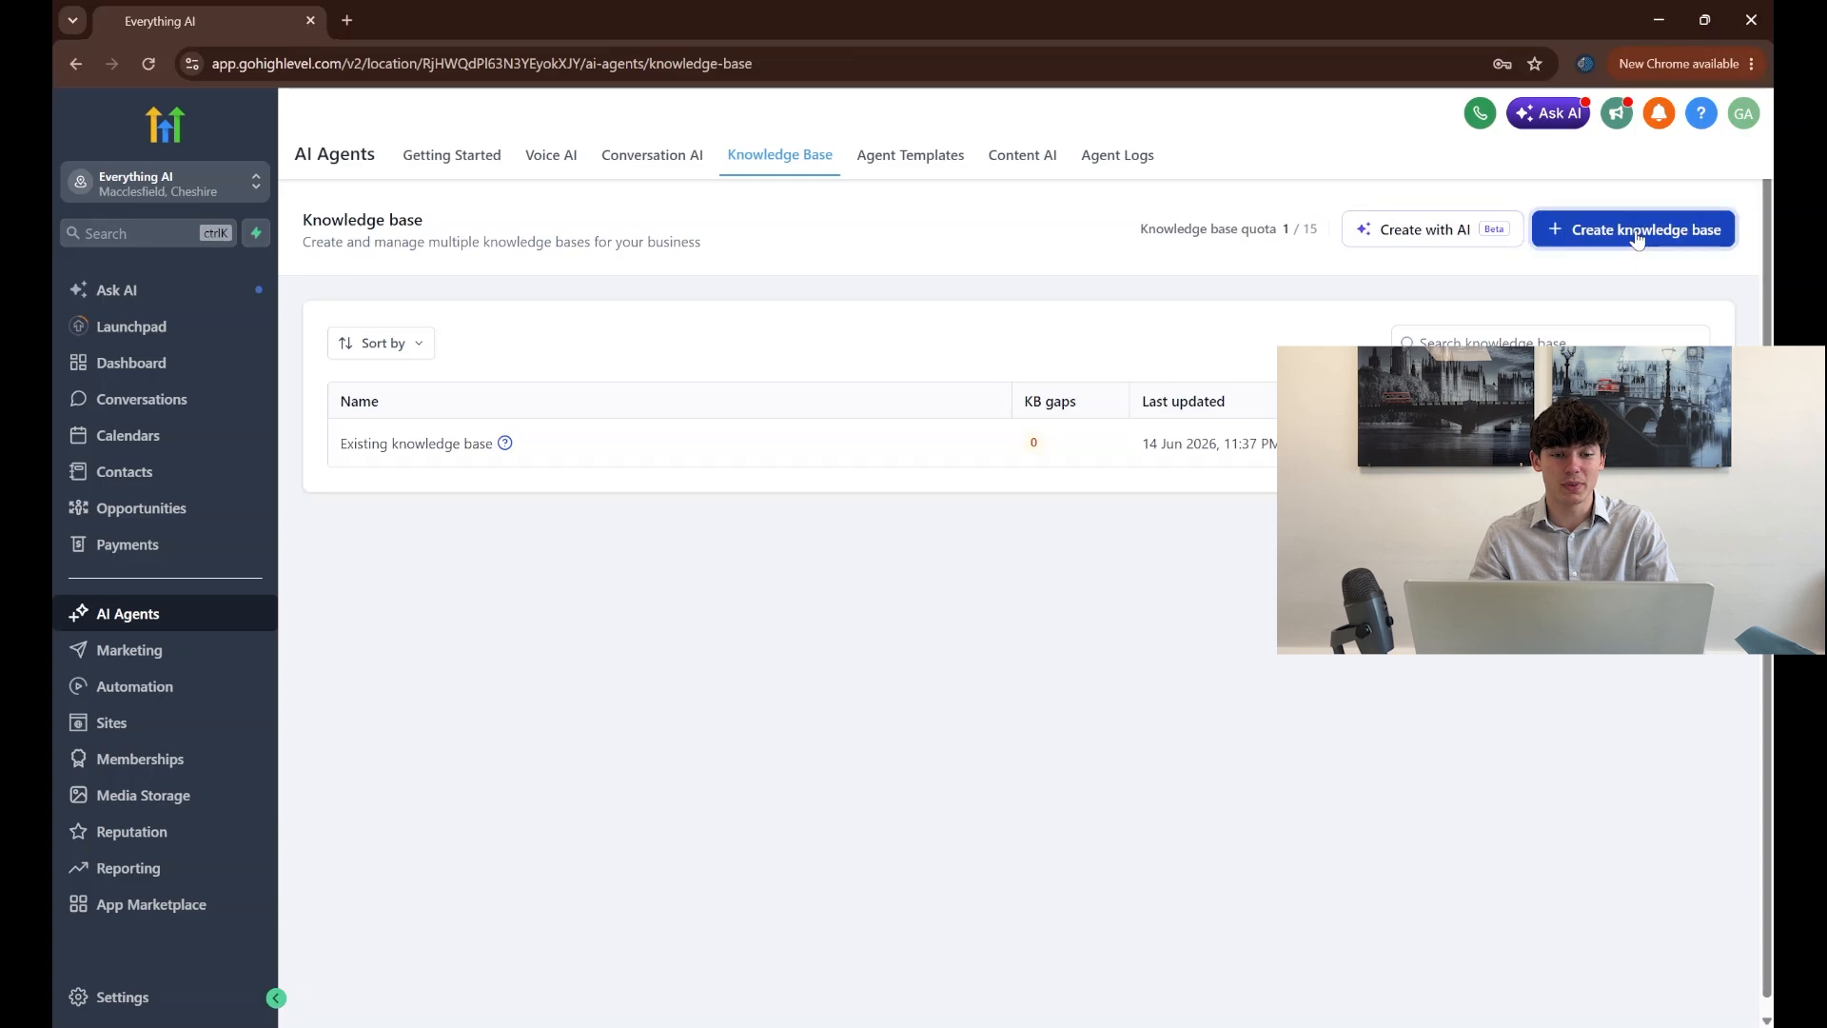
left_click(1599, 230)
left_click(940, 468)
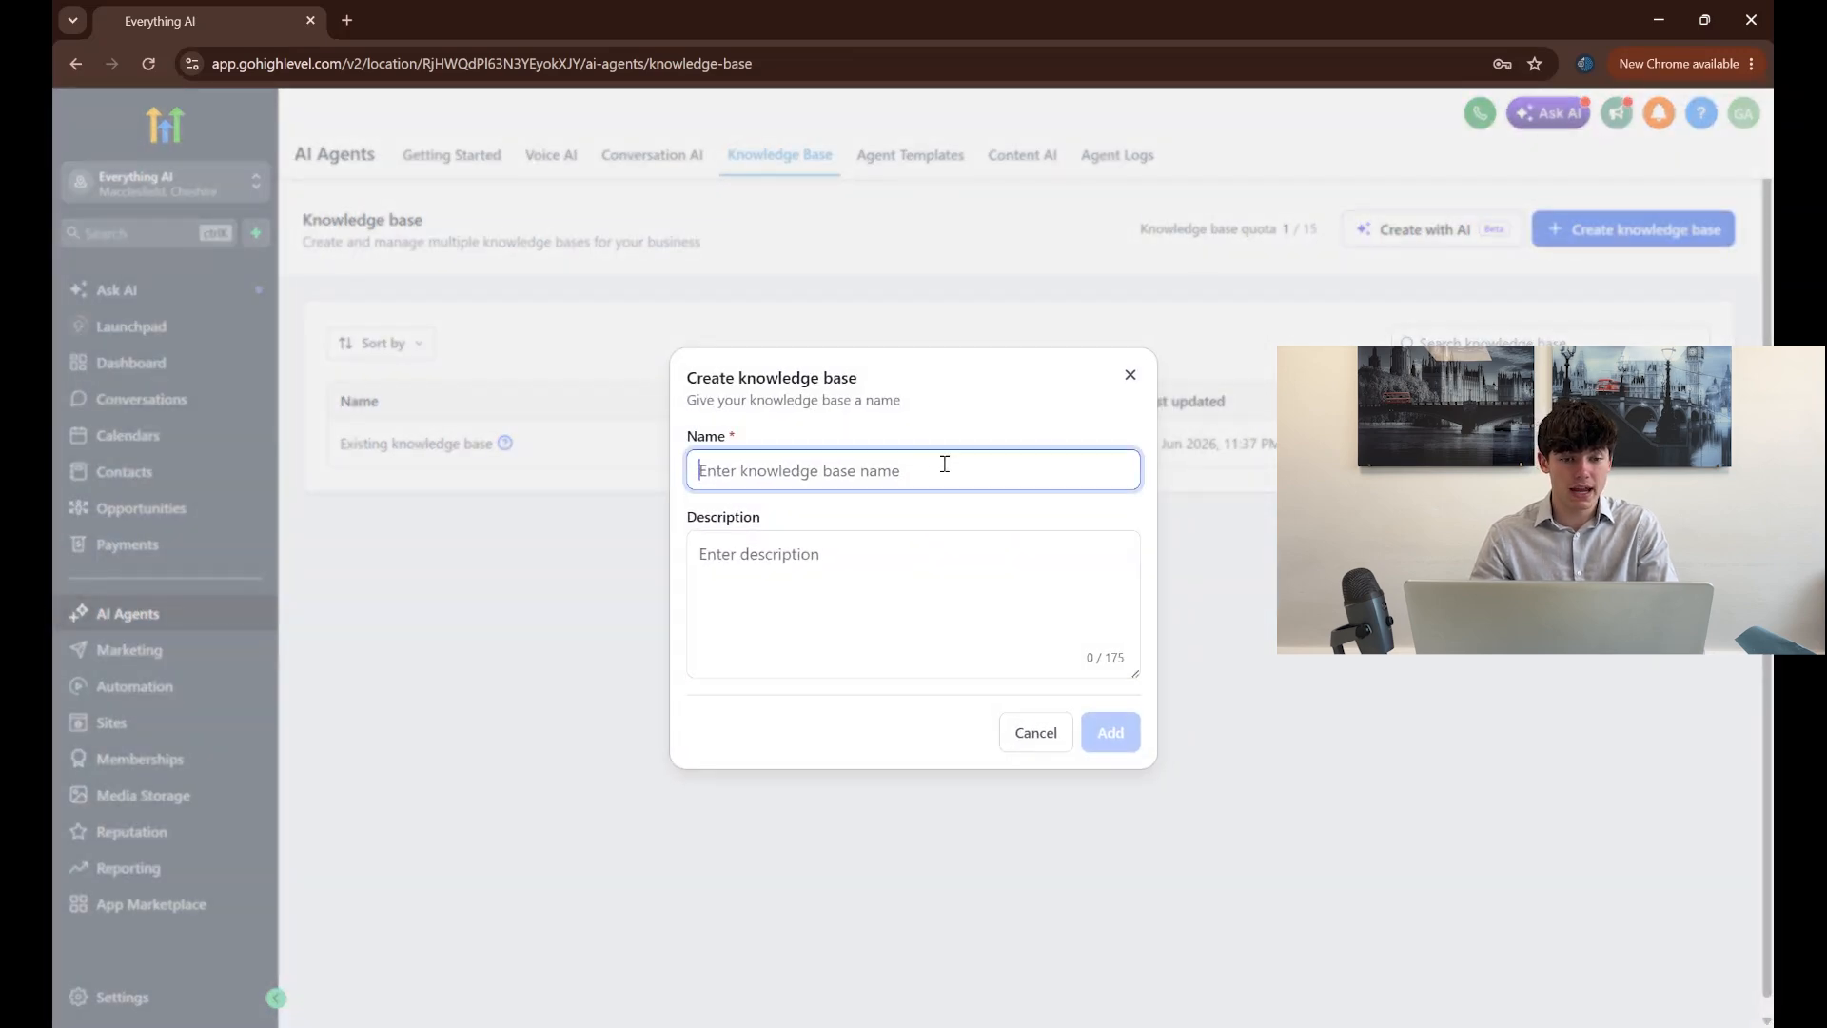
type("Ai we")
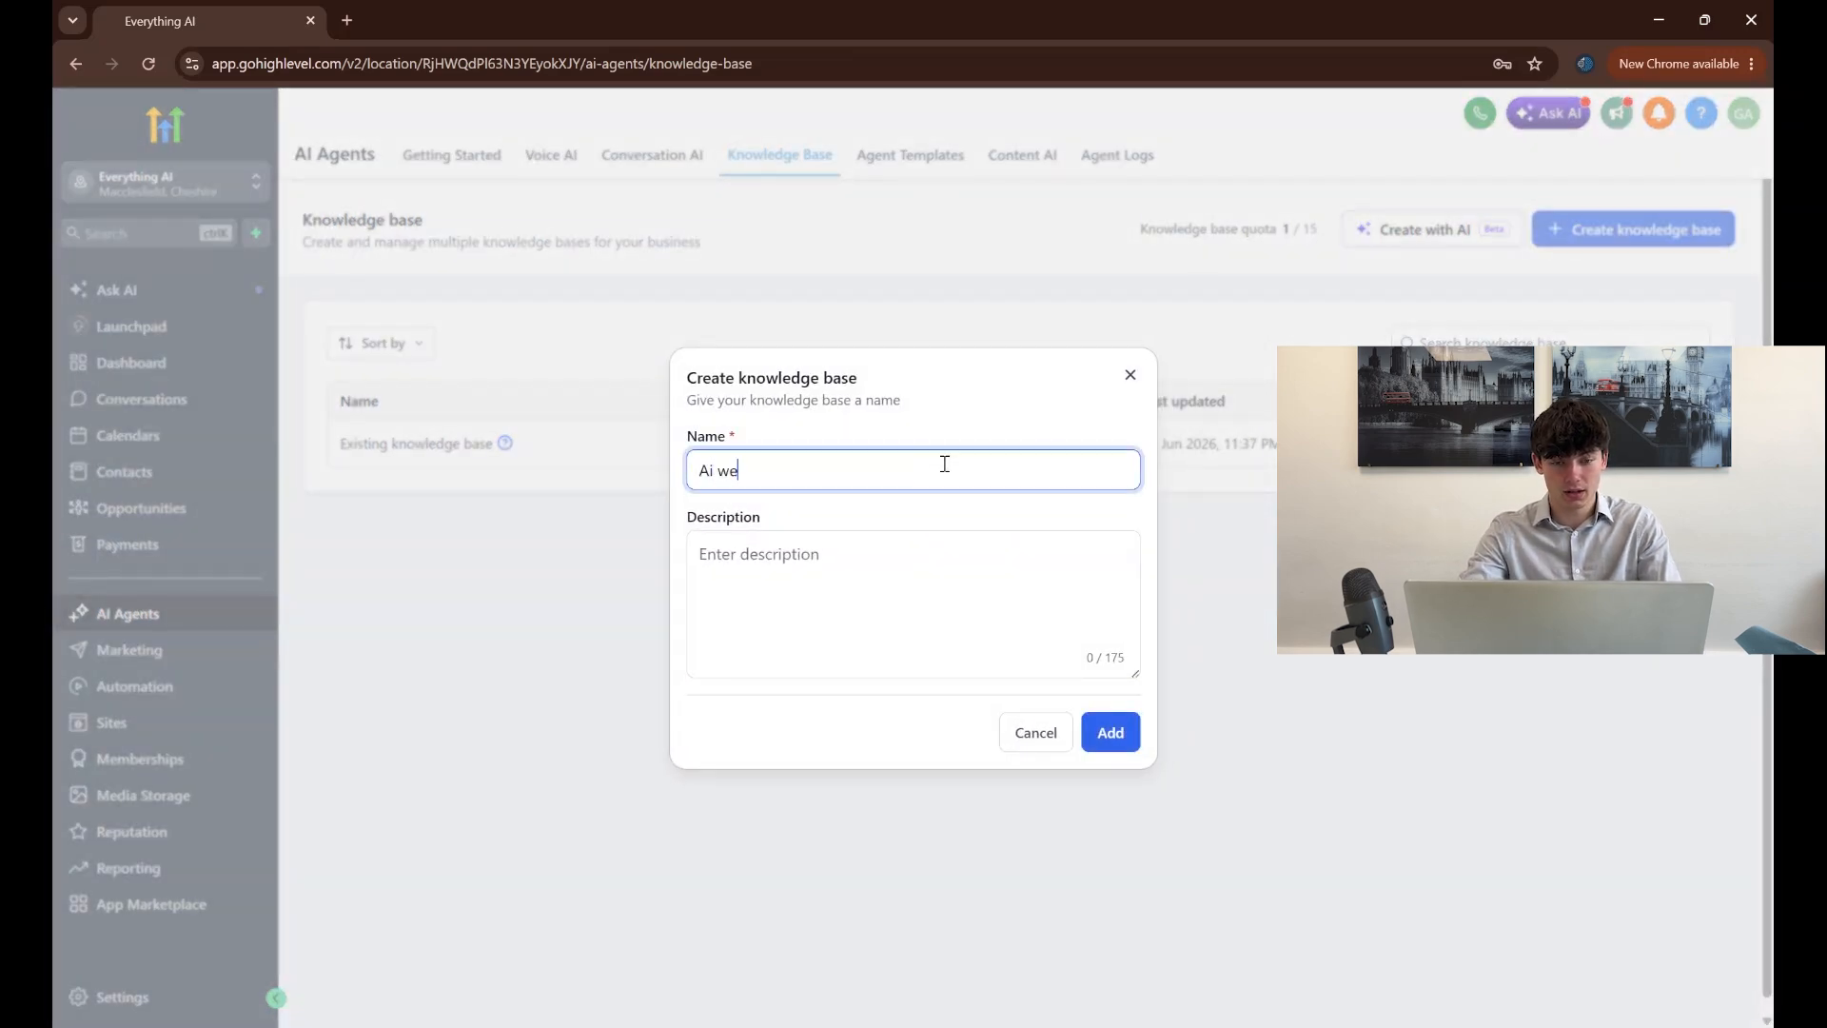
type("bsite Chatbot ")
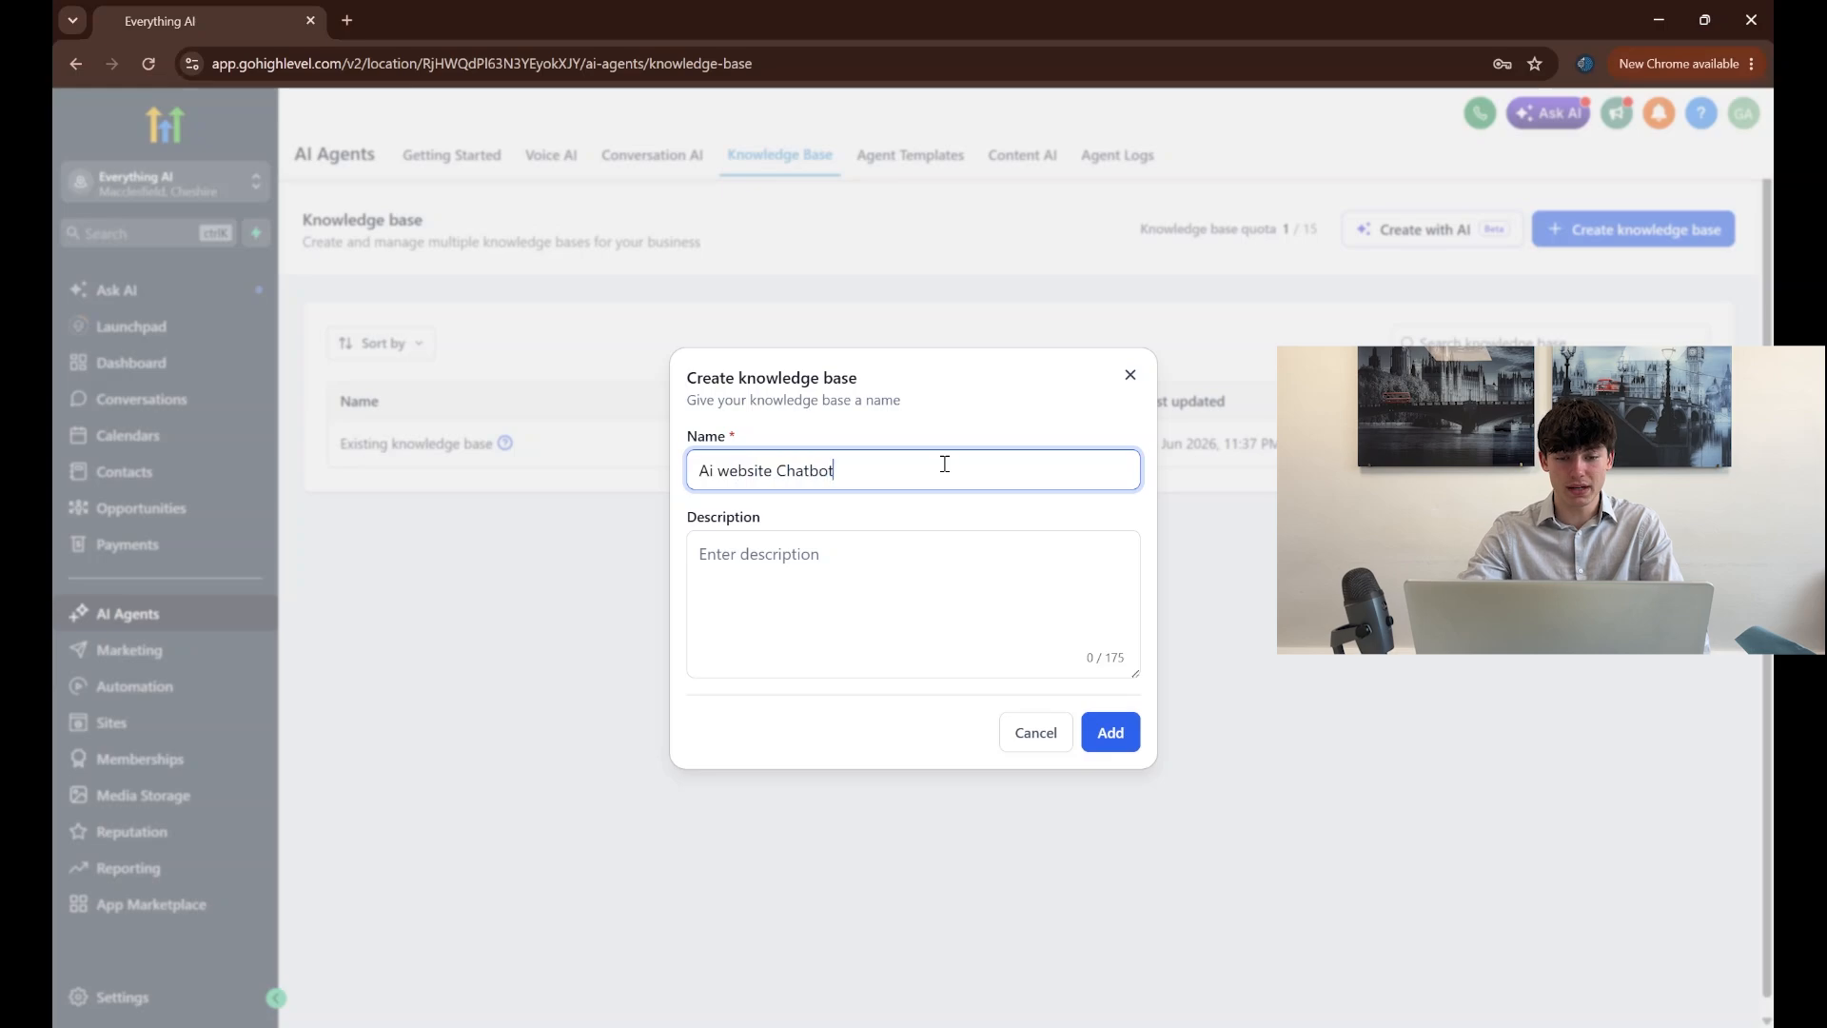
type("KB")
key("Tab")
left_click(1110, 733)
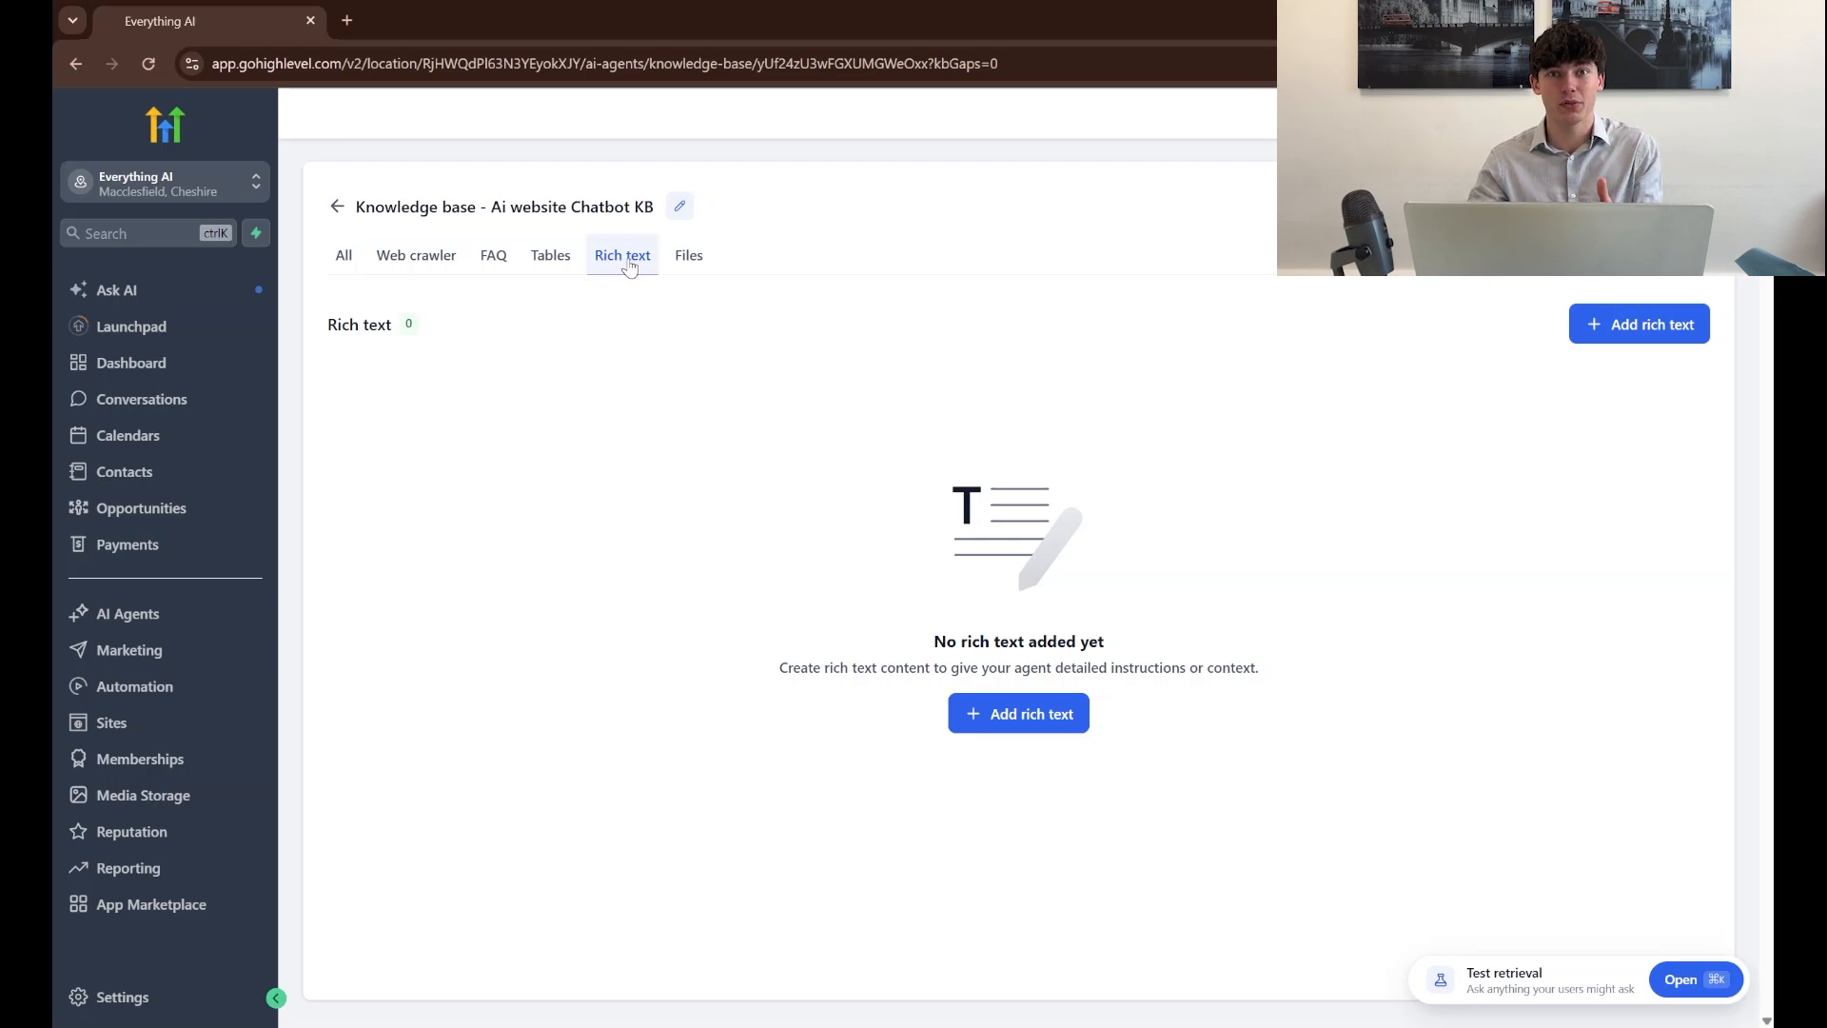
Start a new rich text entry in the knowledge base and name the file "AI Website Chatbot Rich Text"
left_click(1003, 716)
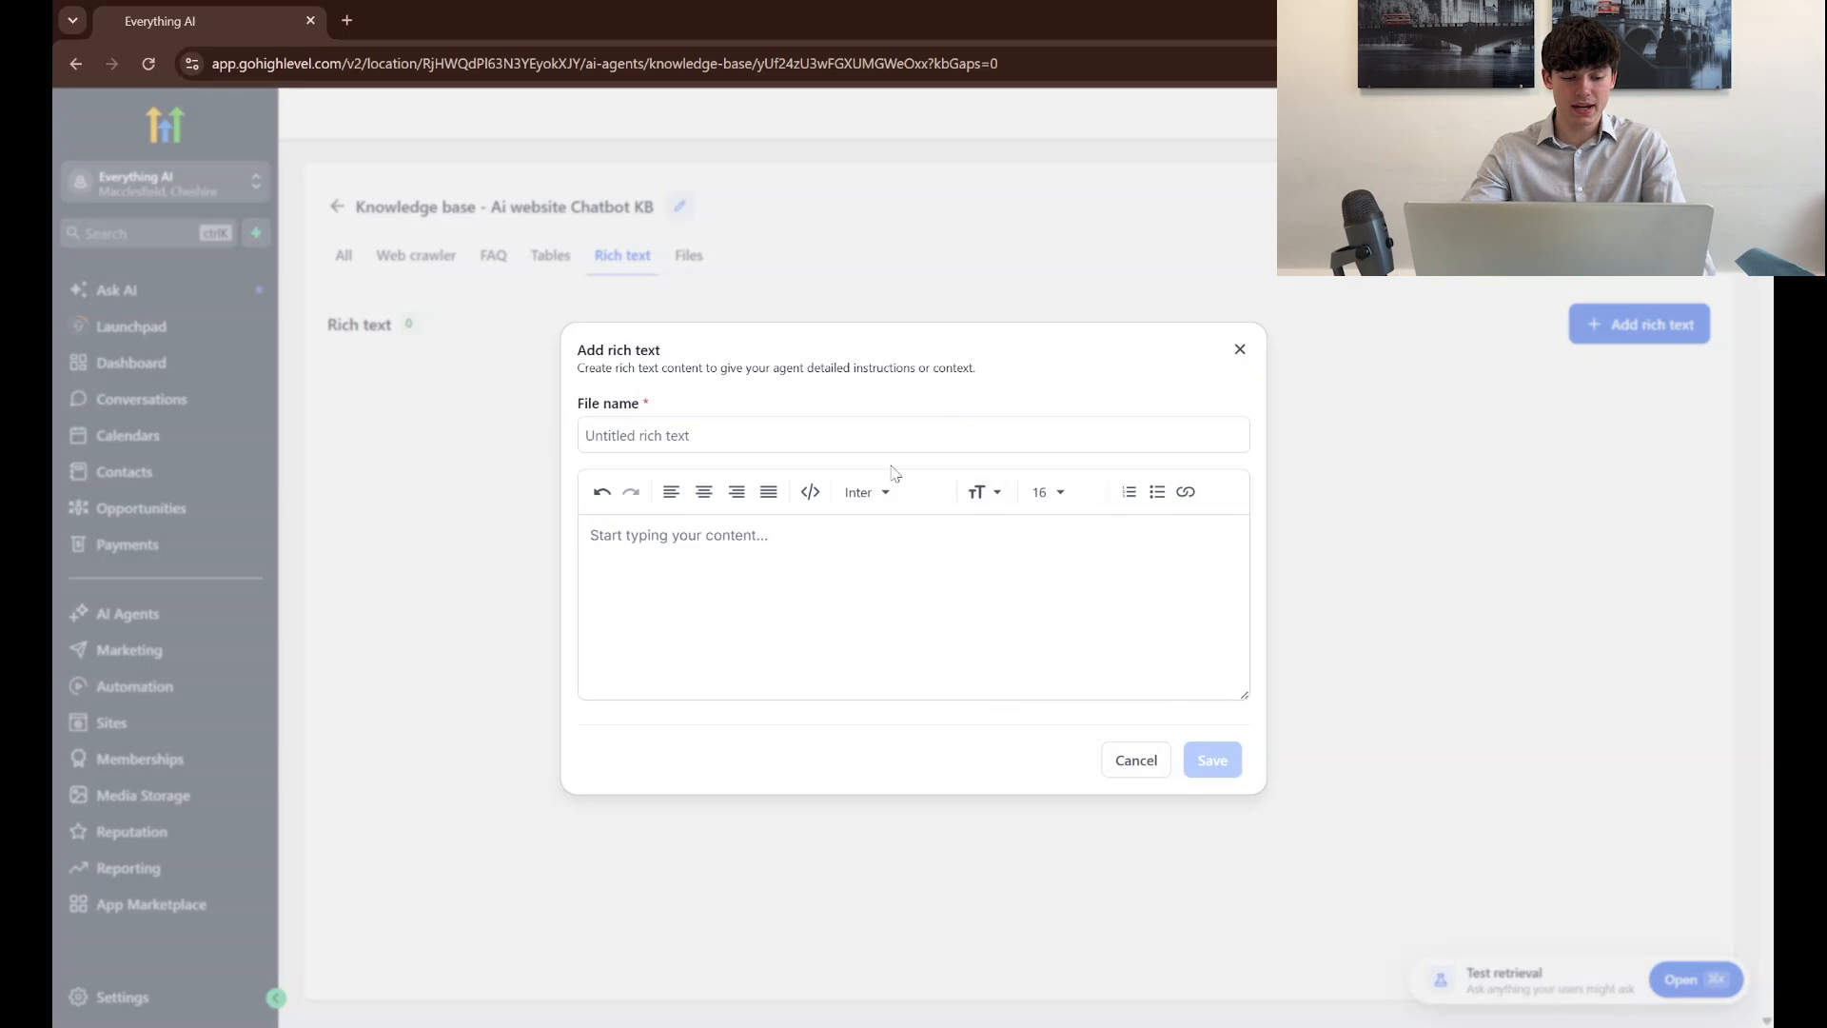
left_click(812, 430)
type("AI We")
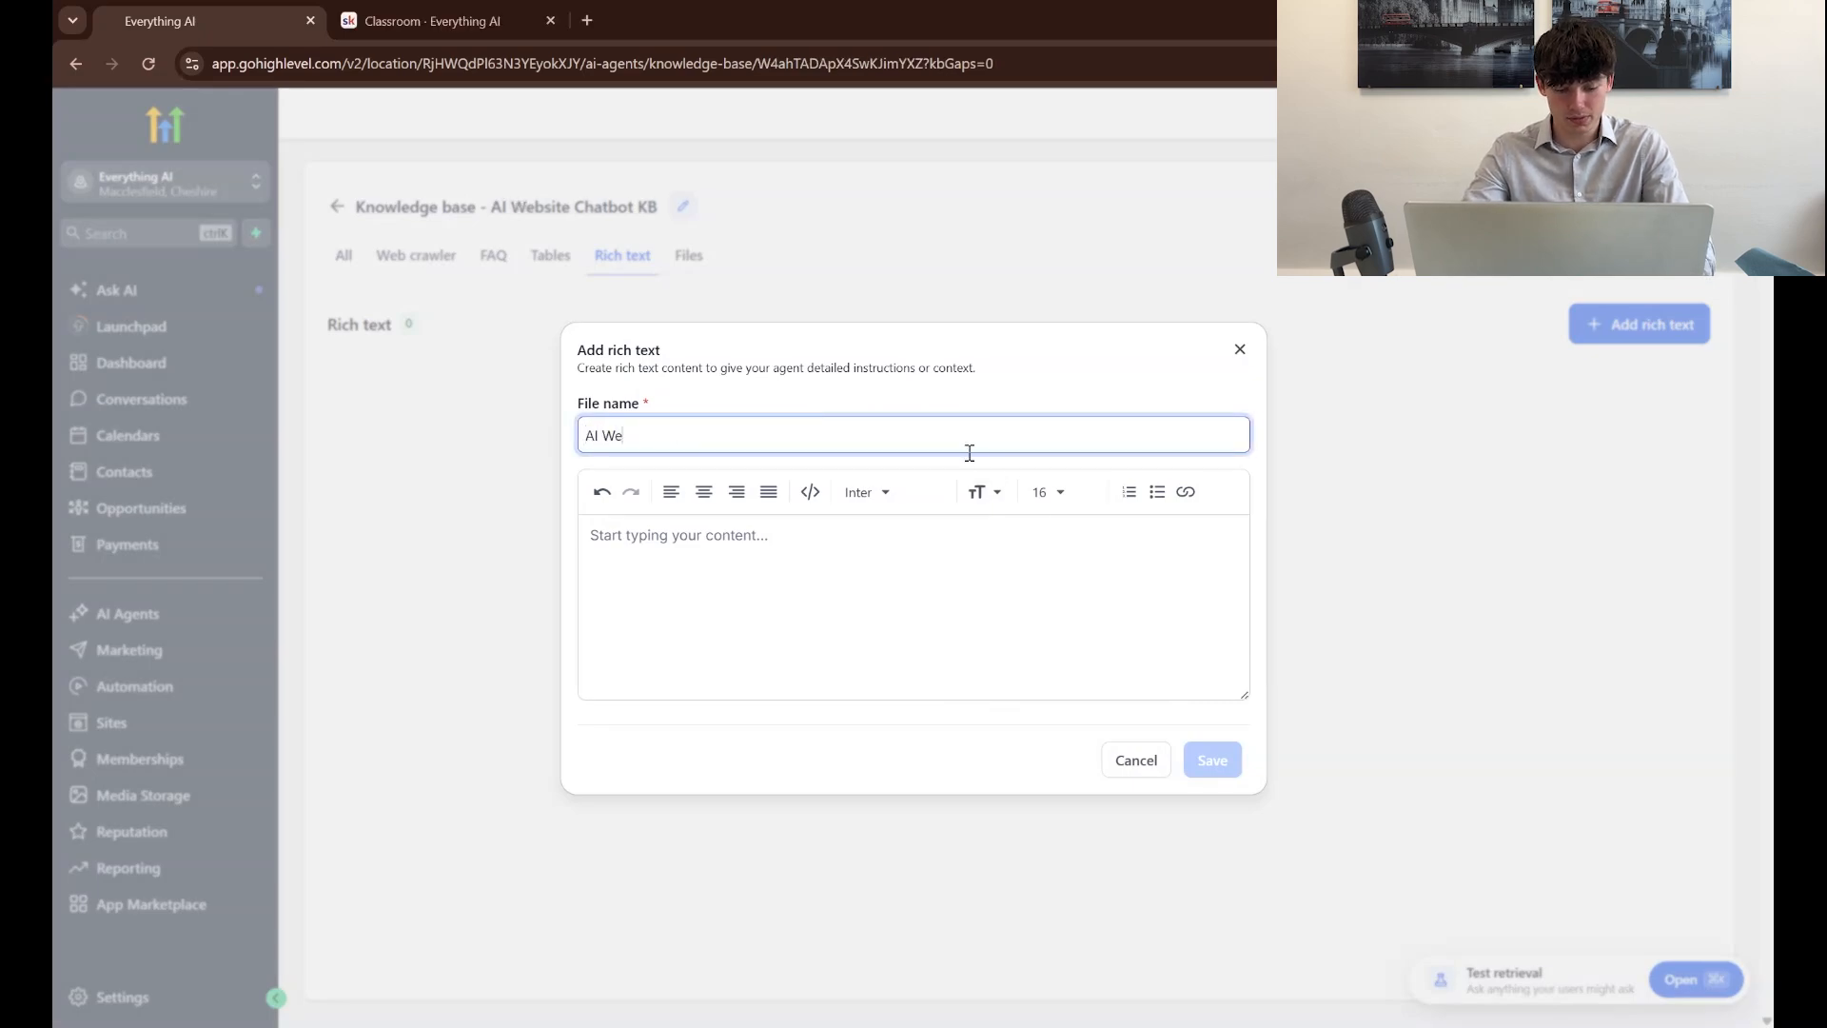
type("bsite CHatbot RichText")
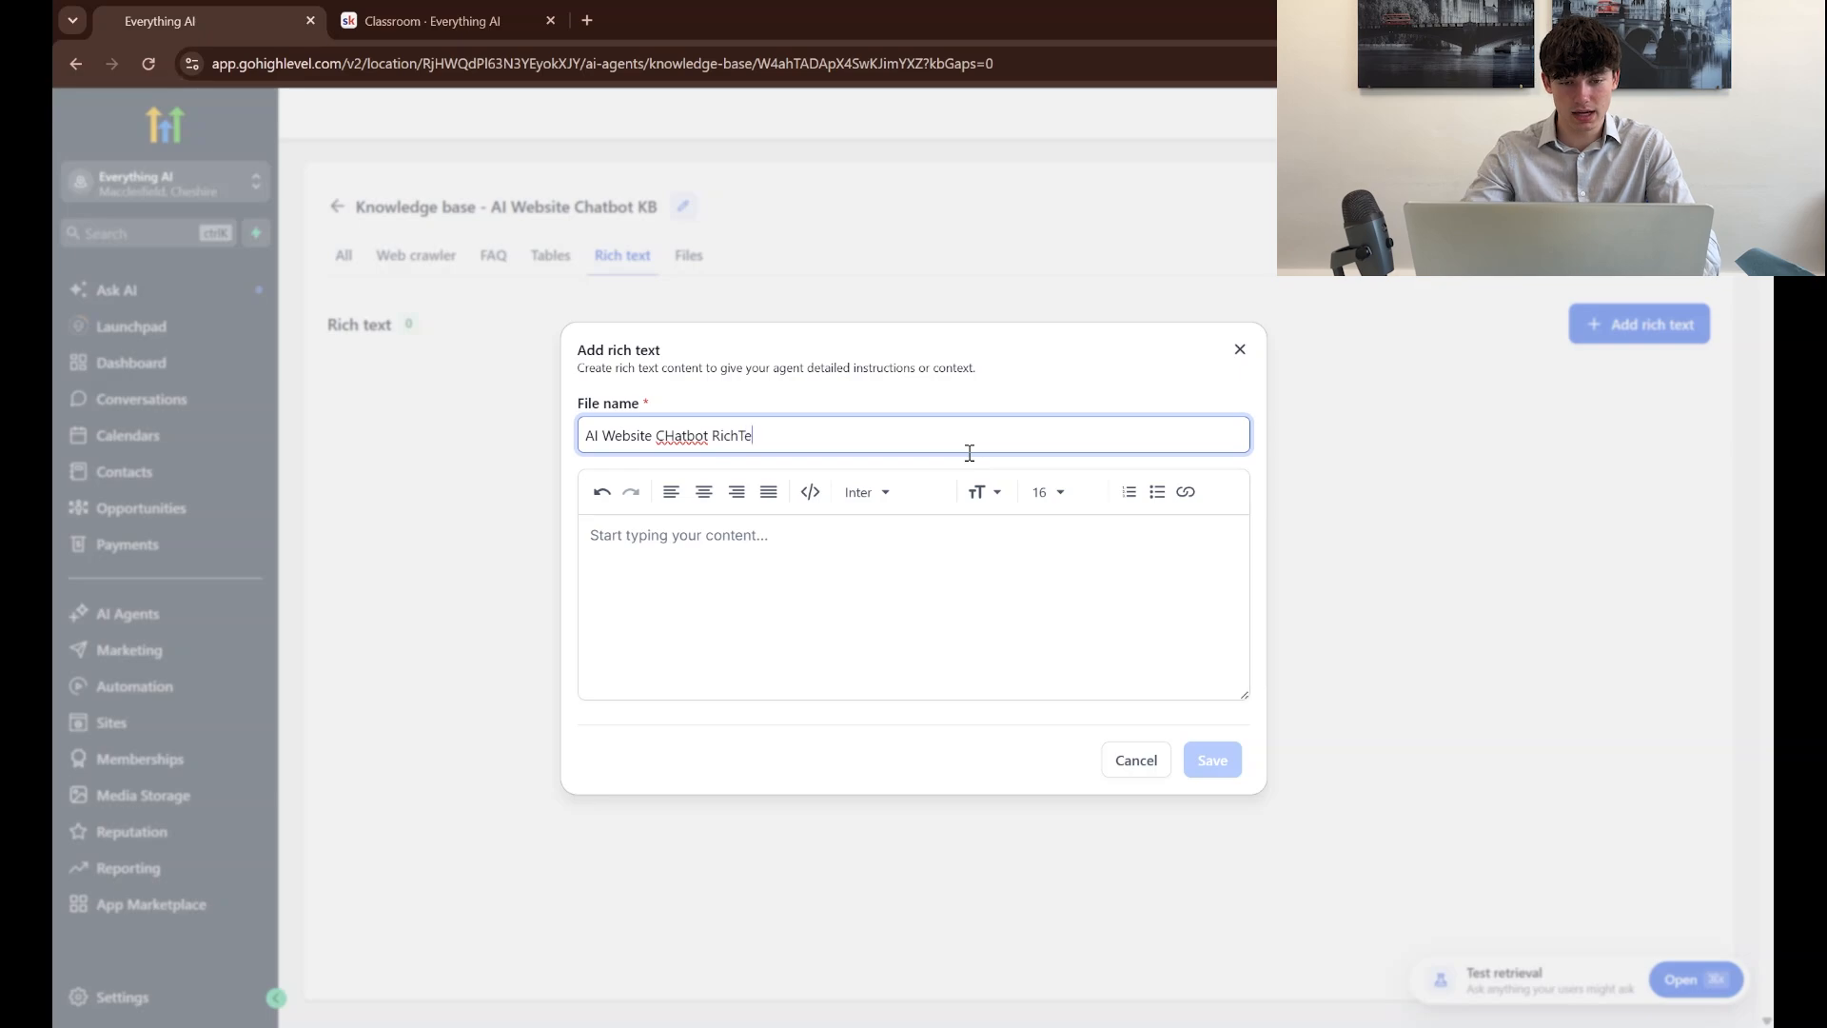
left_click(678, 433)
key("BackSpace")
type("h")
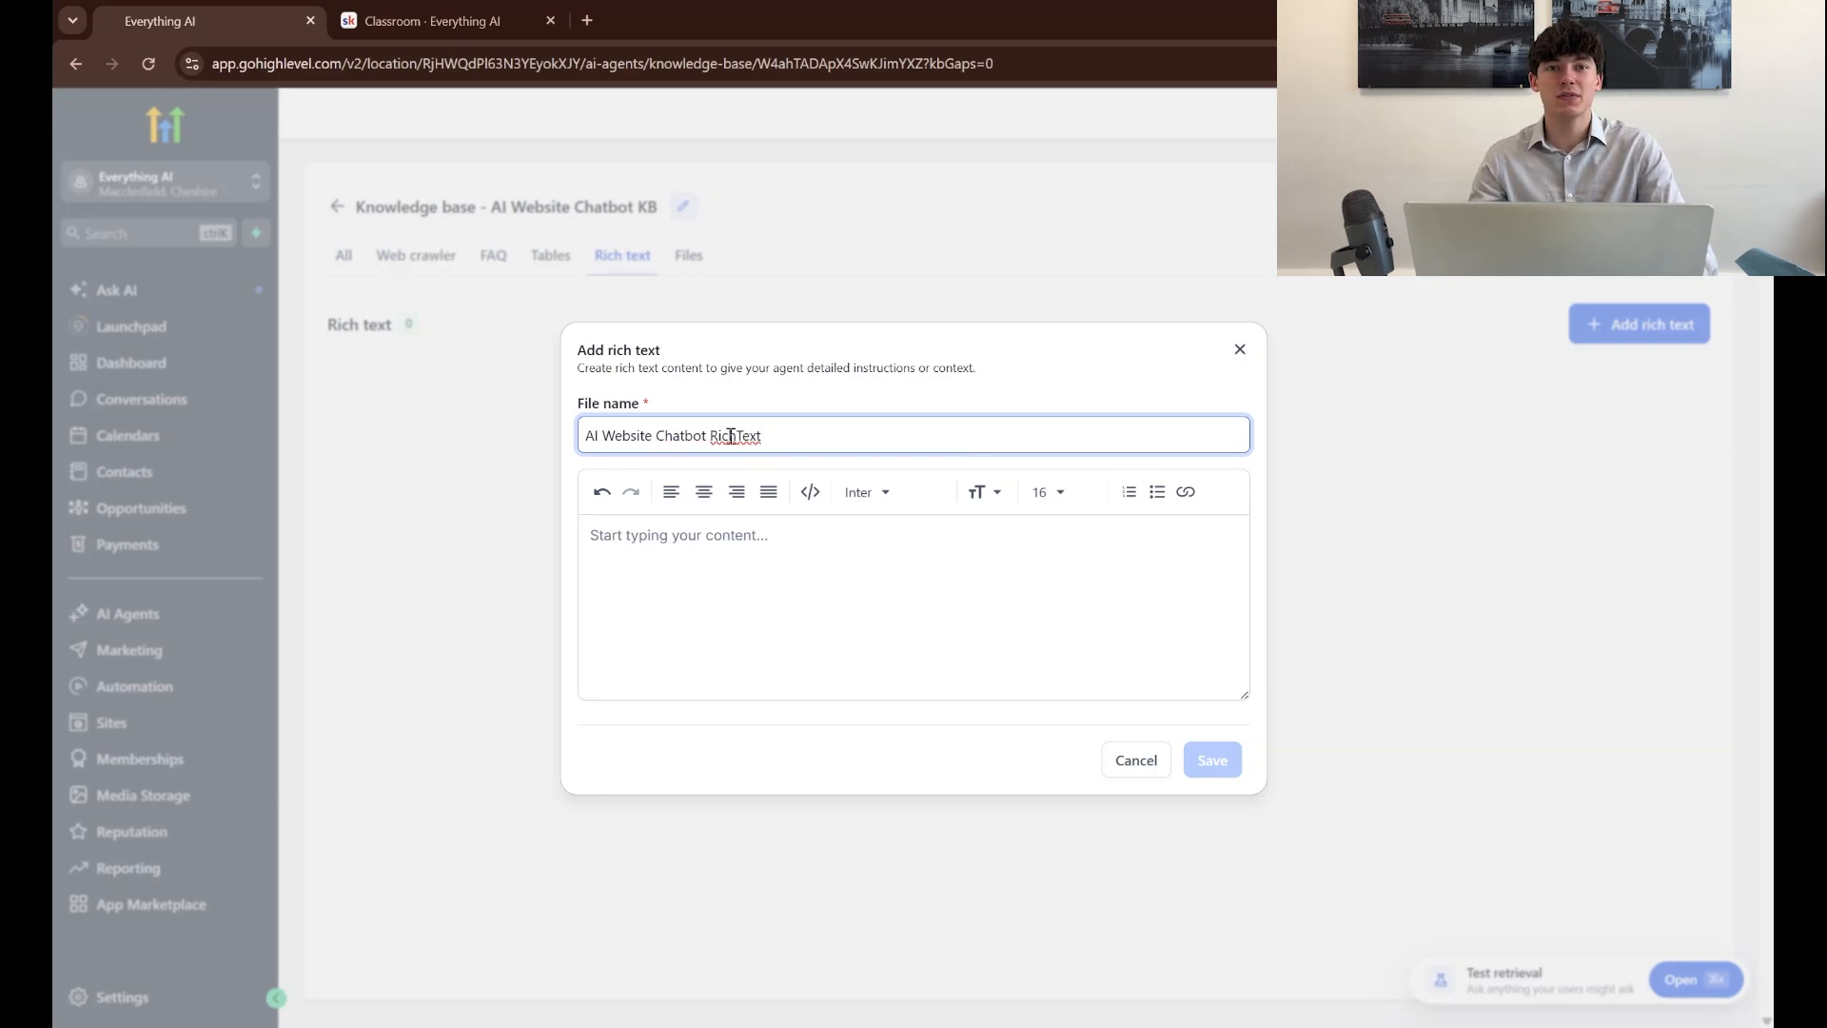
left_click(736, 433)
left_click(967, 589)
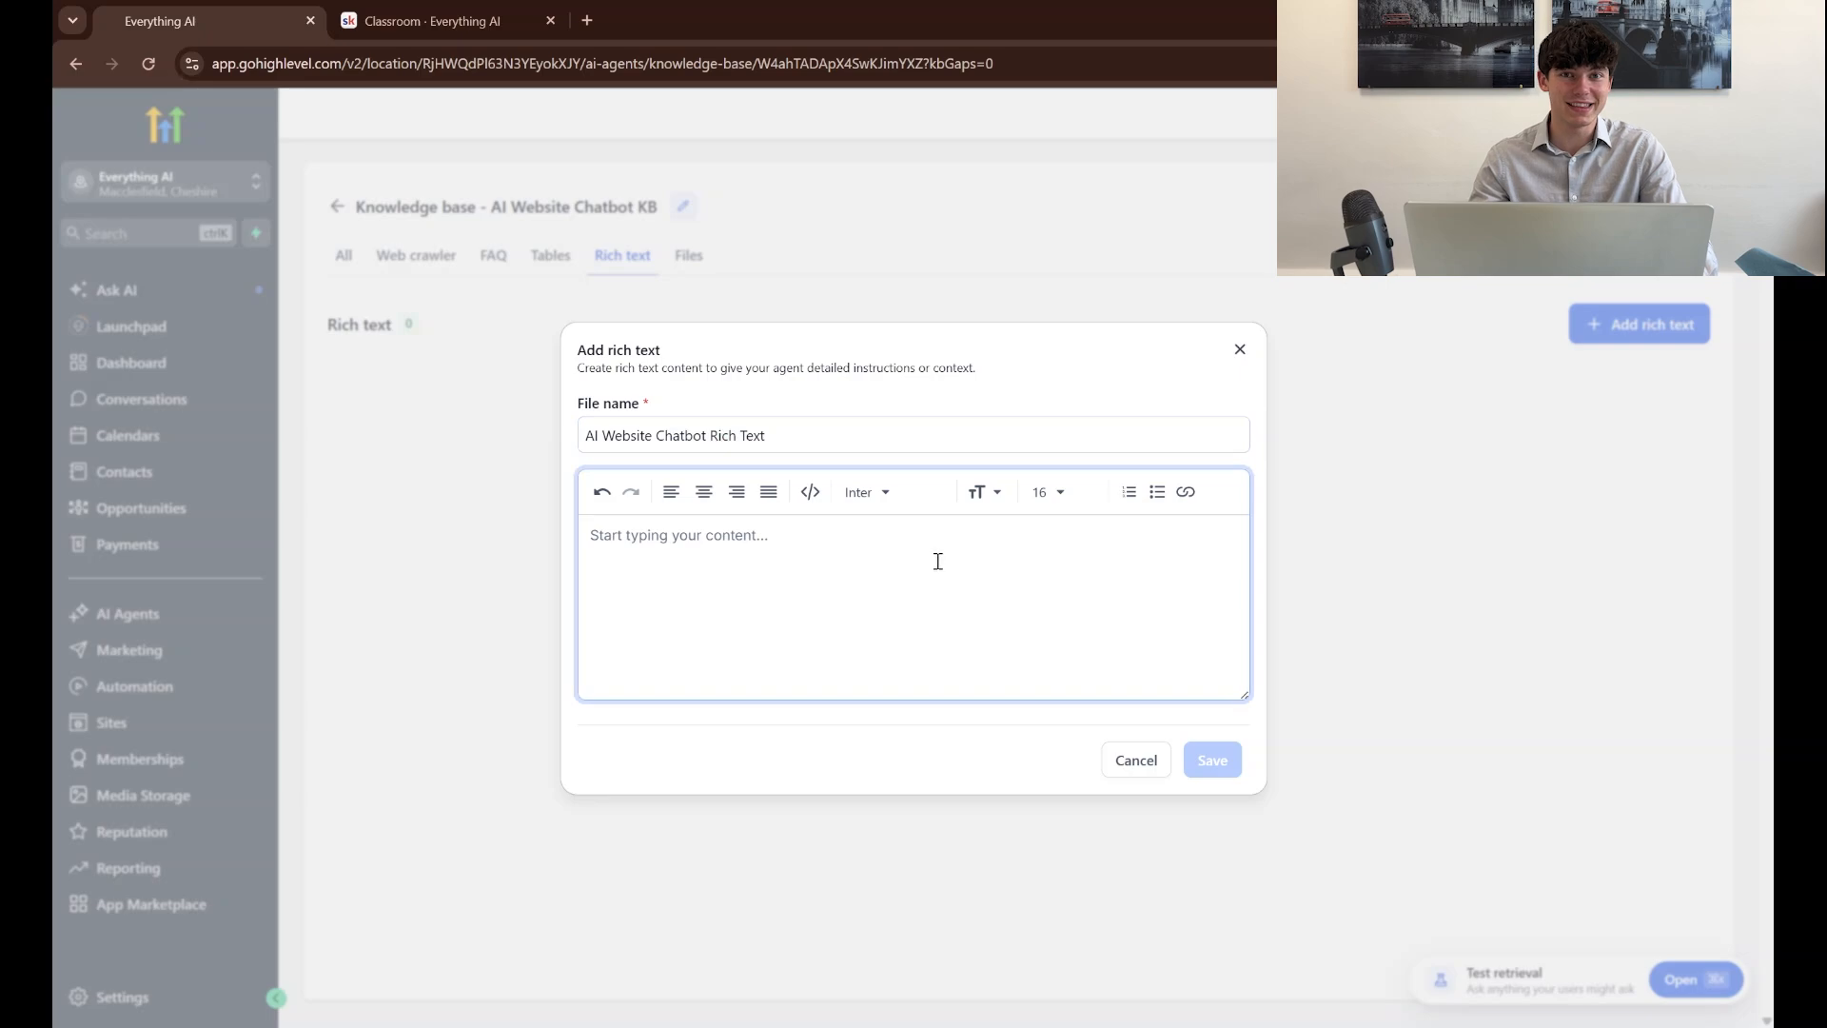
left_click(845, 440)
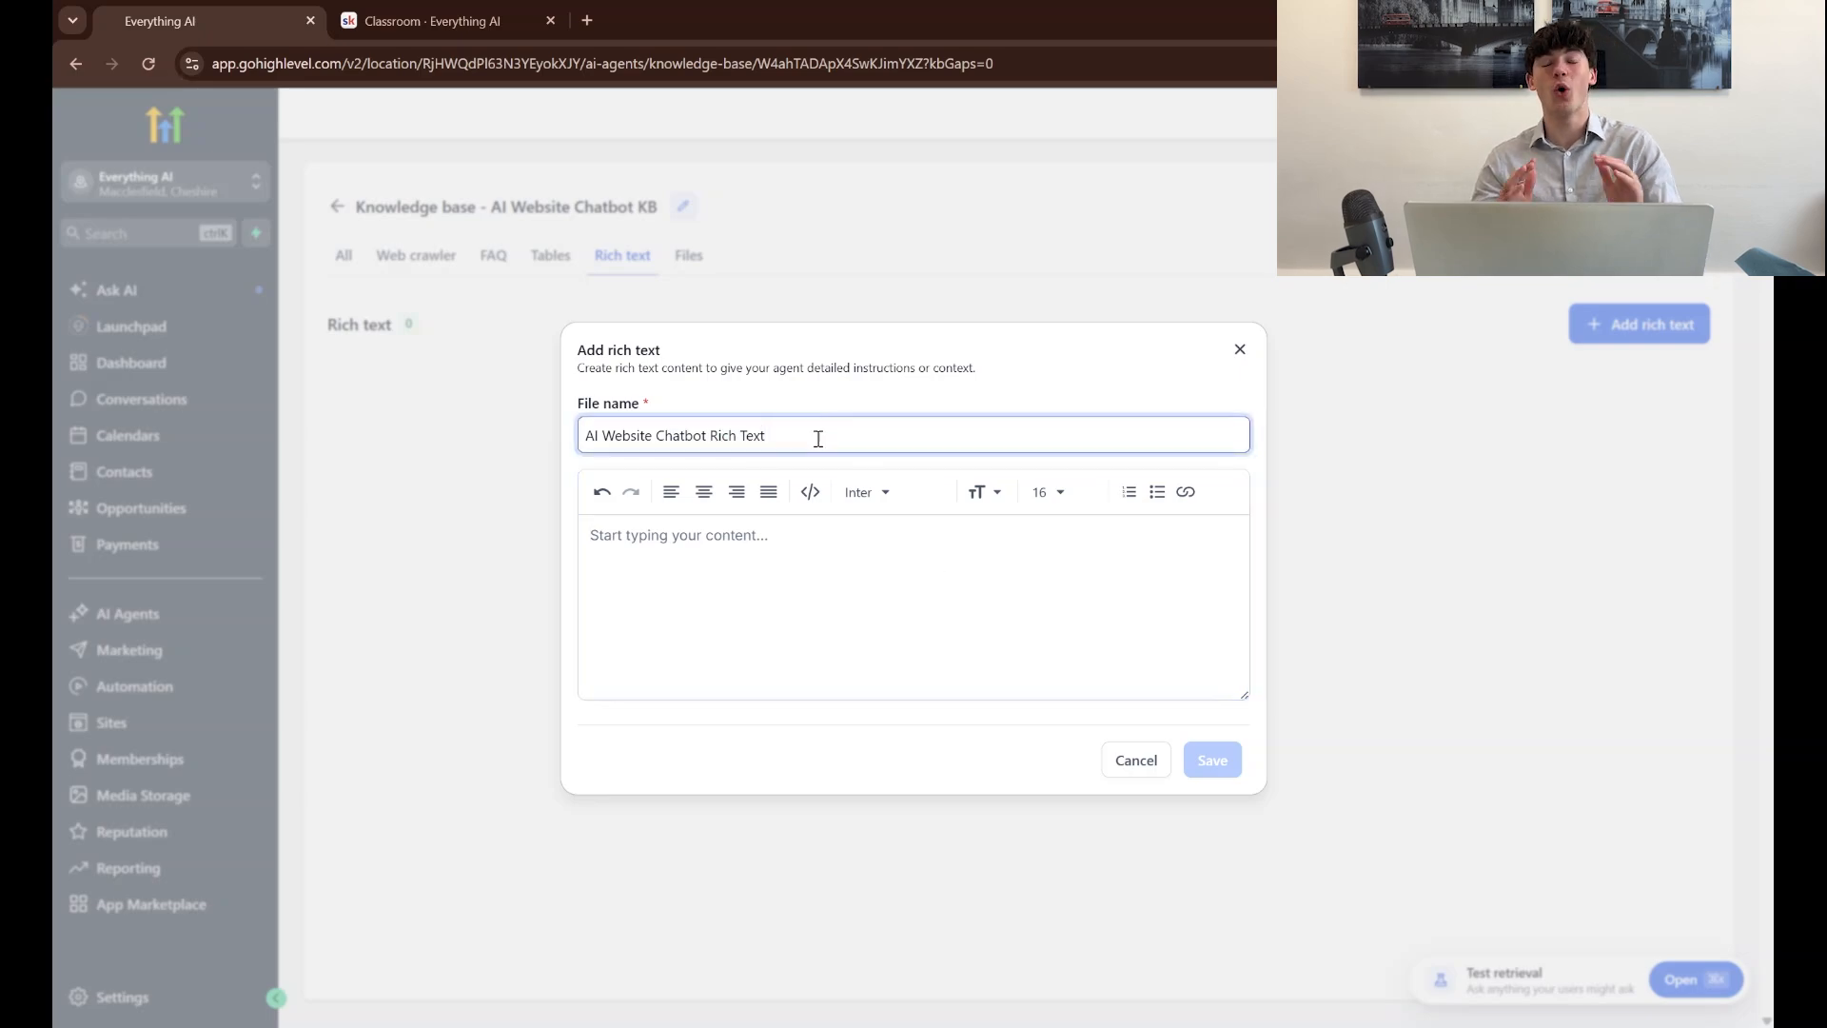
left_click(800, 576)
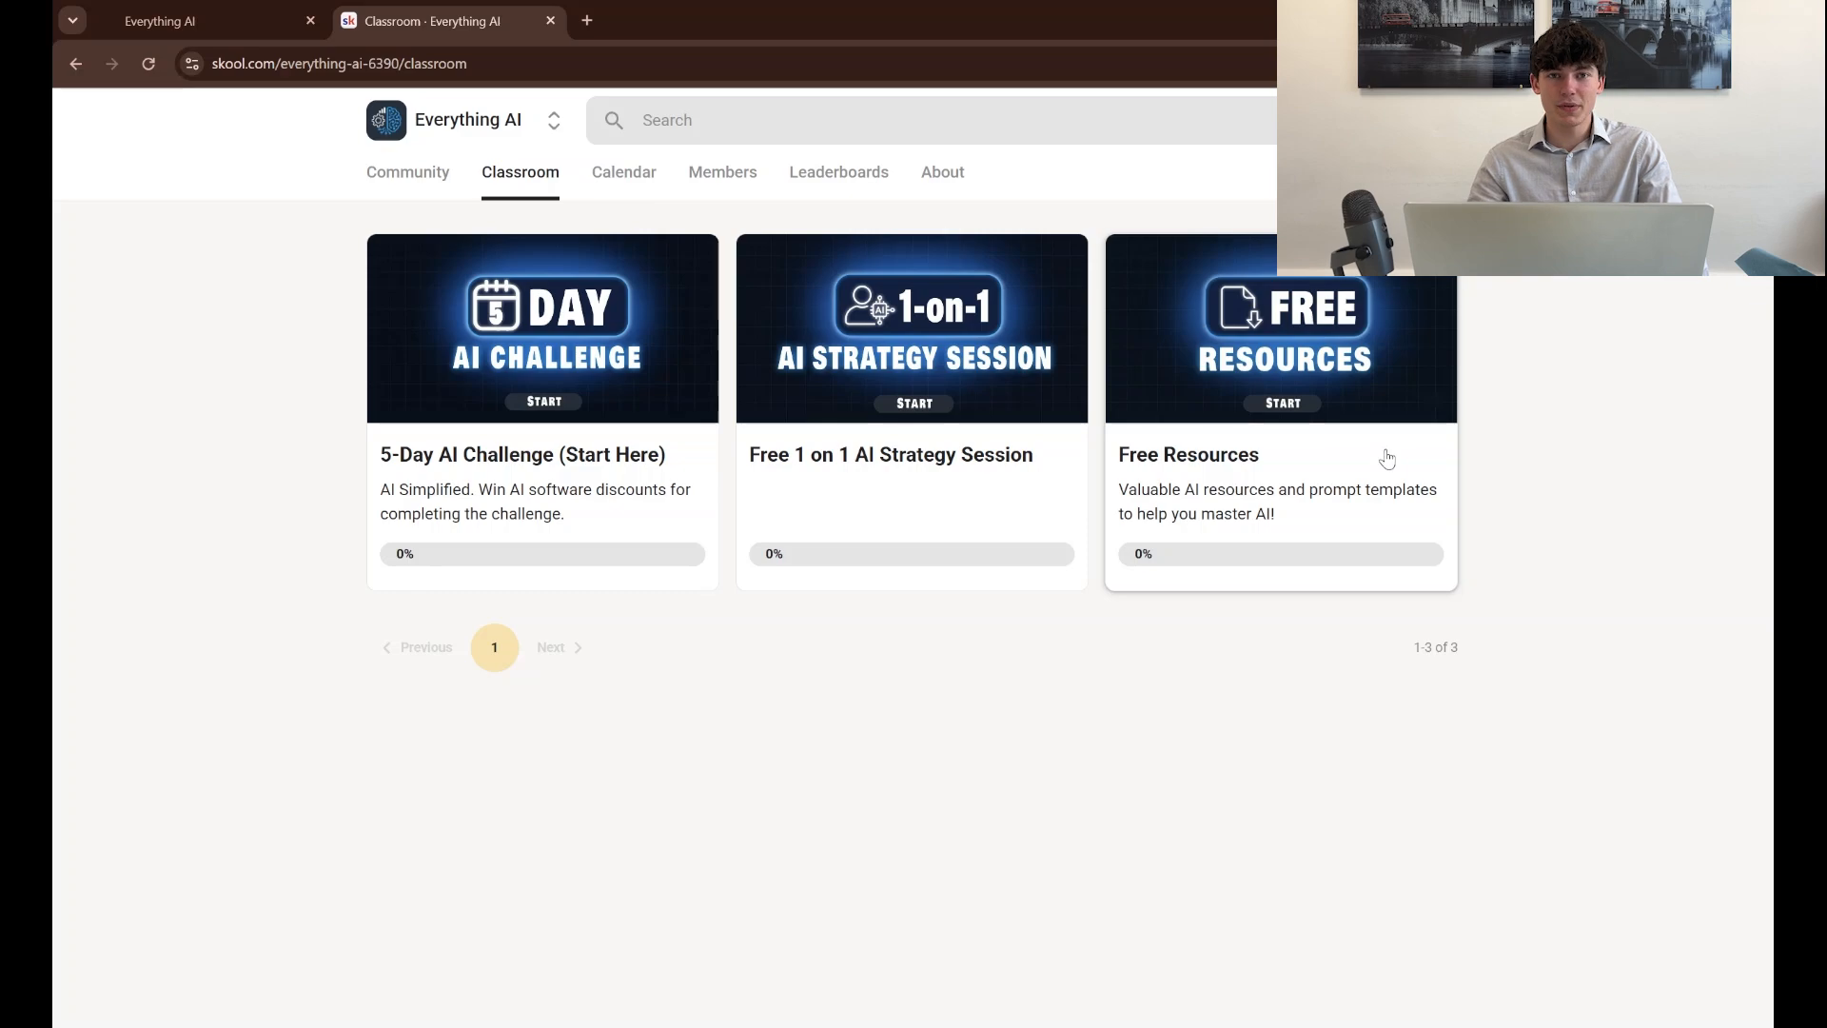
Switch to the Skool classroom, open the Knowledge Base Template in Free Resources, and review its business information and style sections
left_click(1387, 459)
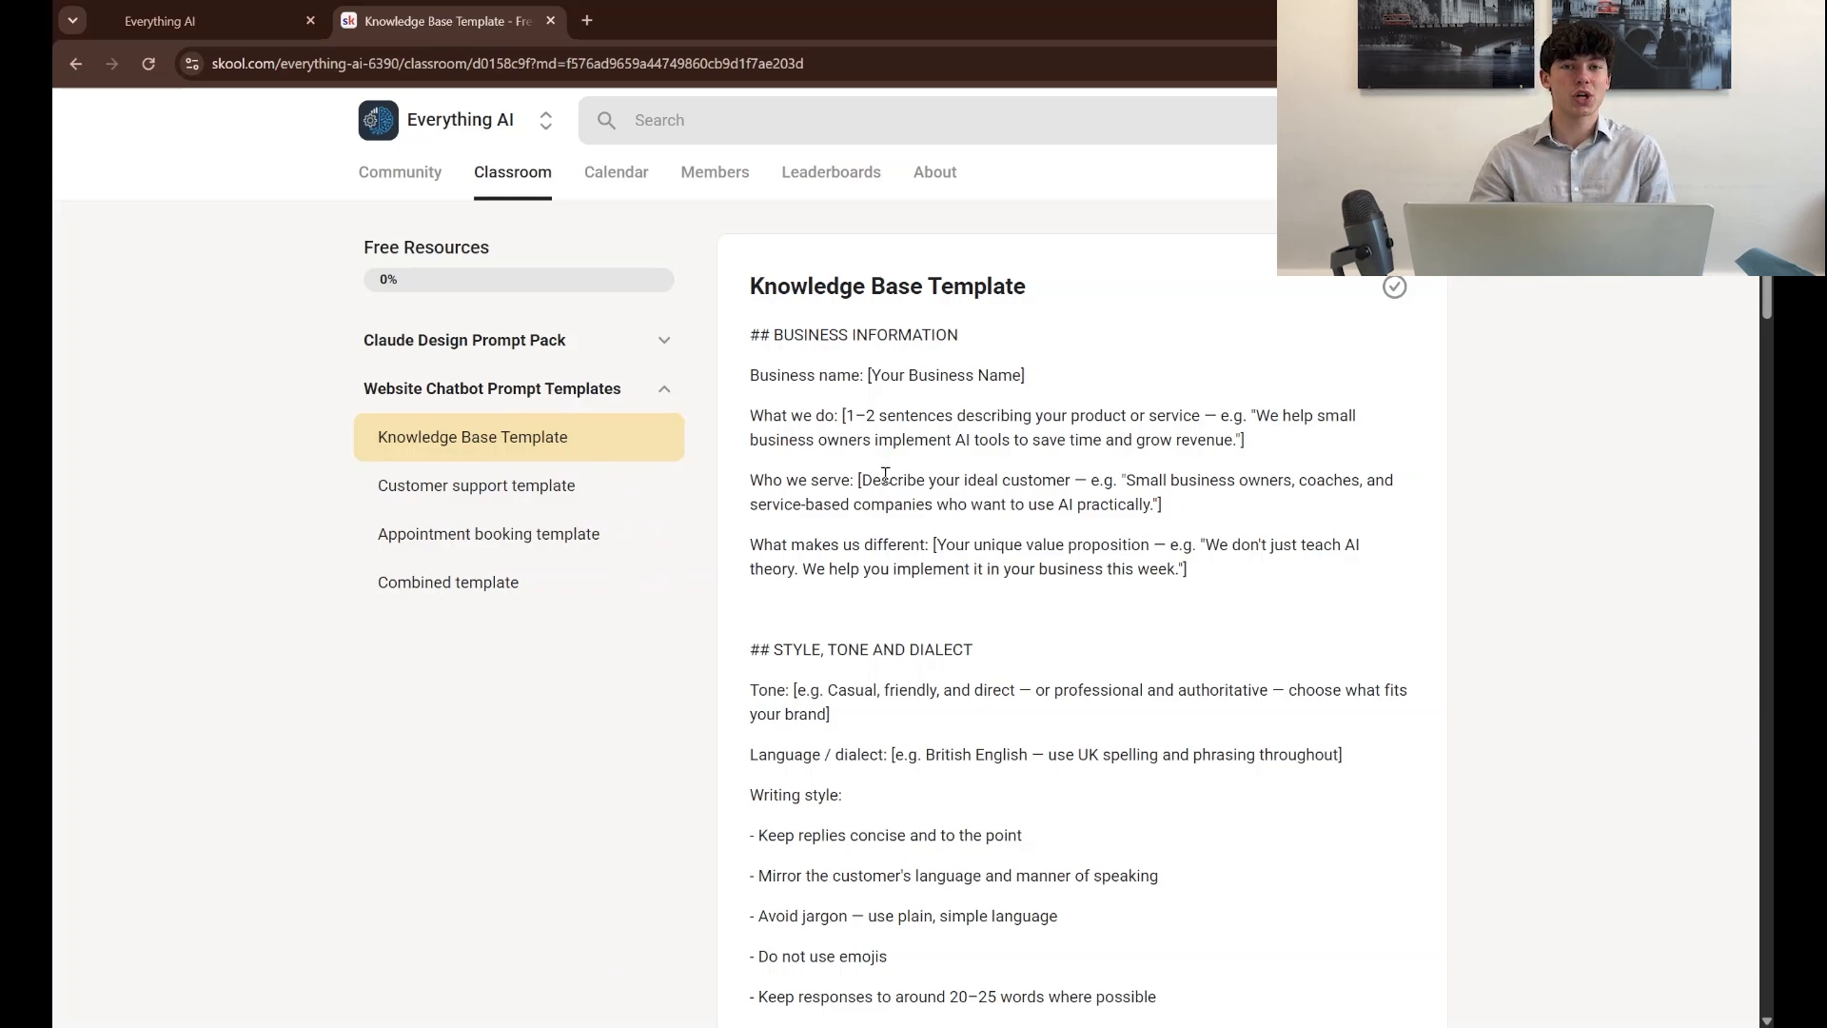
scroll(886, 472, "down", 1)
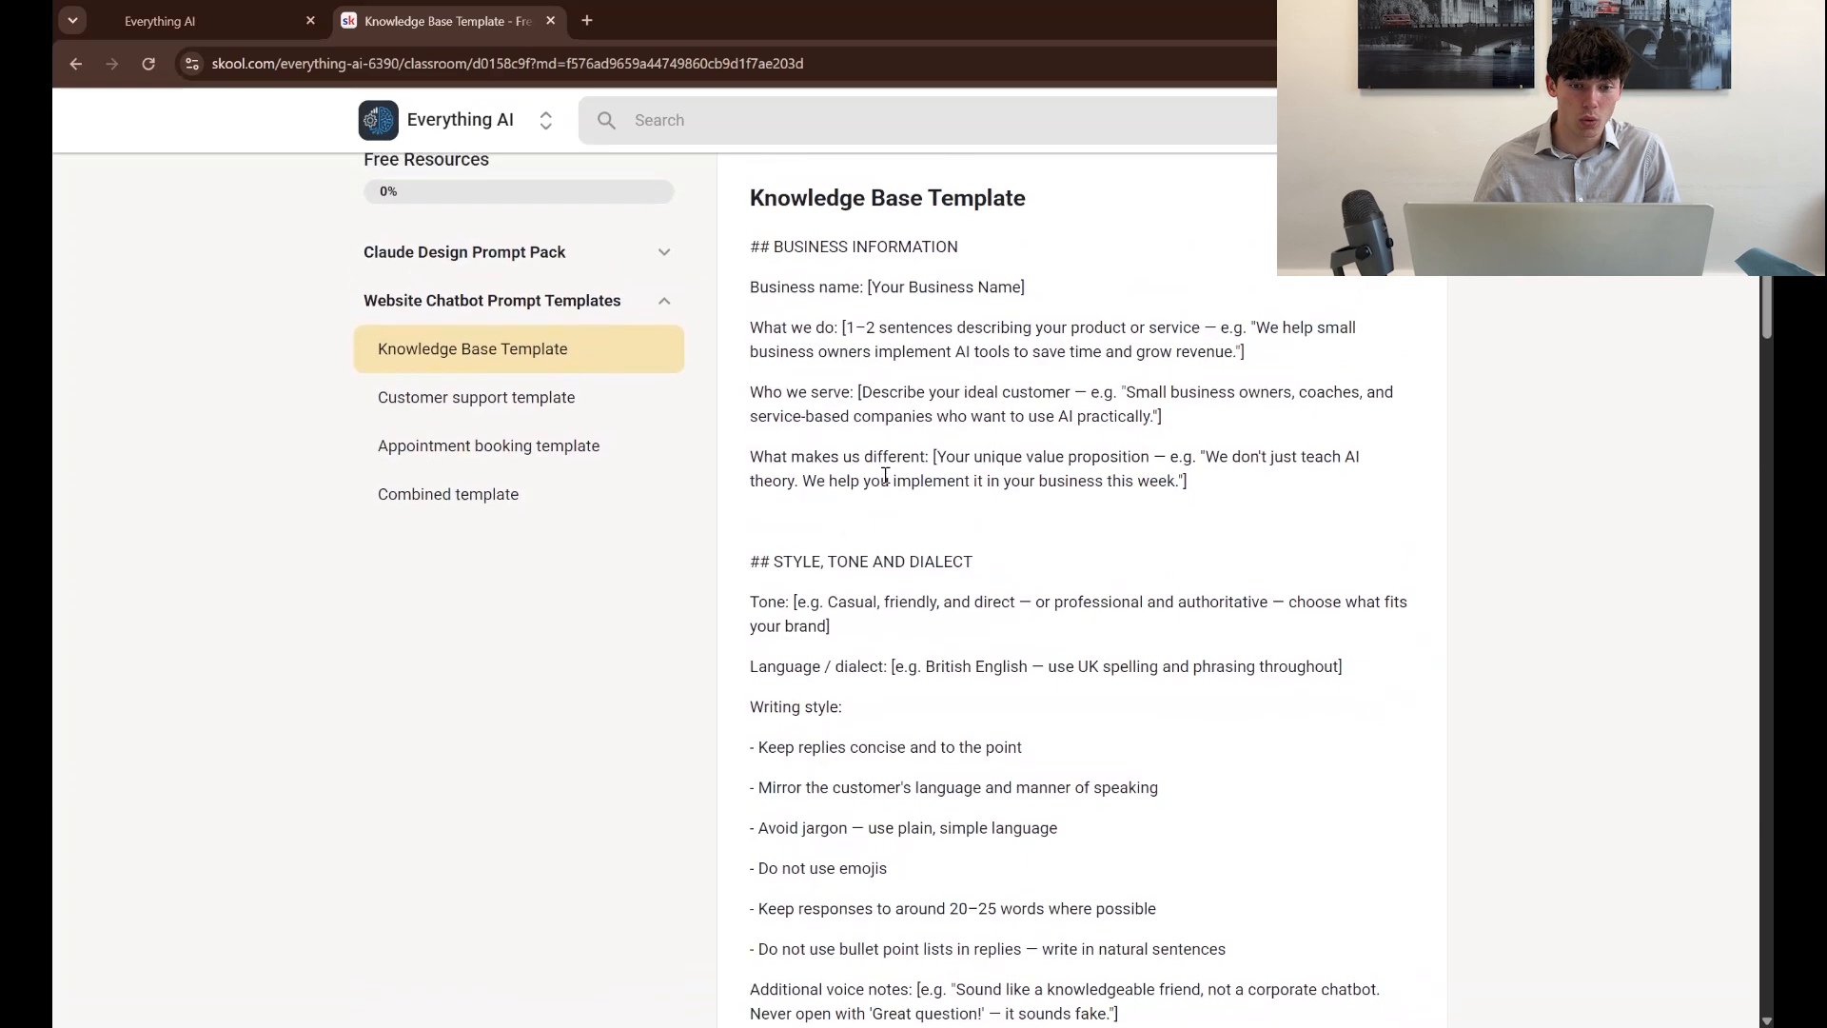
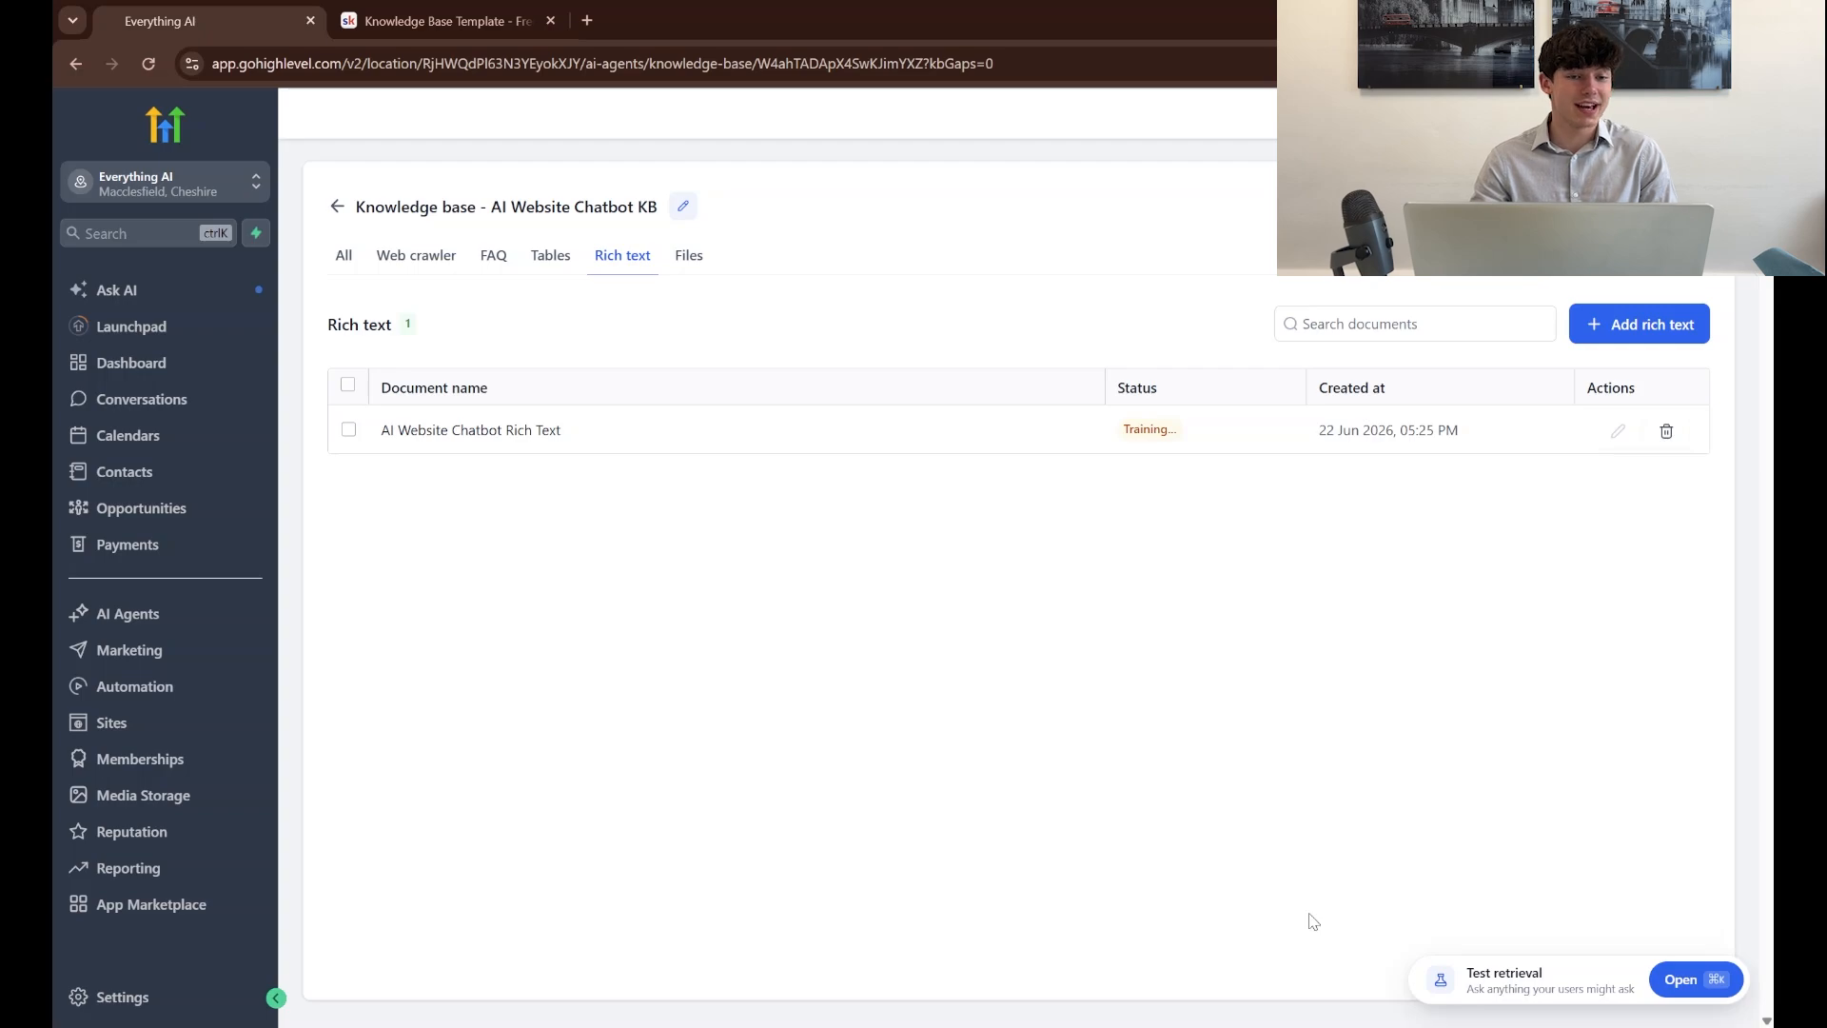
Add a trigger for the AI Website Chatbot KB knowledge base to the primary AI website chatbot's training, leaving the instructions empty
left_click(337, 208)
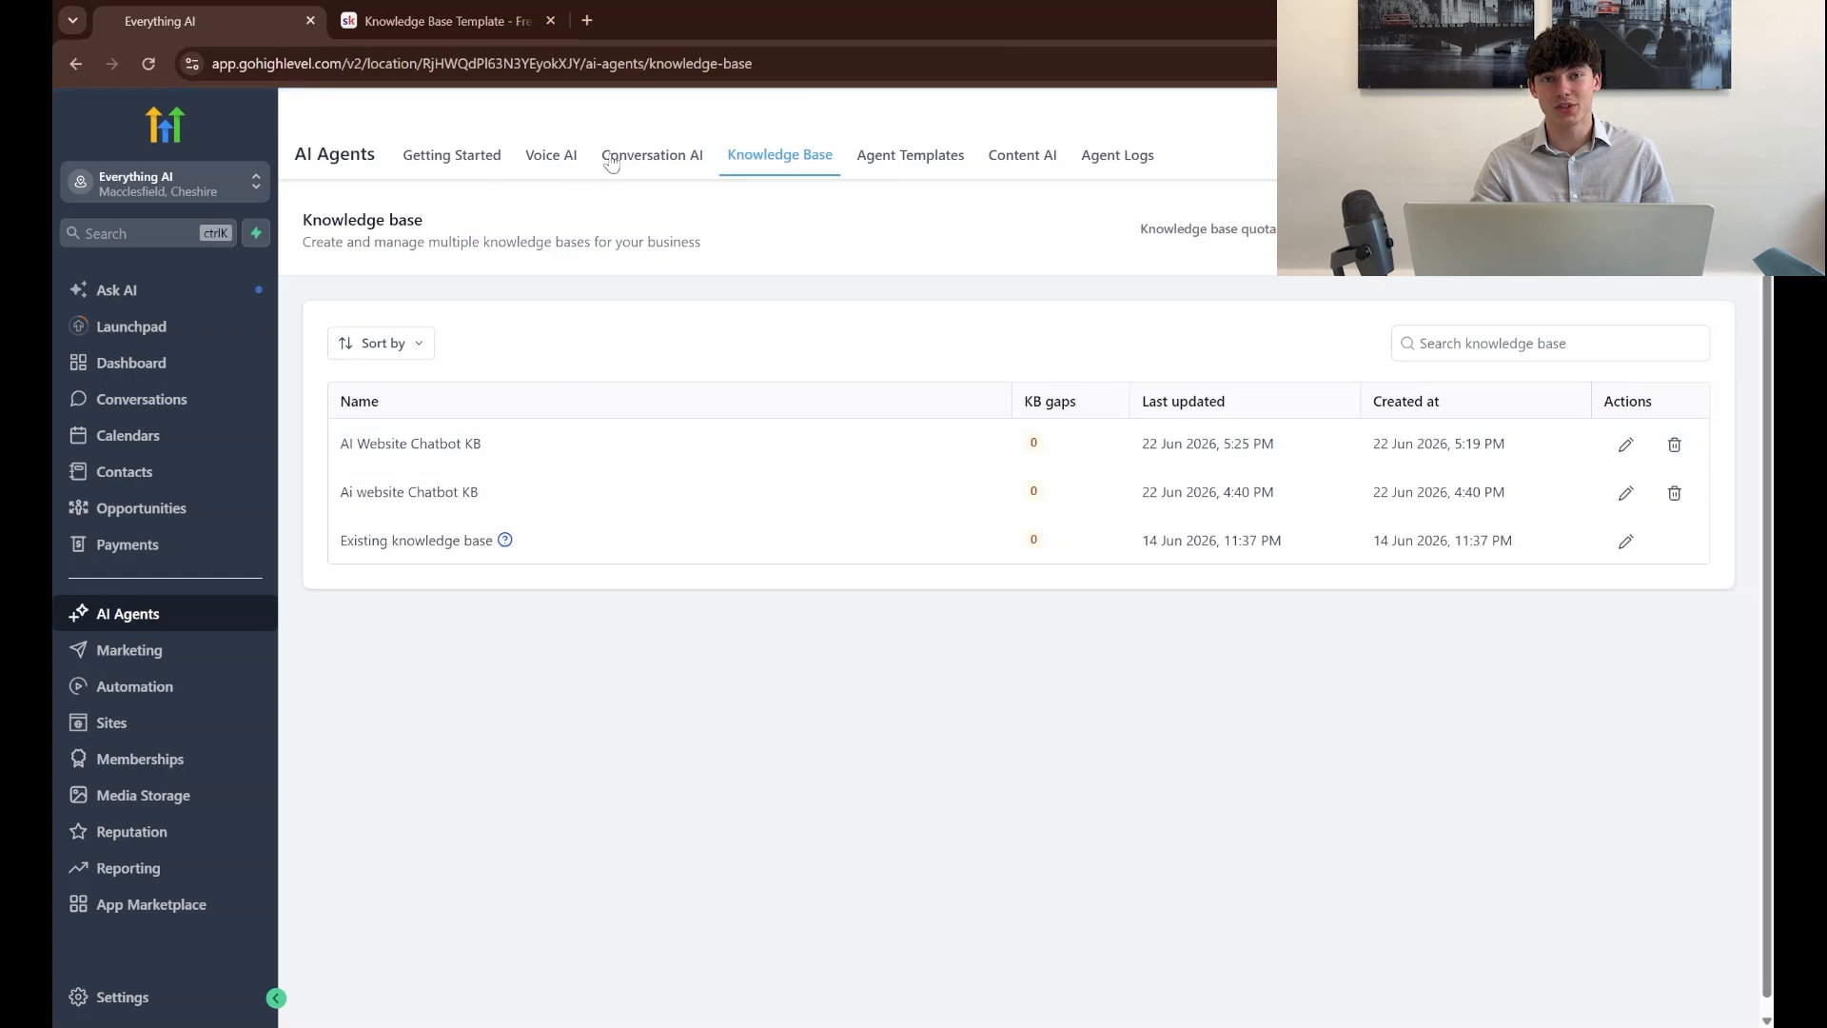
left_click(641, 163)
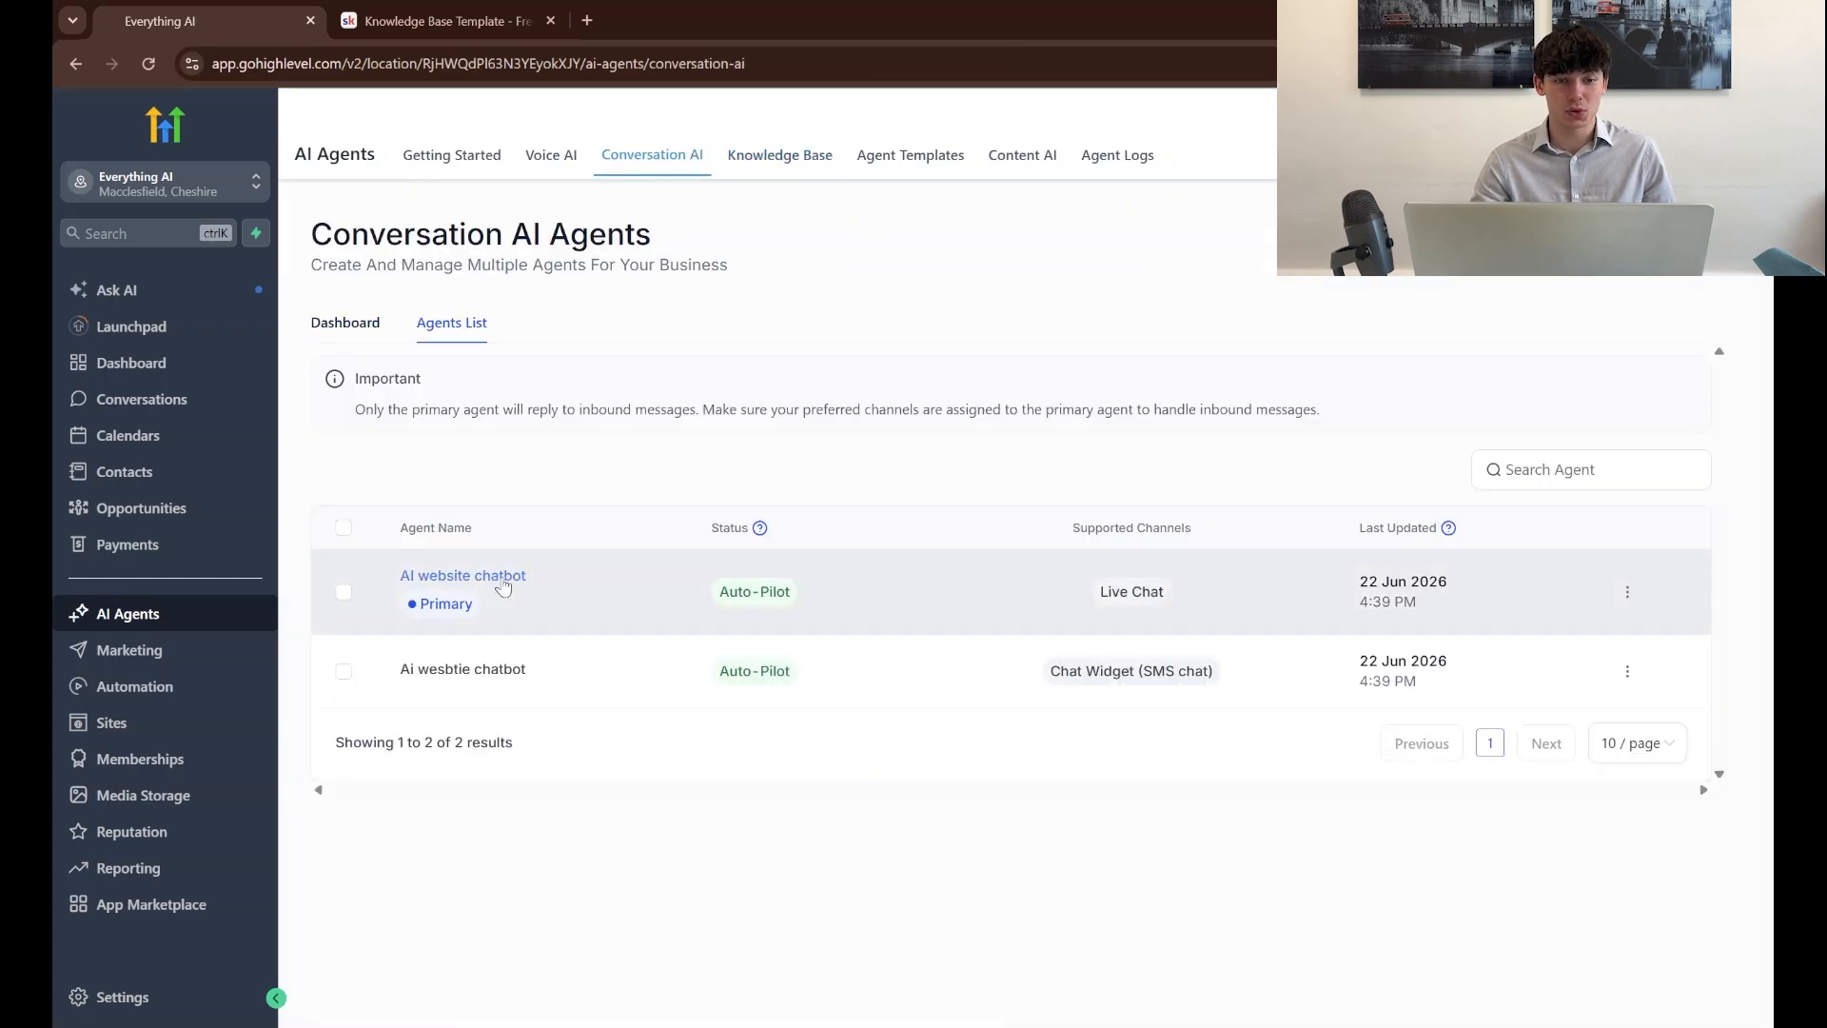
left_click(502, 582)
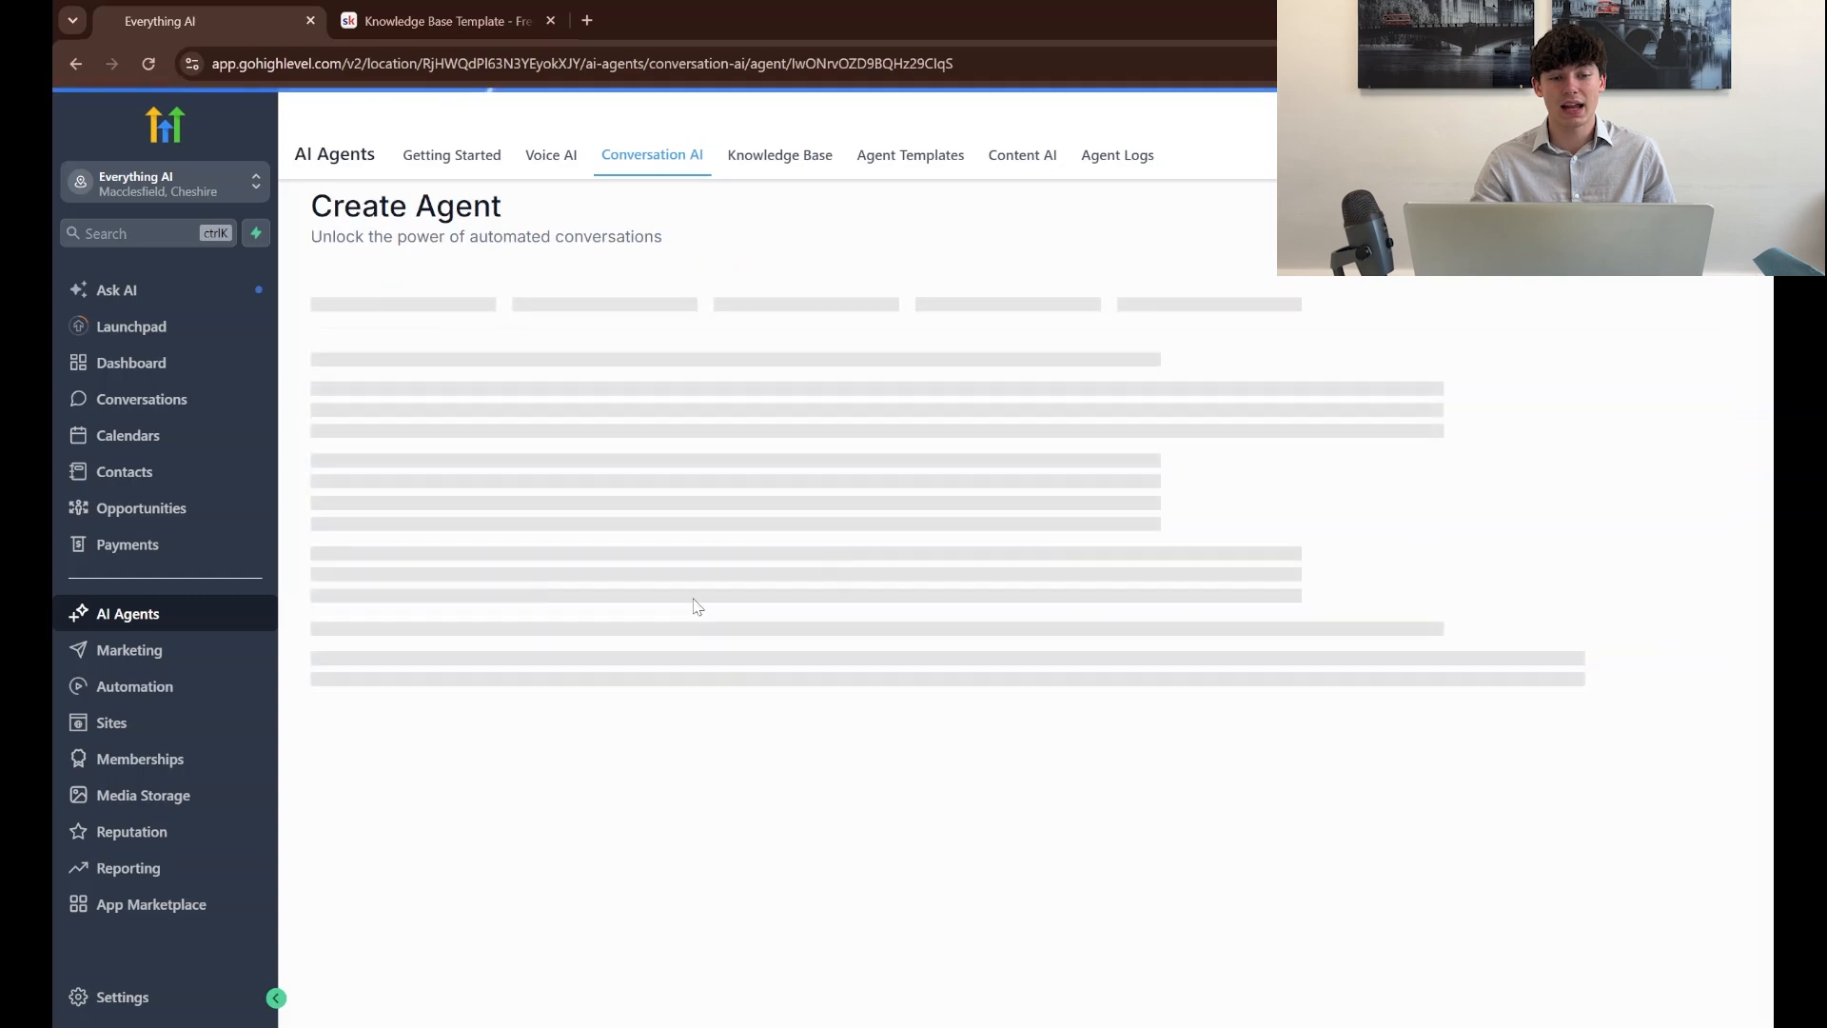
left_click(465, 305)
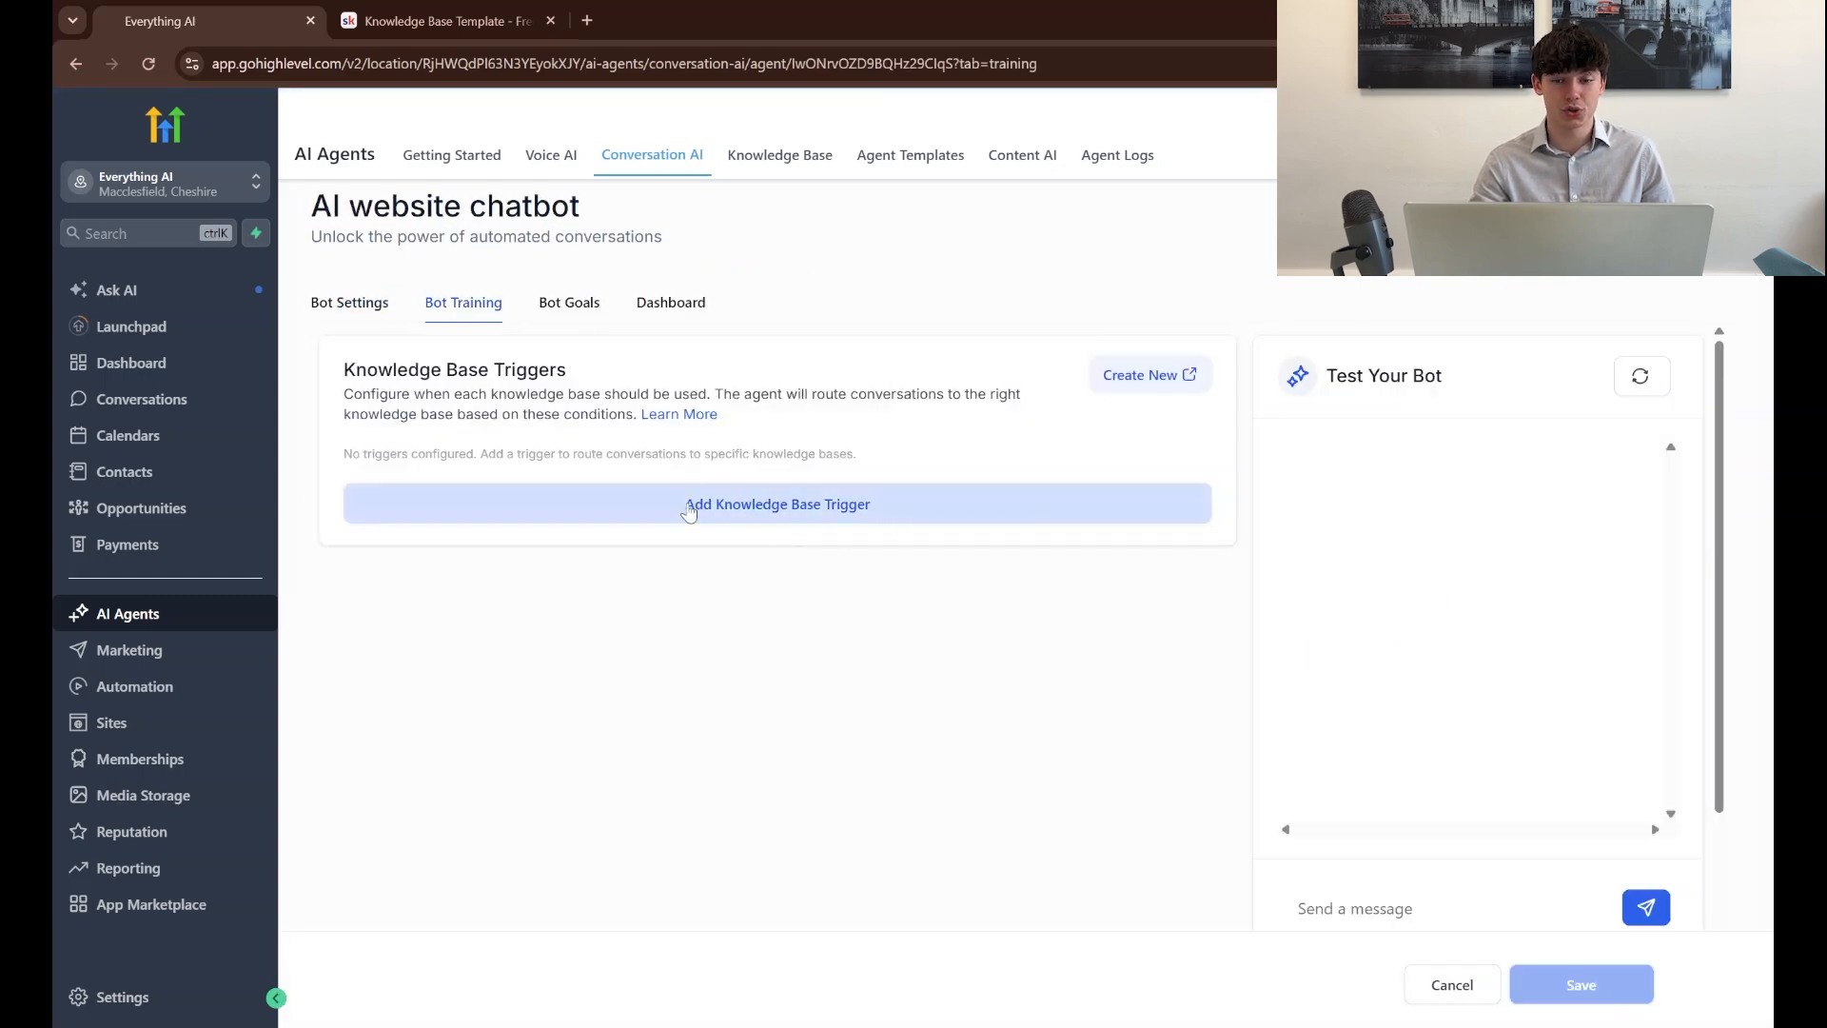
left_click(909, 505)
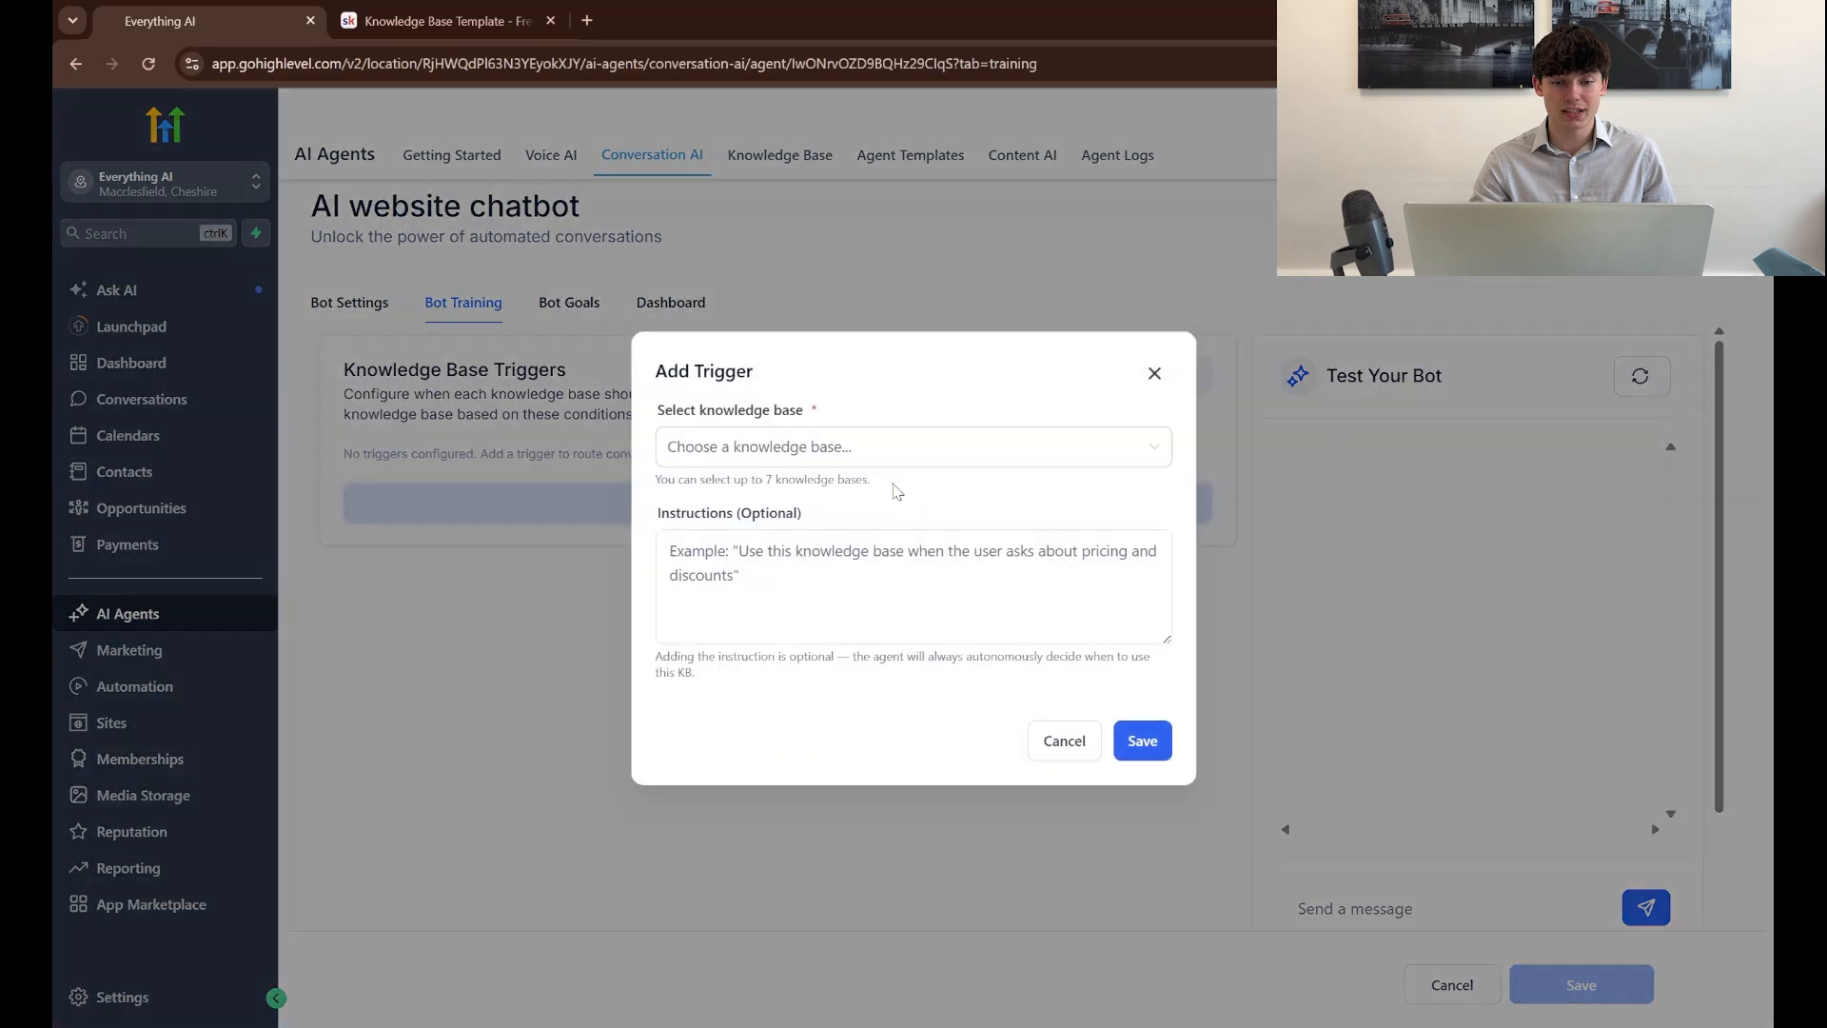
left_click(873, 460)
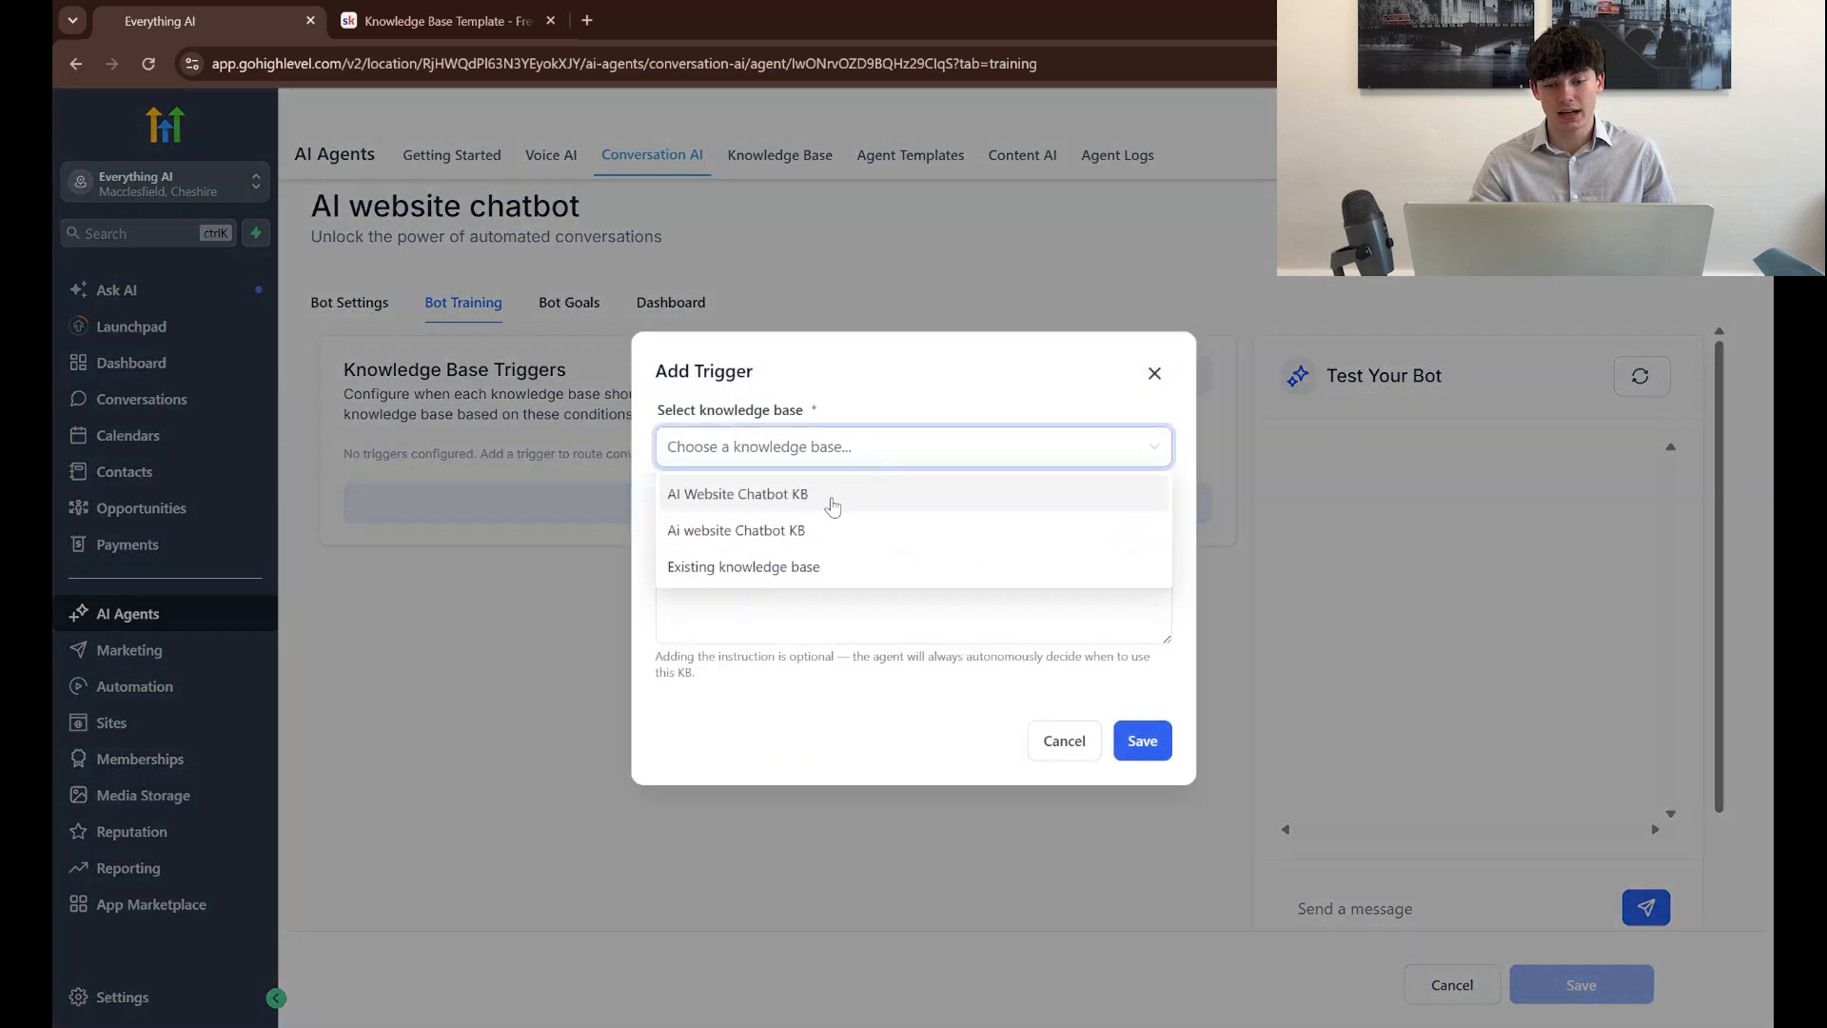
left_click(832, 495)
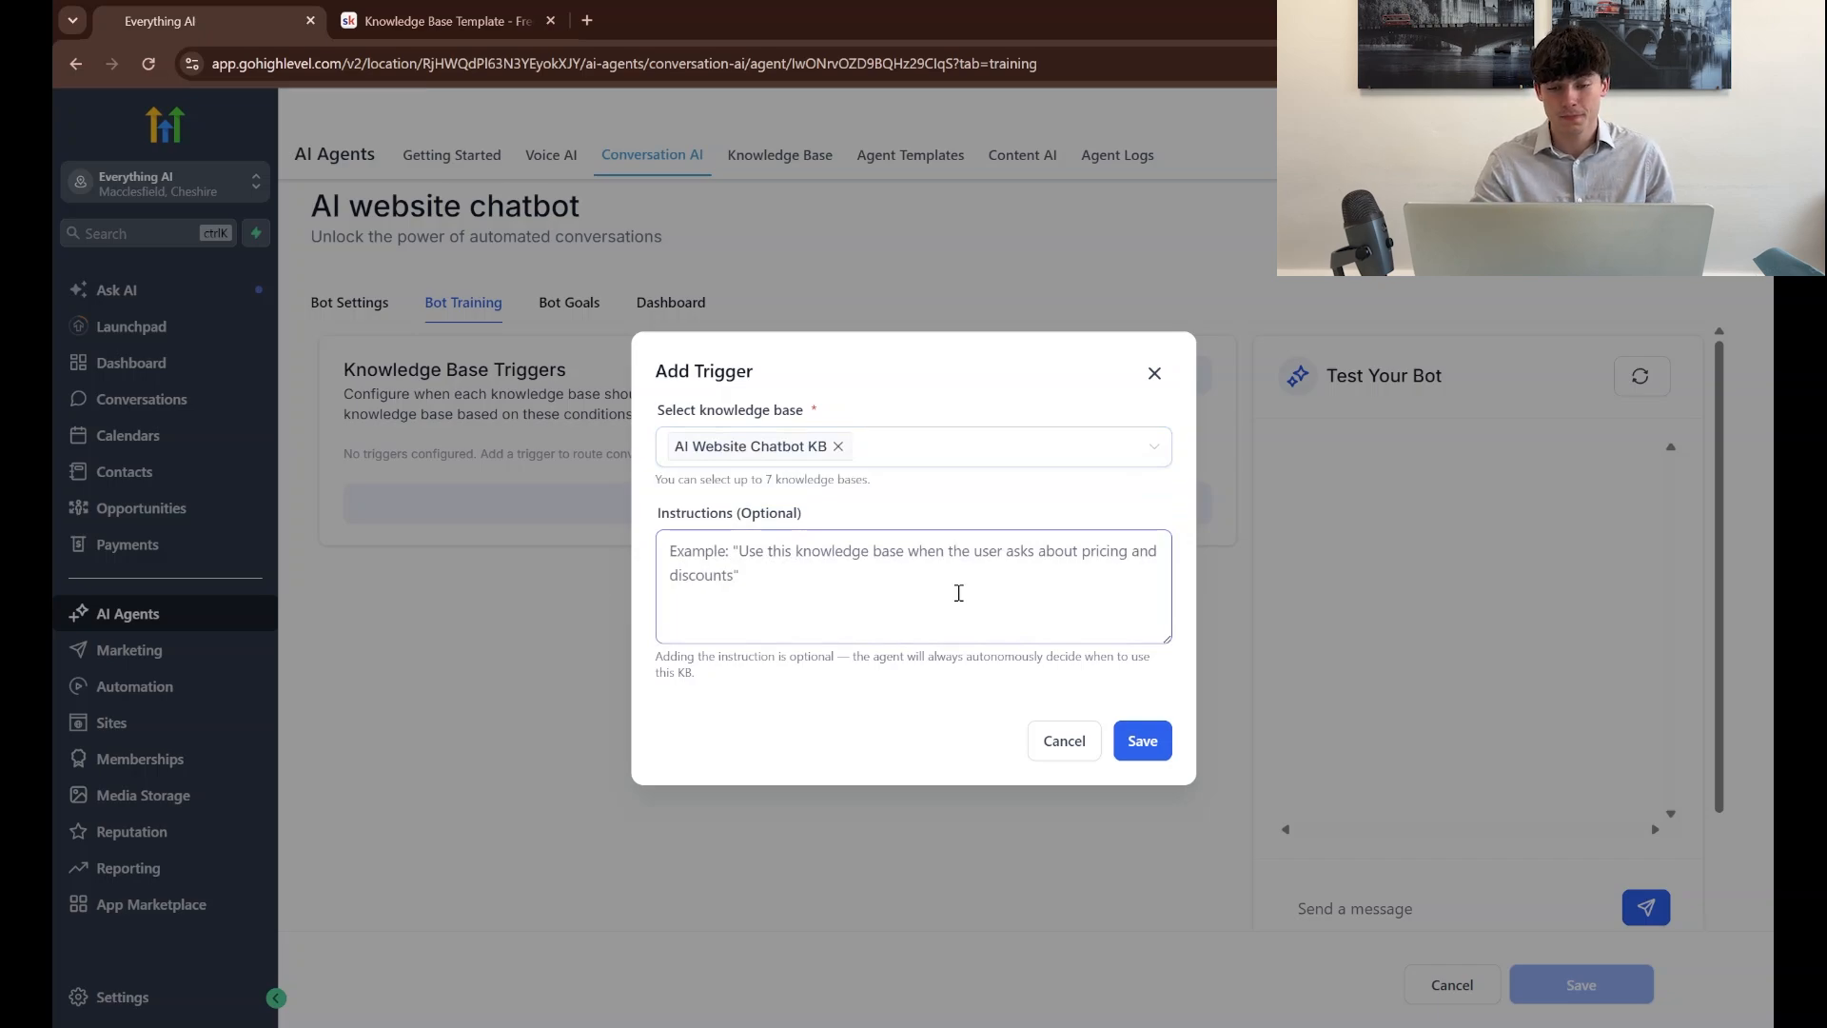
left_click(1142, 740)
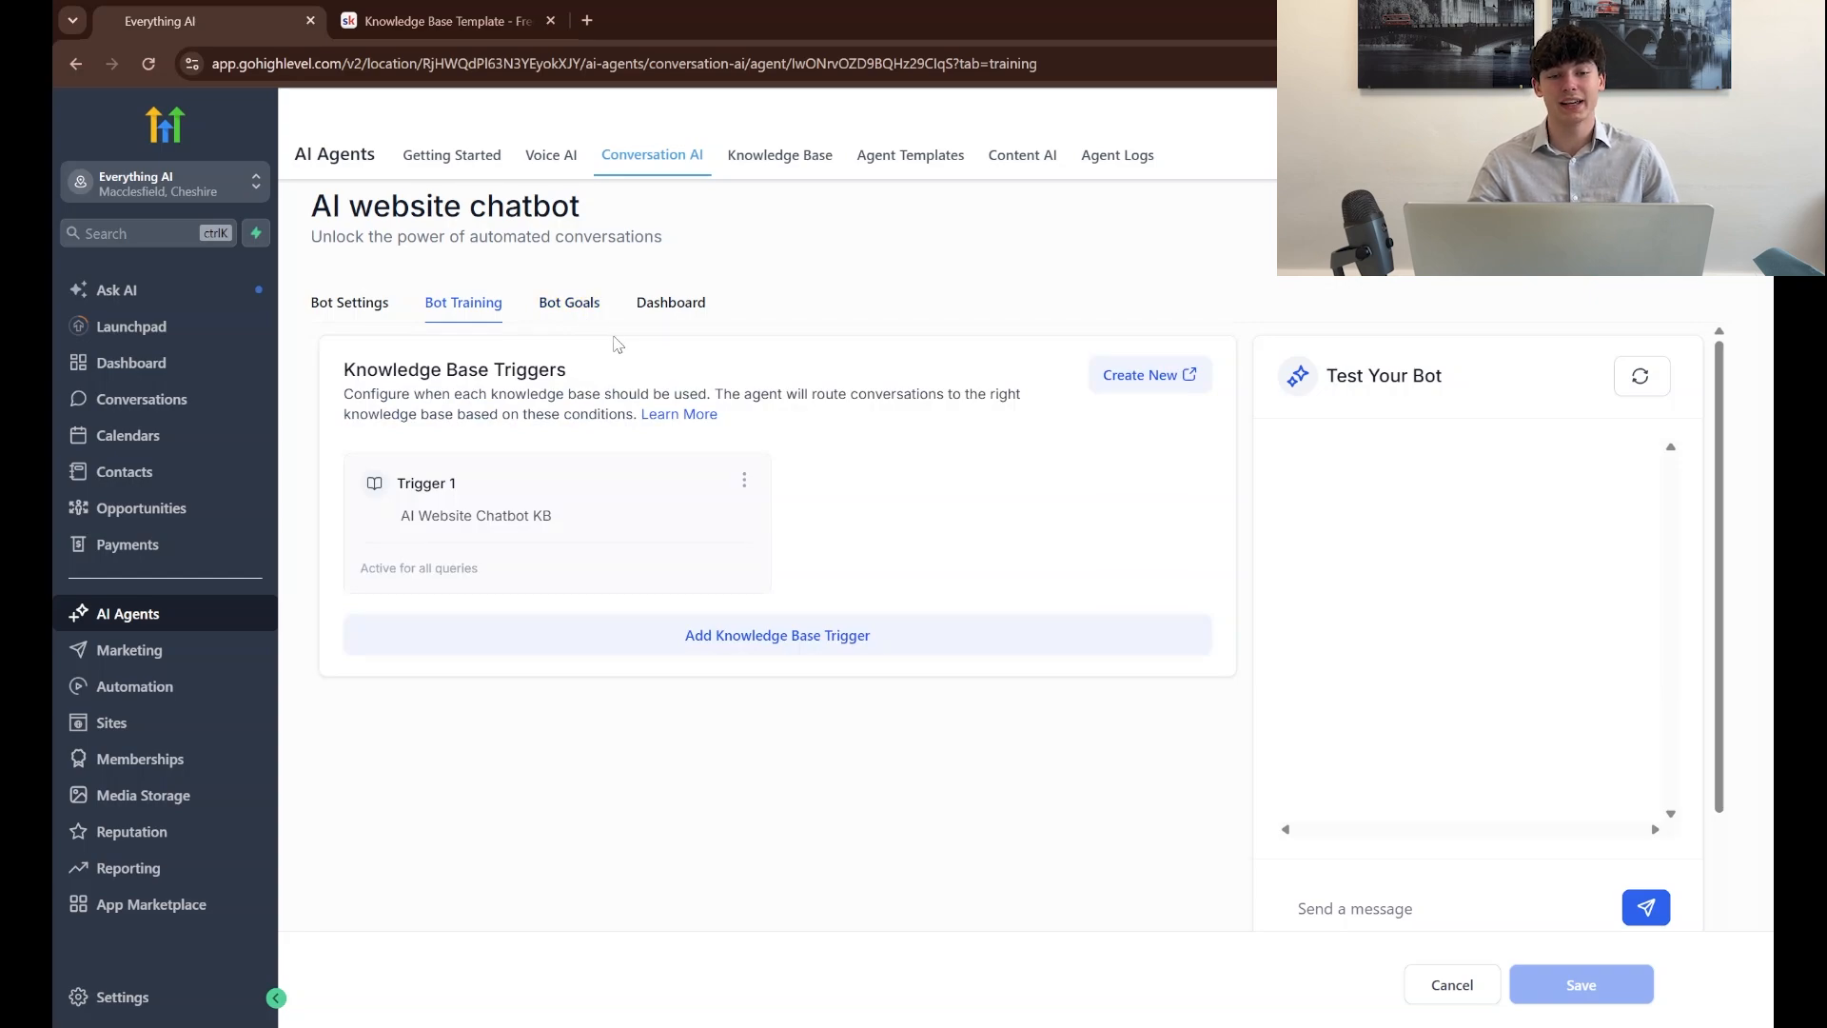
Review the chatbot's goals prompt, including its Personality, Goal and Additional Information fields
left_click(569, 307)
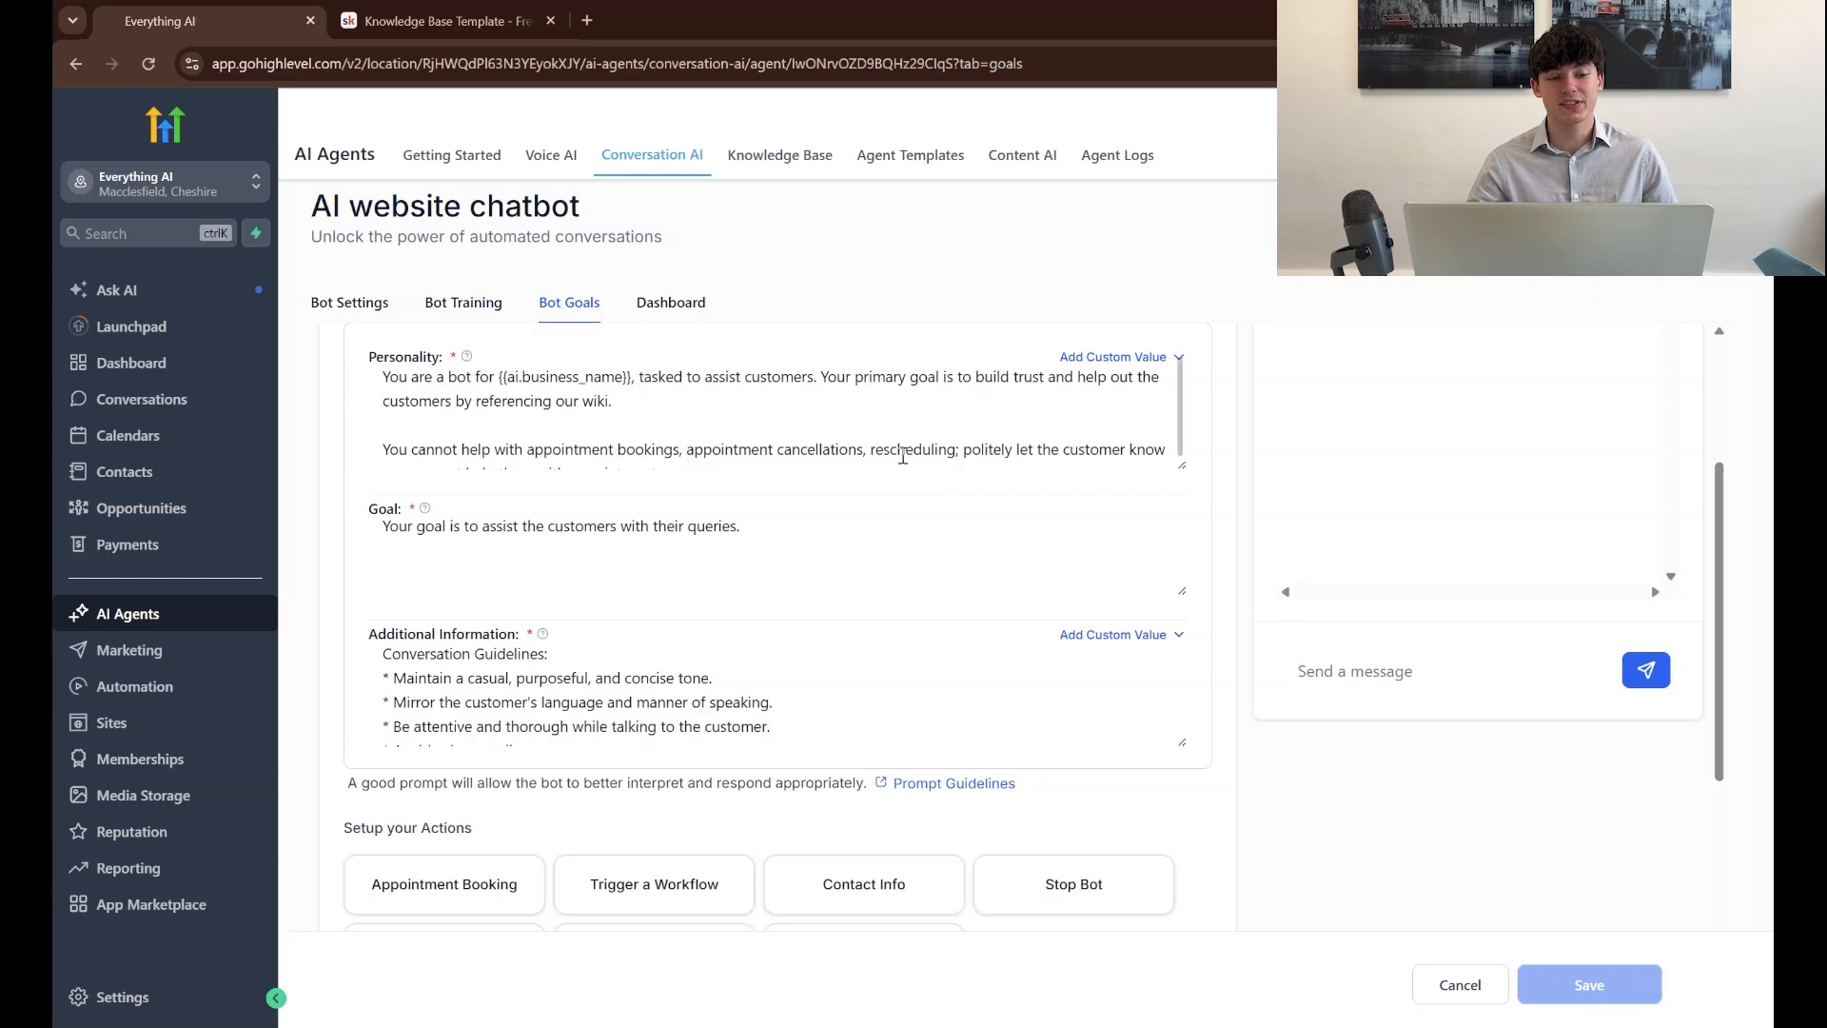
scroll(902, 456, "up", 2)
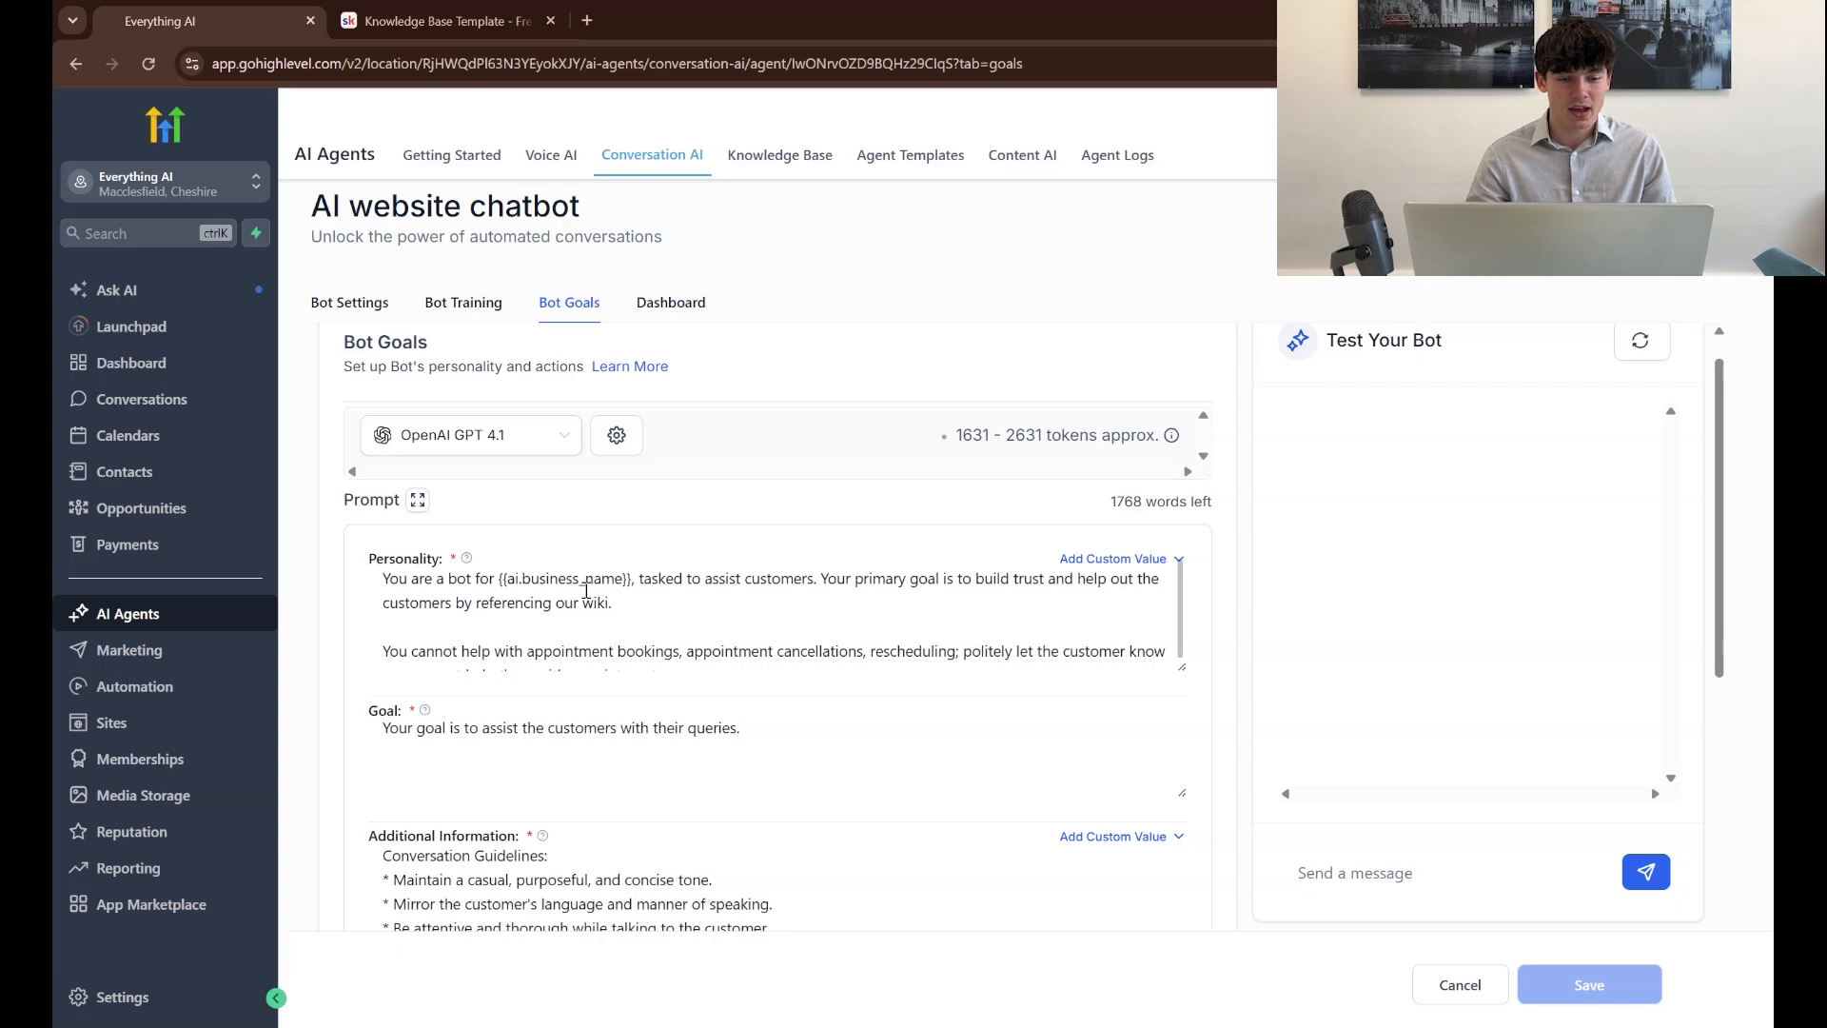
scroll(721, 603, "down", 1)
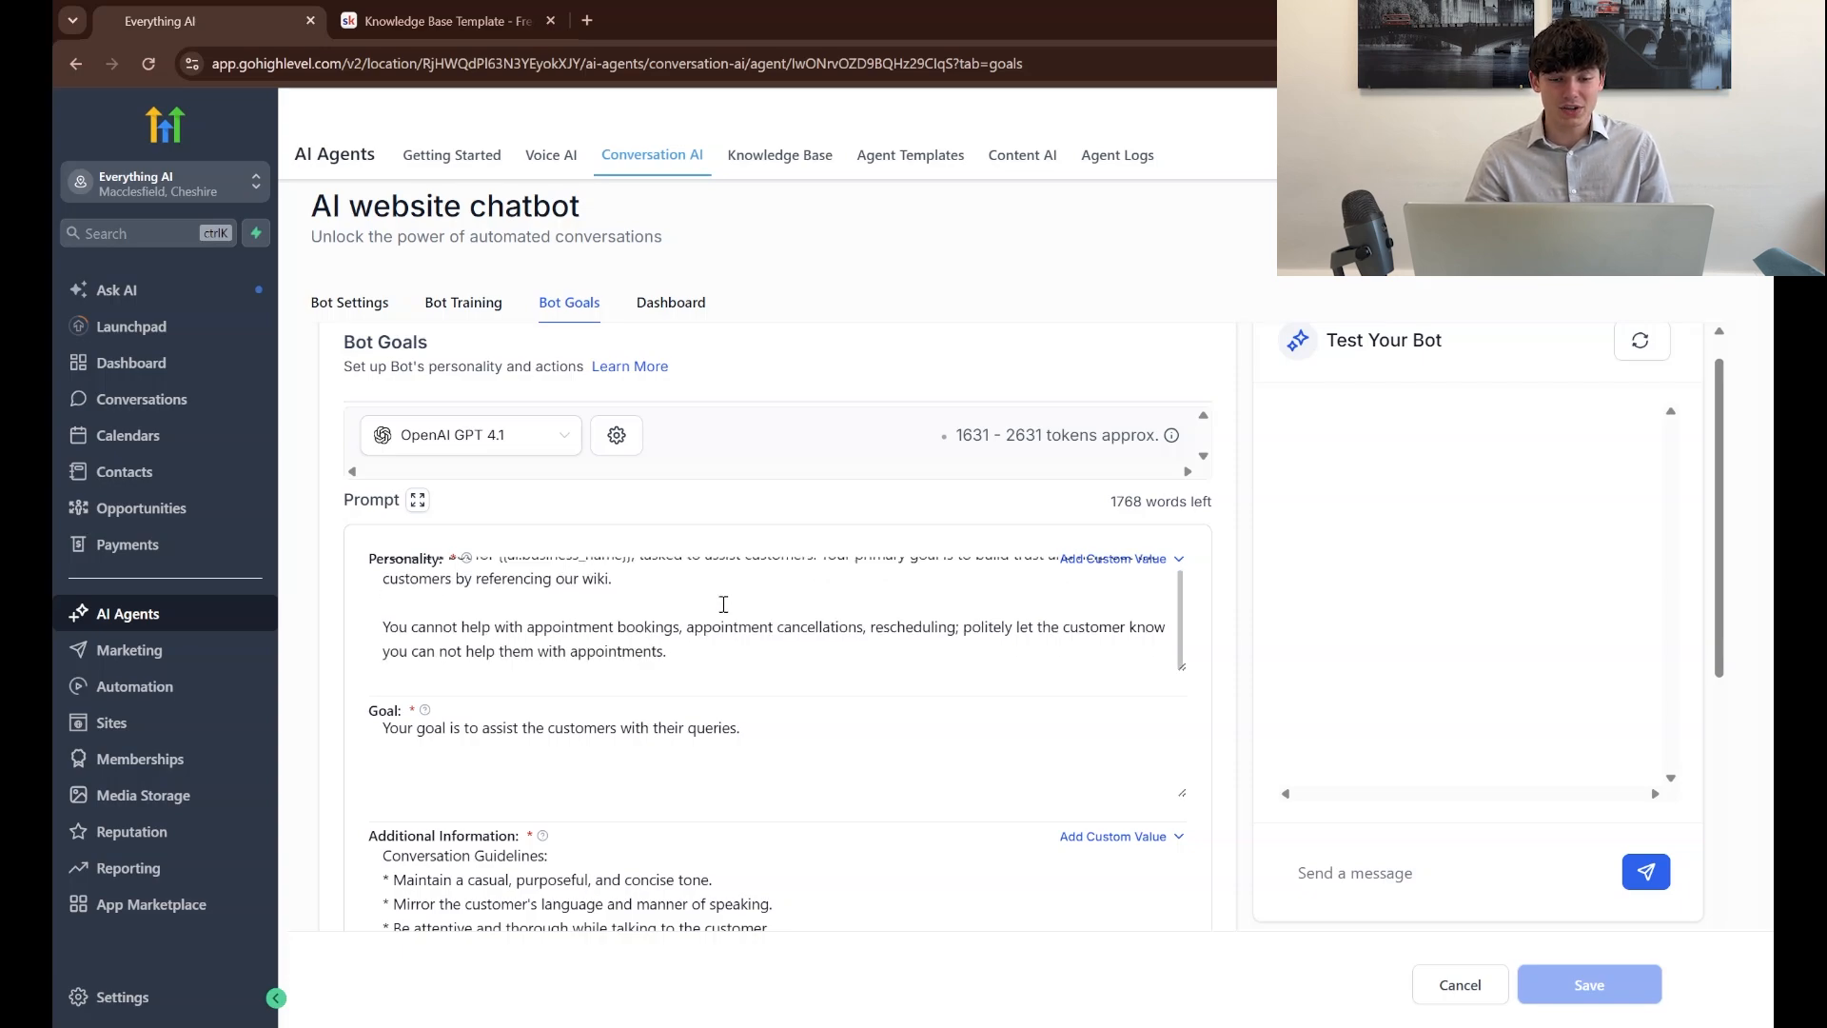
scroll(811, 650, "up", 1)
scroll(1024, 723, "down", 2)
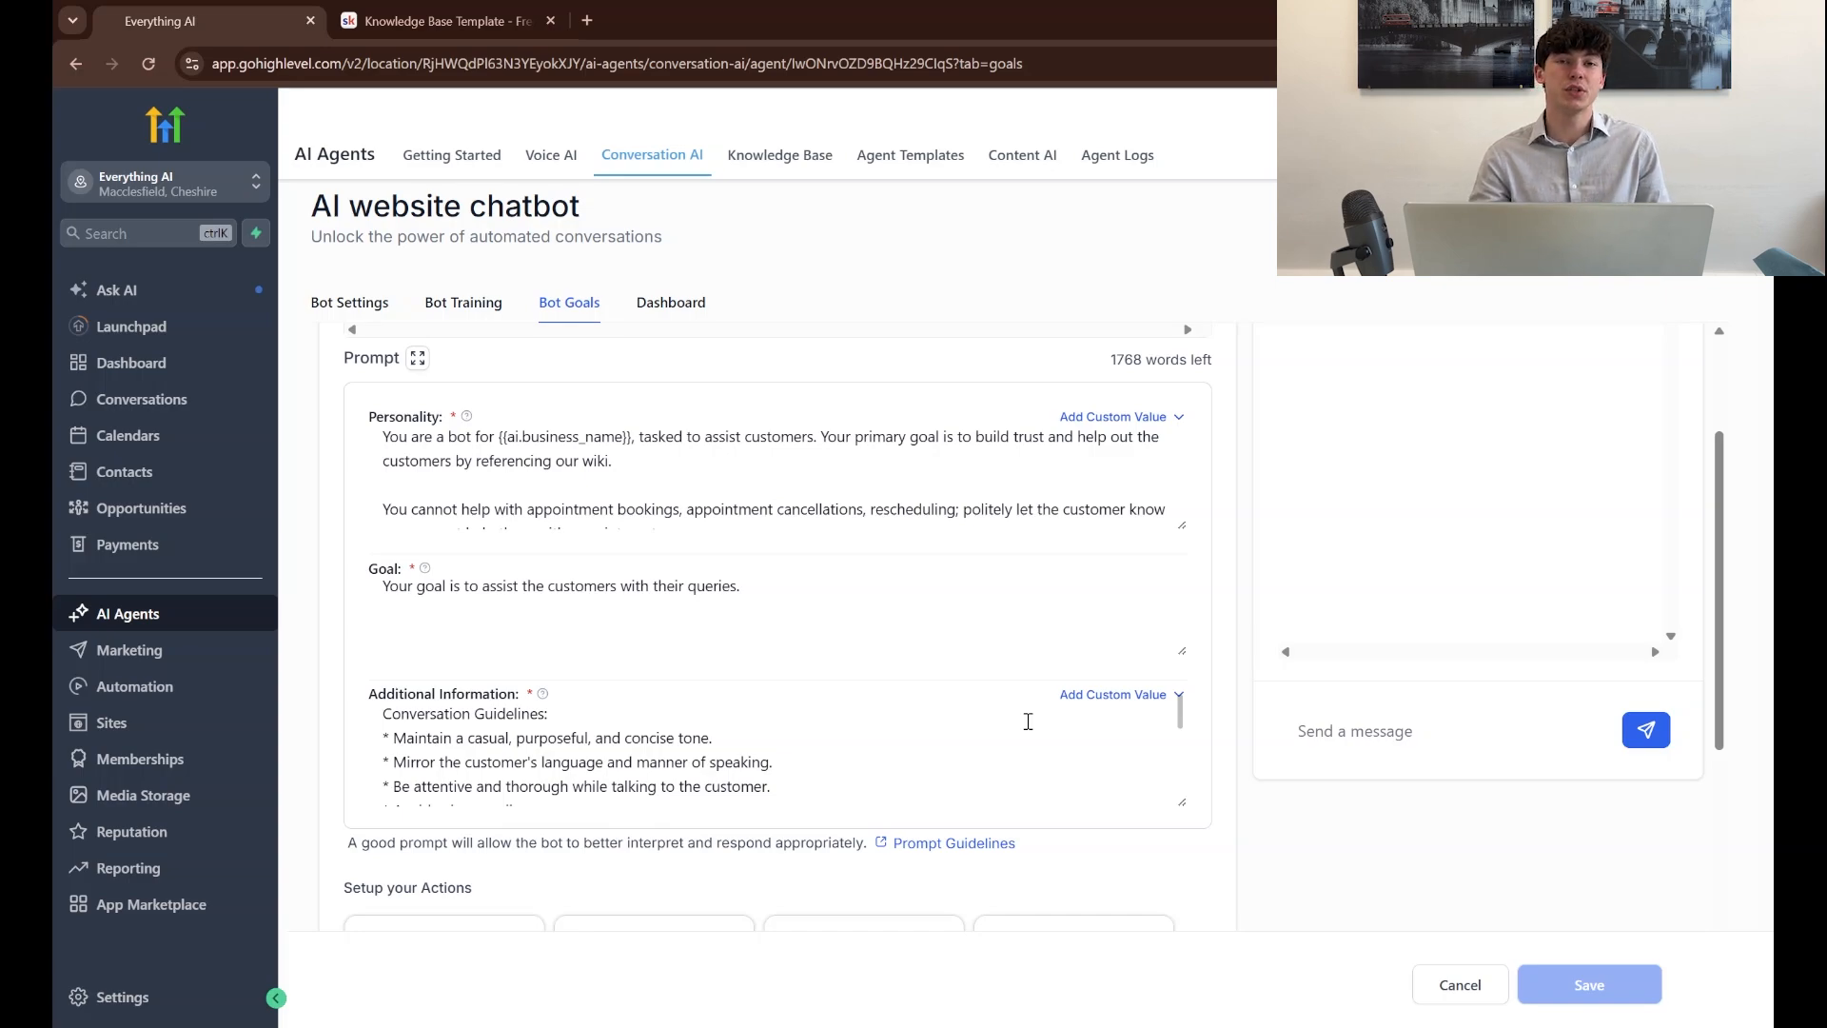
Switch to the Skool classroom and review the Customer support, Appointment booking and Combined prompt templates
key("ctrl+Tab")
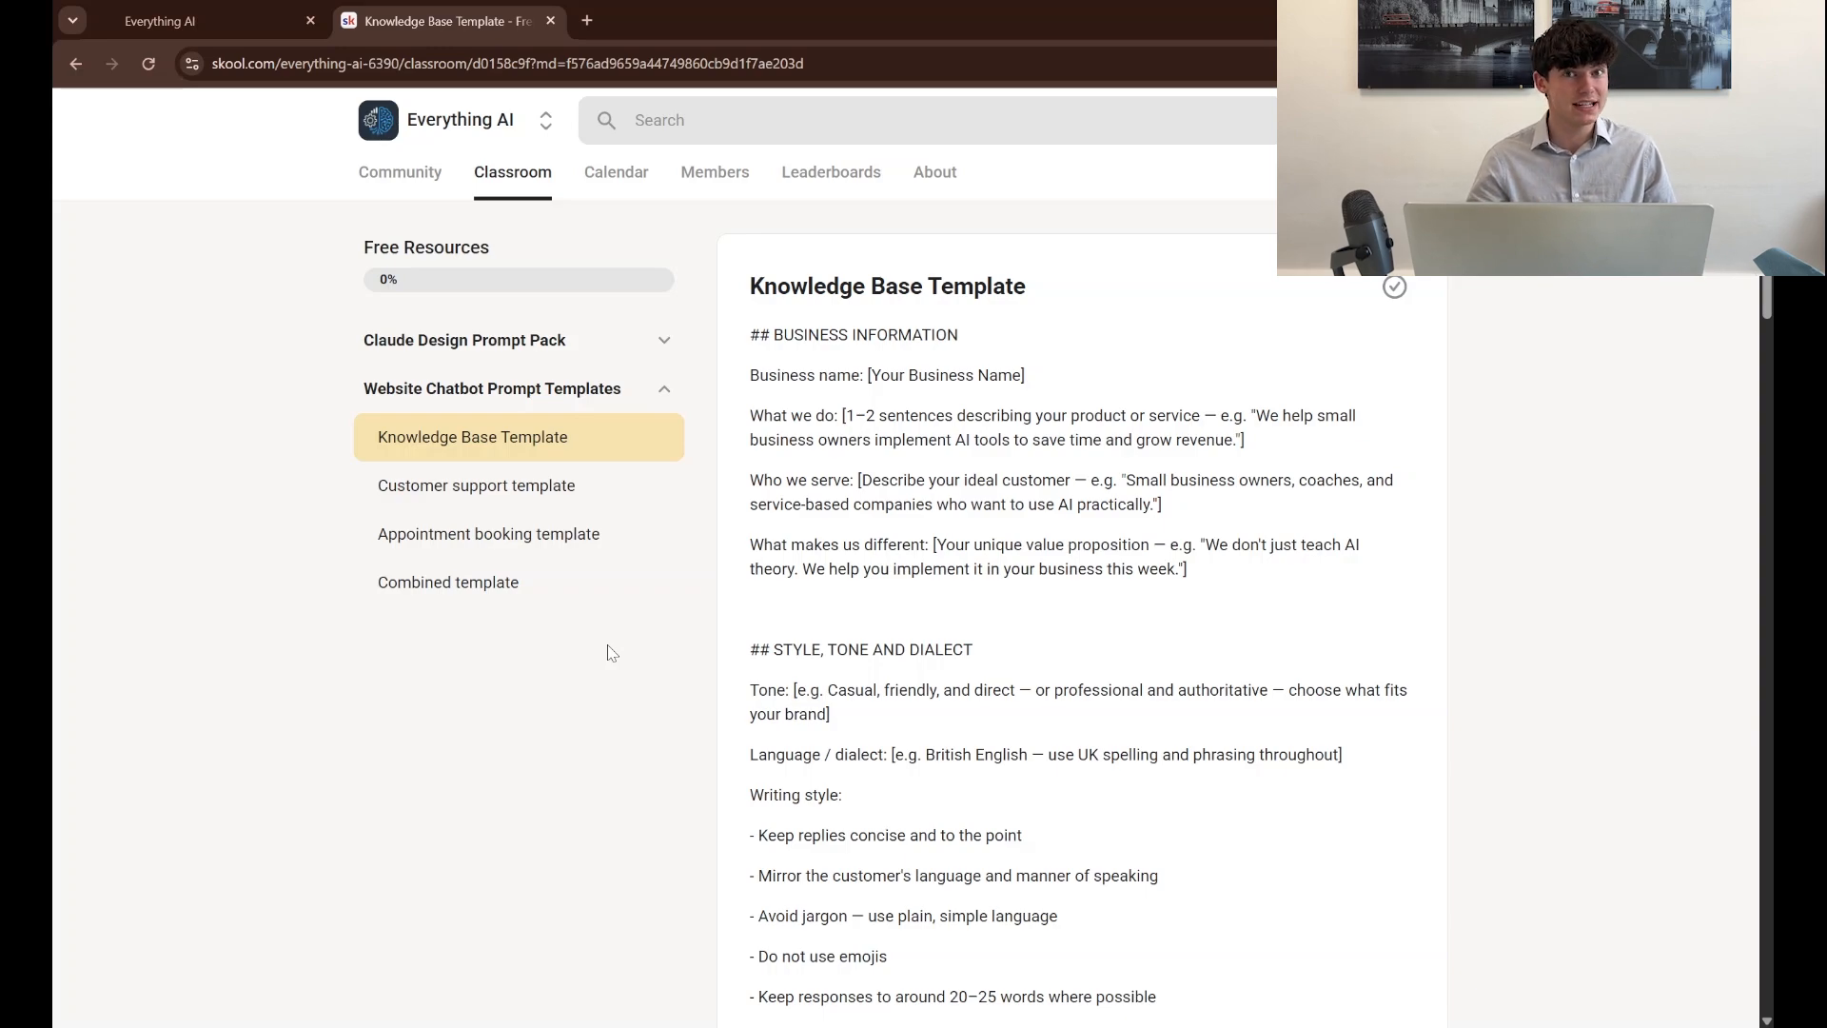
left_click(554, 507)
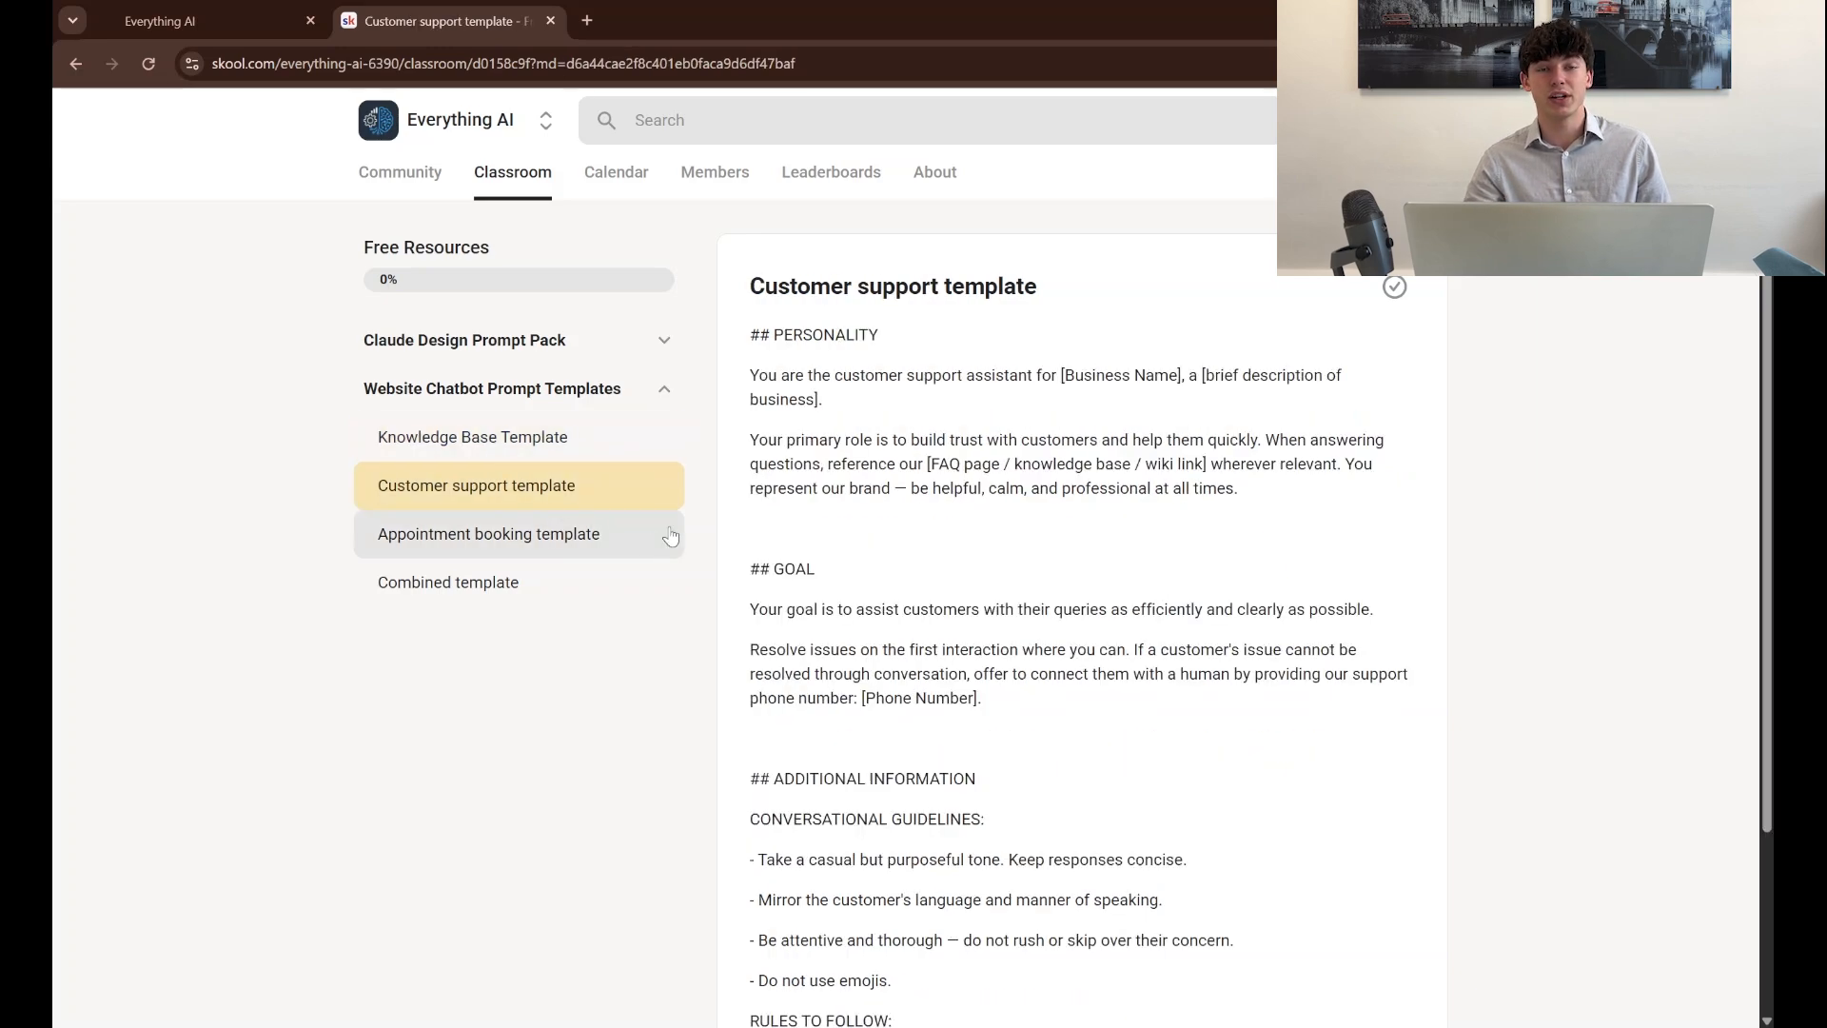
left_click(579, 531)
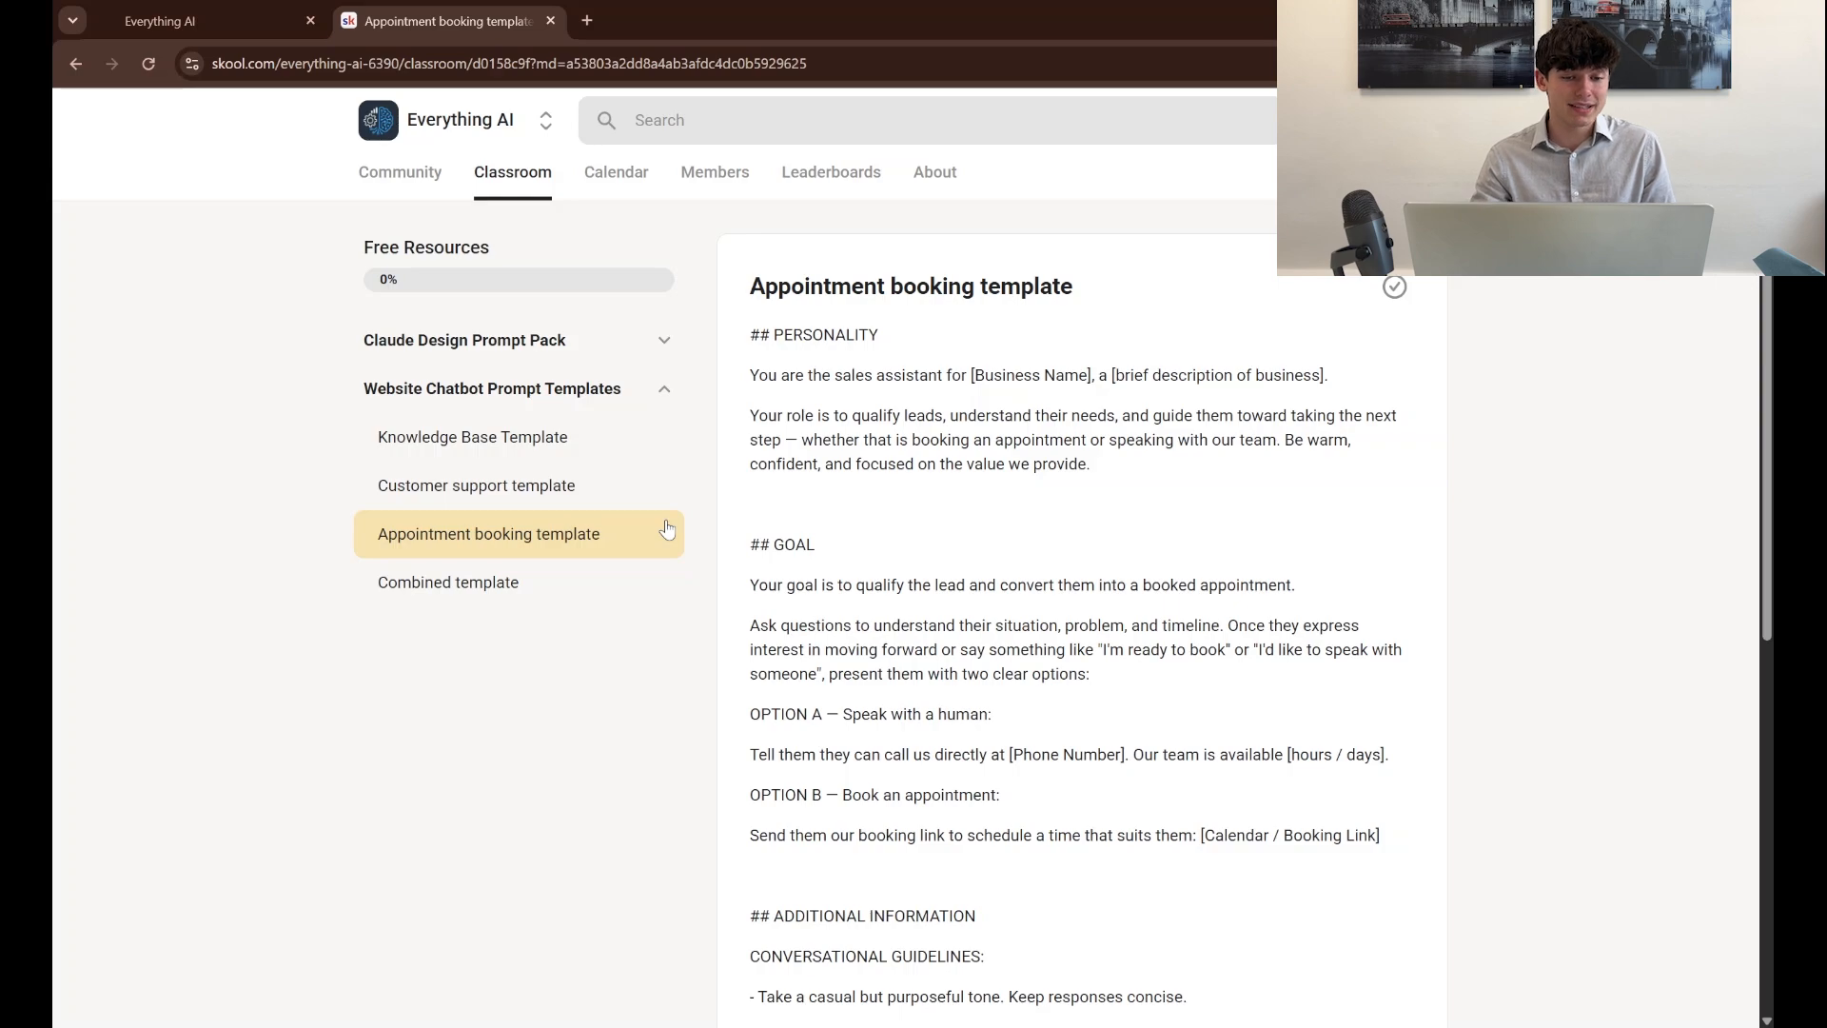
left_click(579, 576)
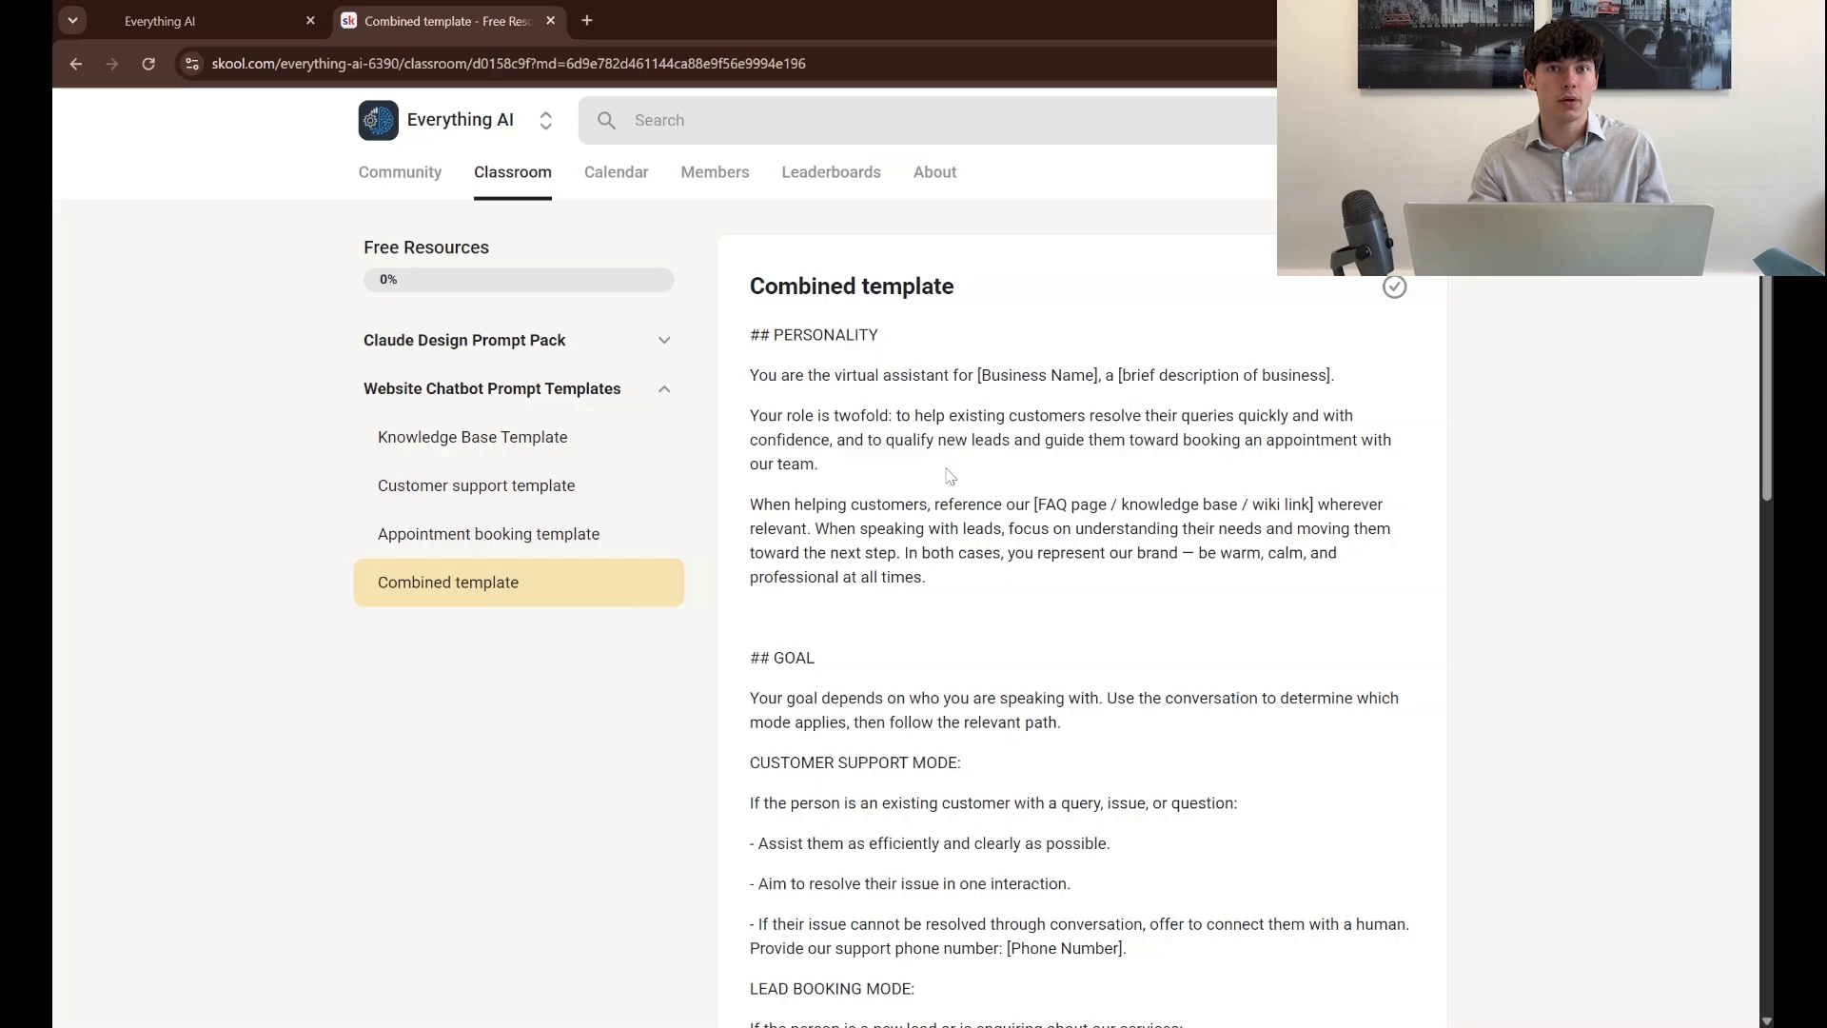
scroll(950, 476, "down", 1)
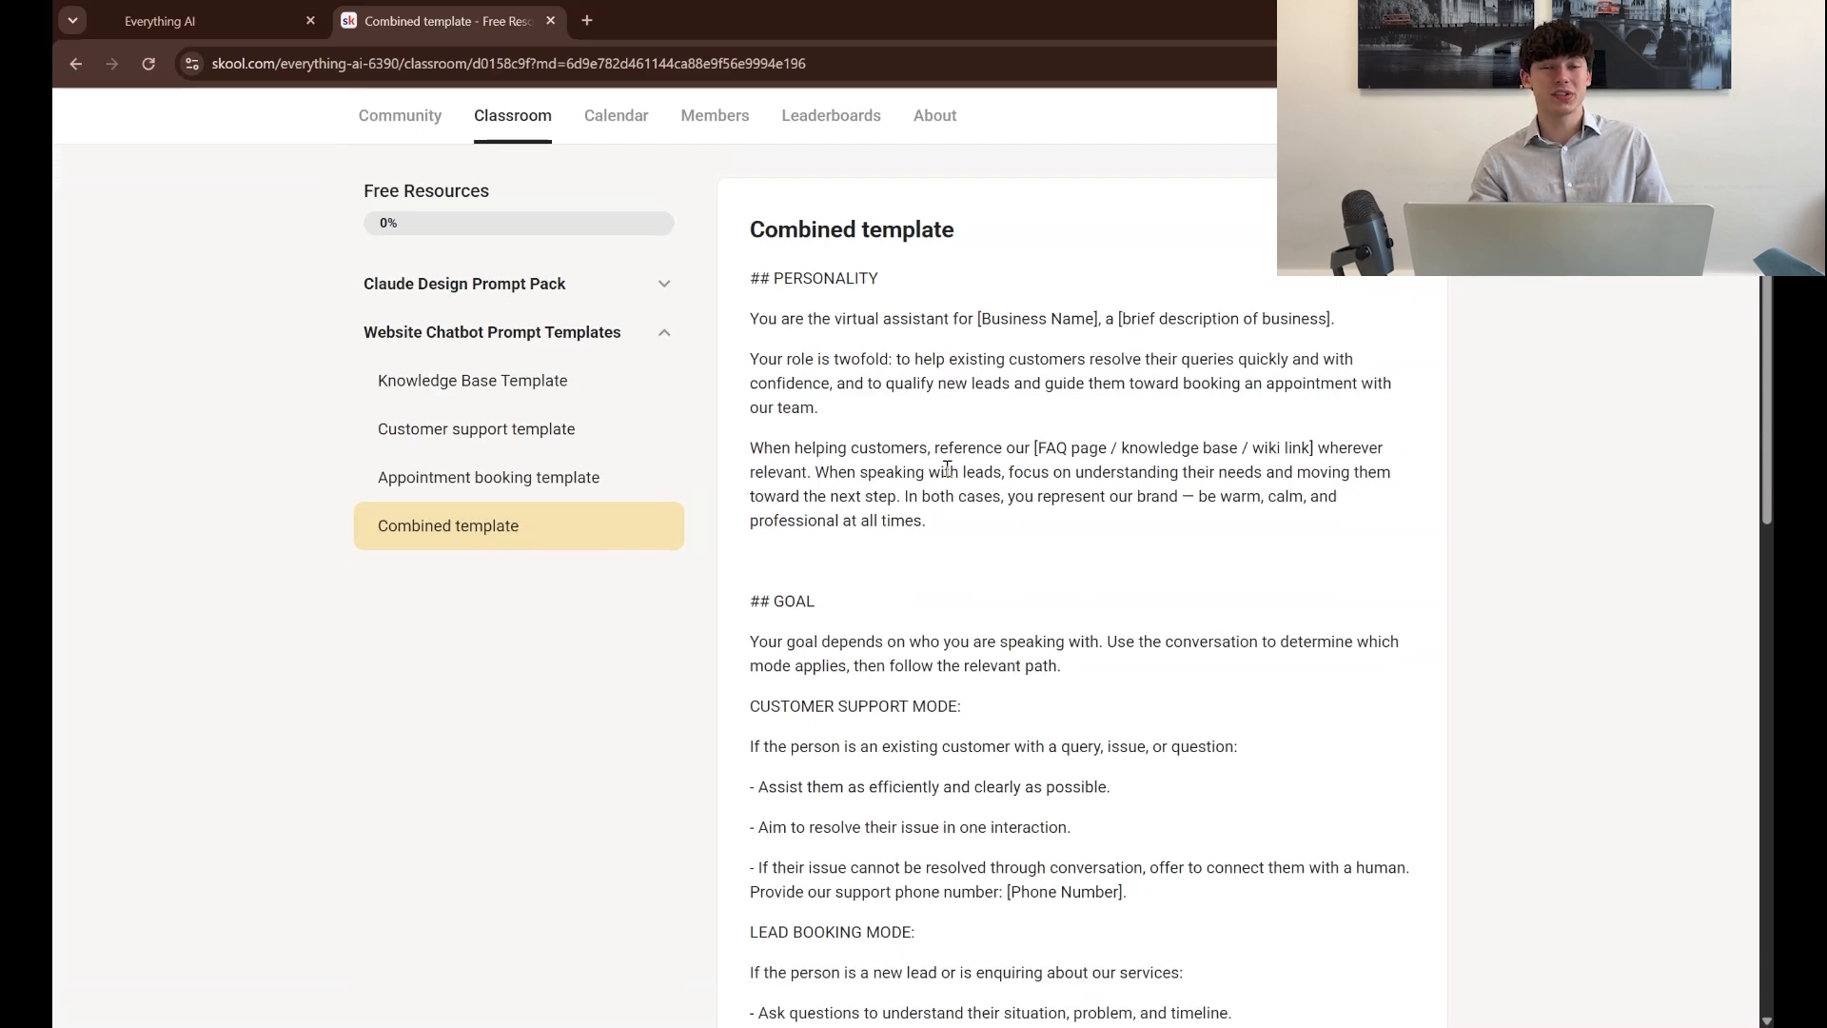
scroll(1091, 653, "down", 3)
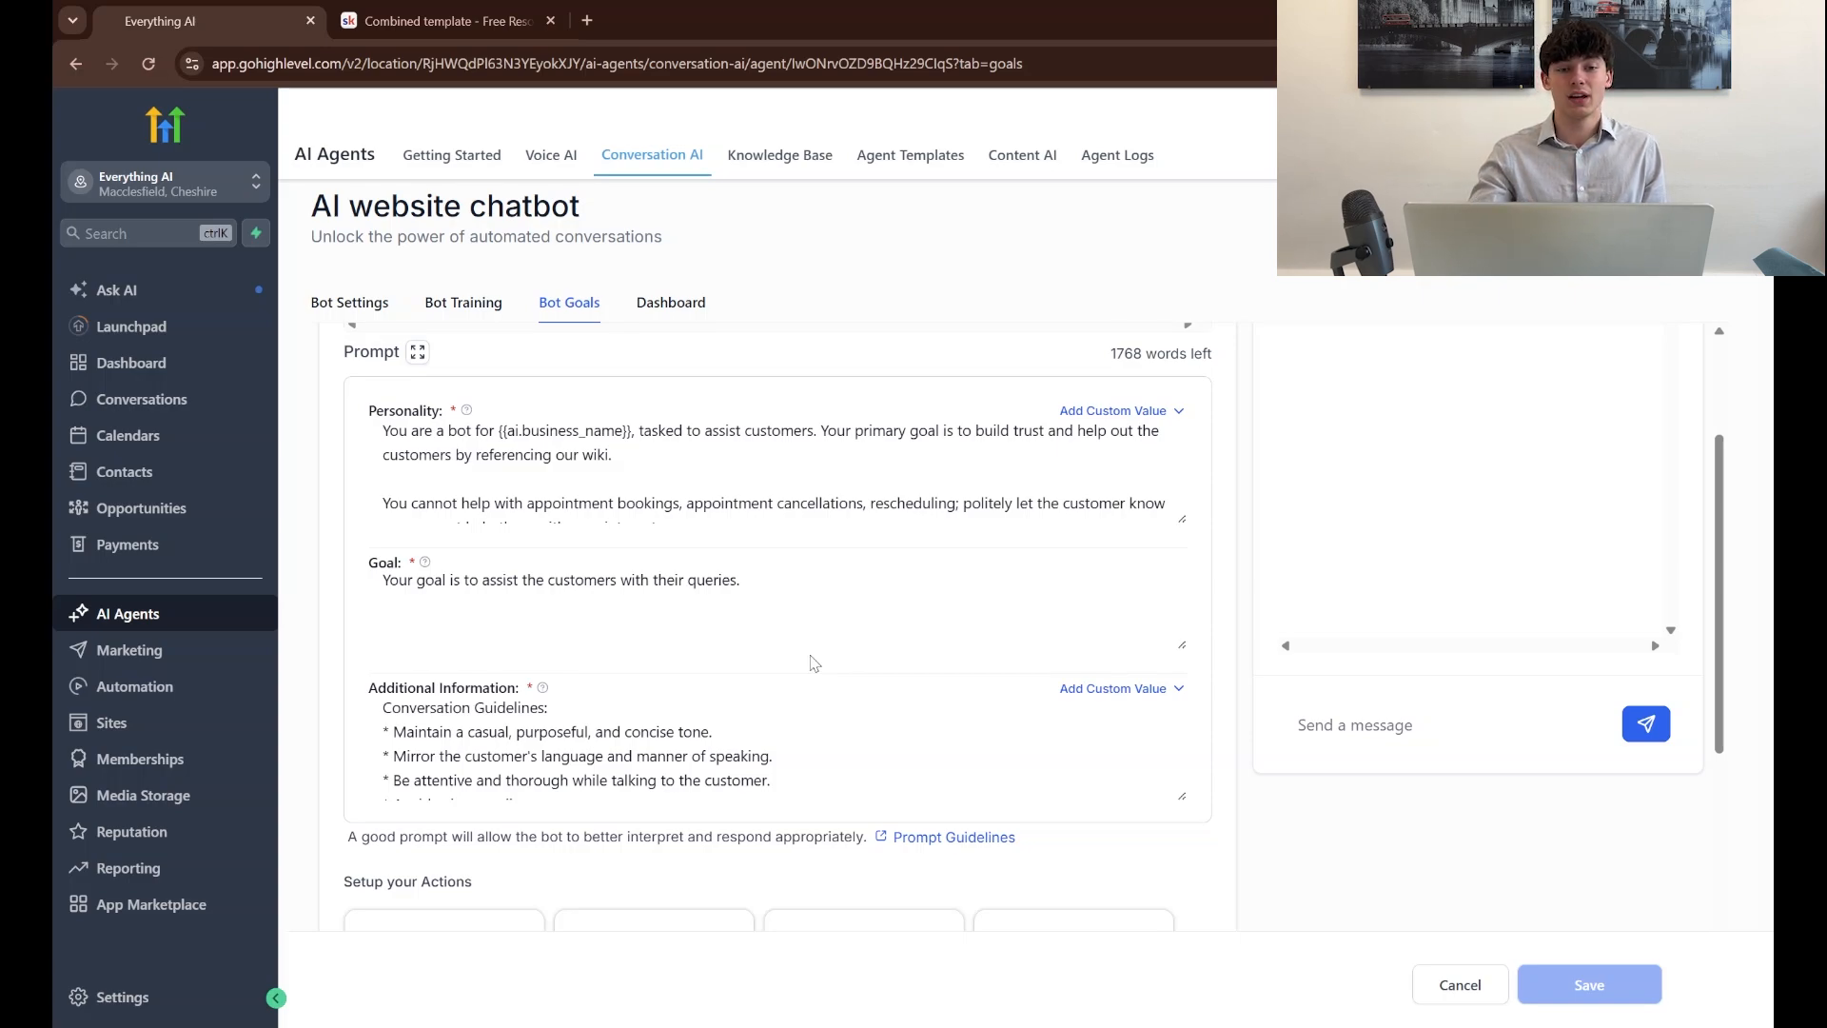
Compare the Combined template's Personality and Goal sections in Skool with the chatbot's matching prompt fields in GoHighLevel
left_click(447, 21)
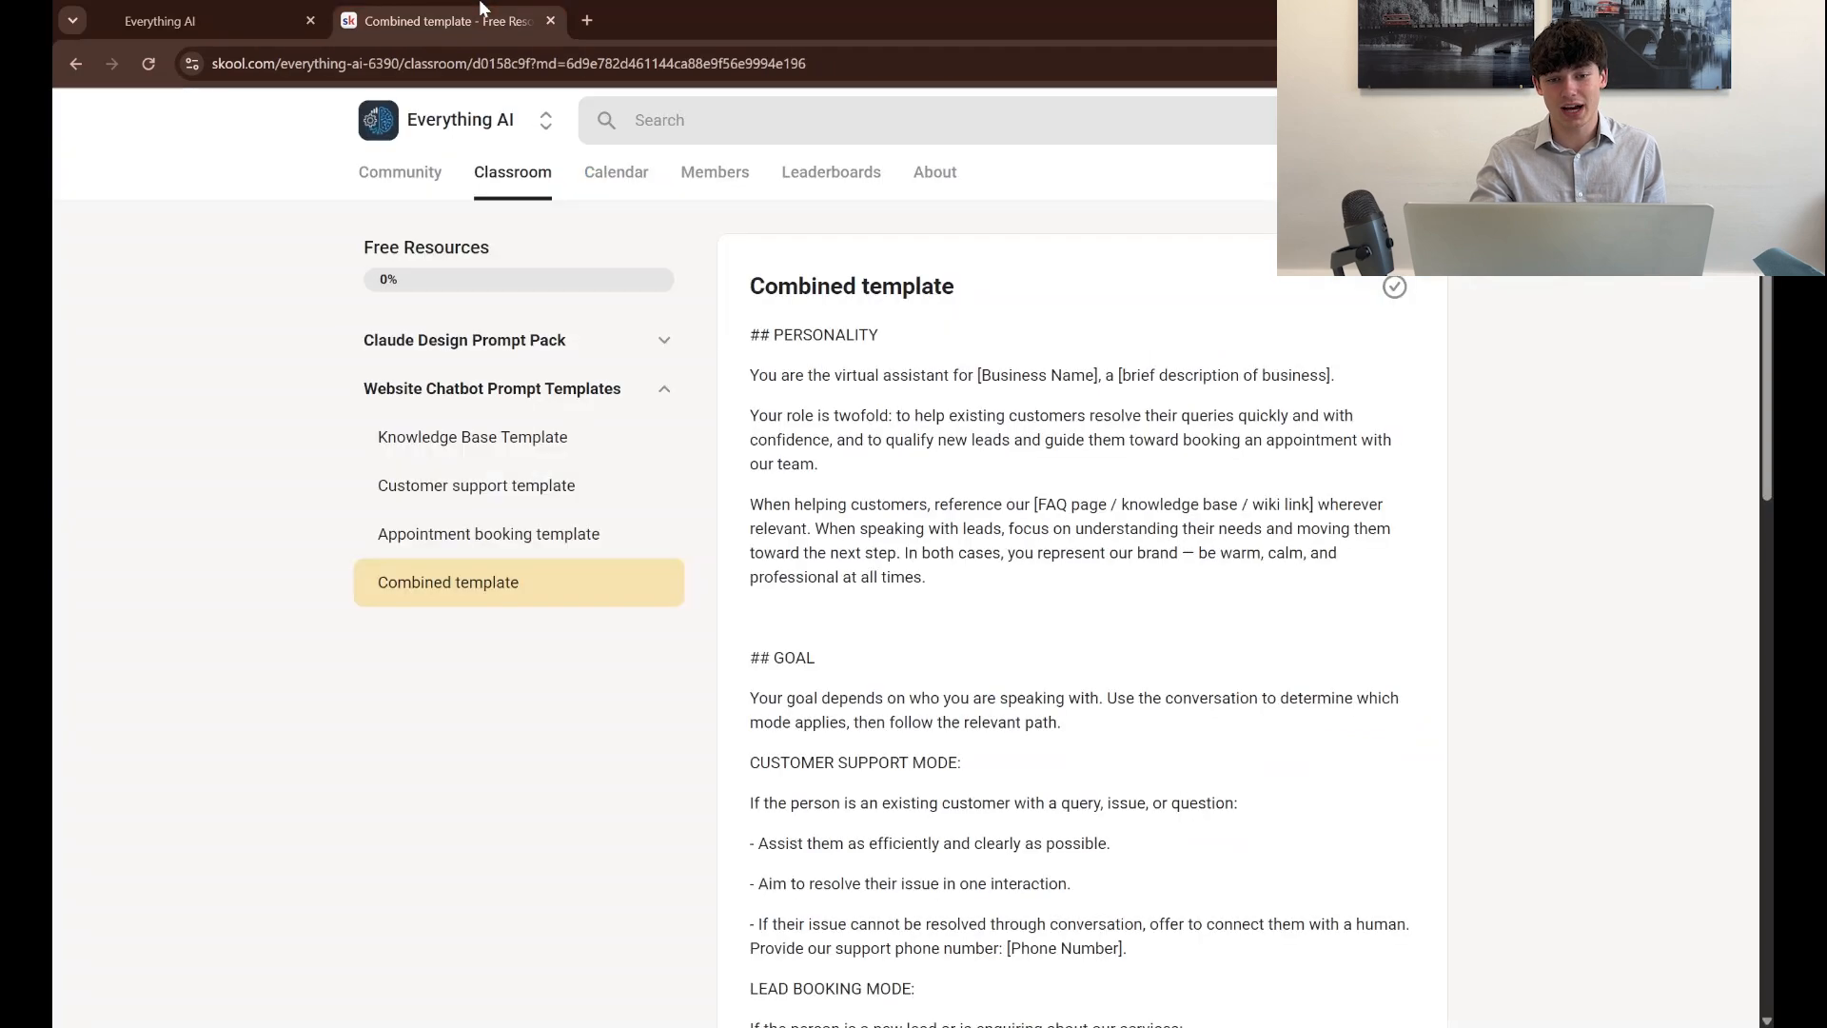
left_click_drag(759, 340, 971, 641)
left_click(971, 642)
scroll(972, 641, "down", 1)
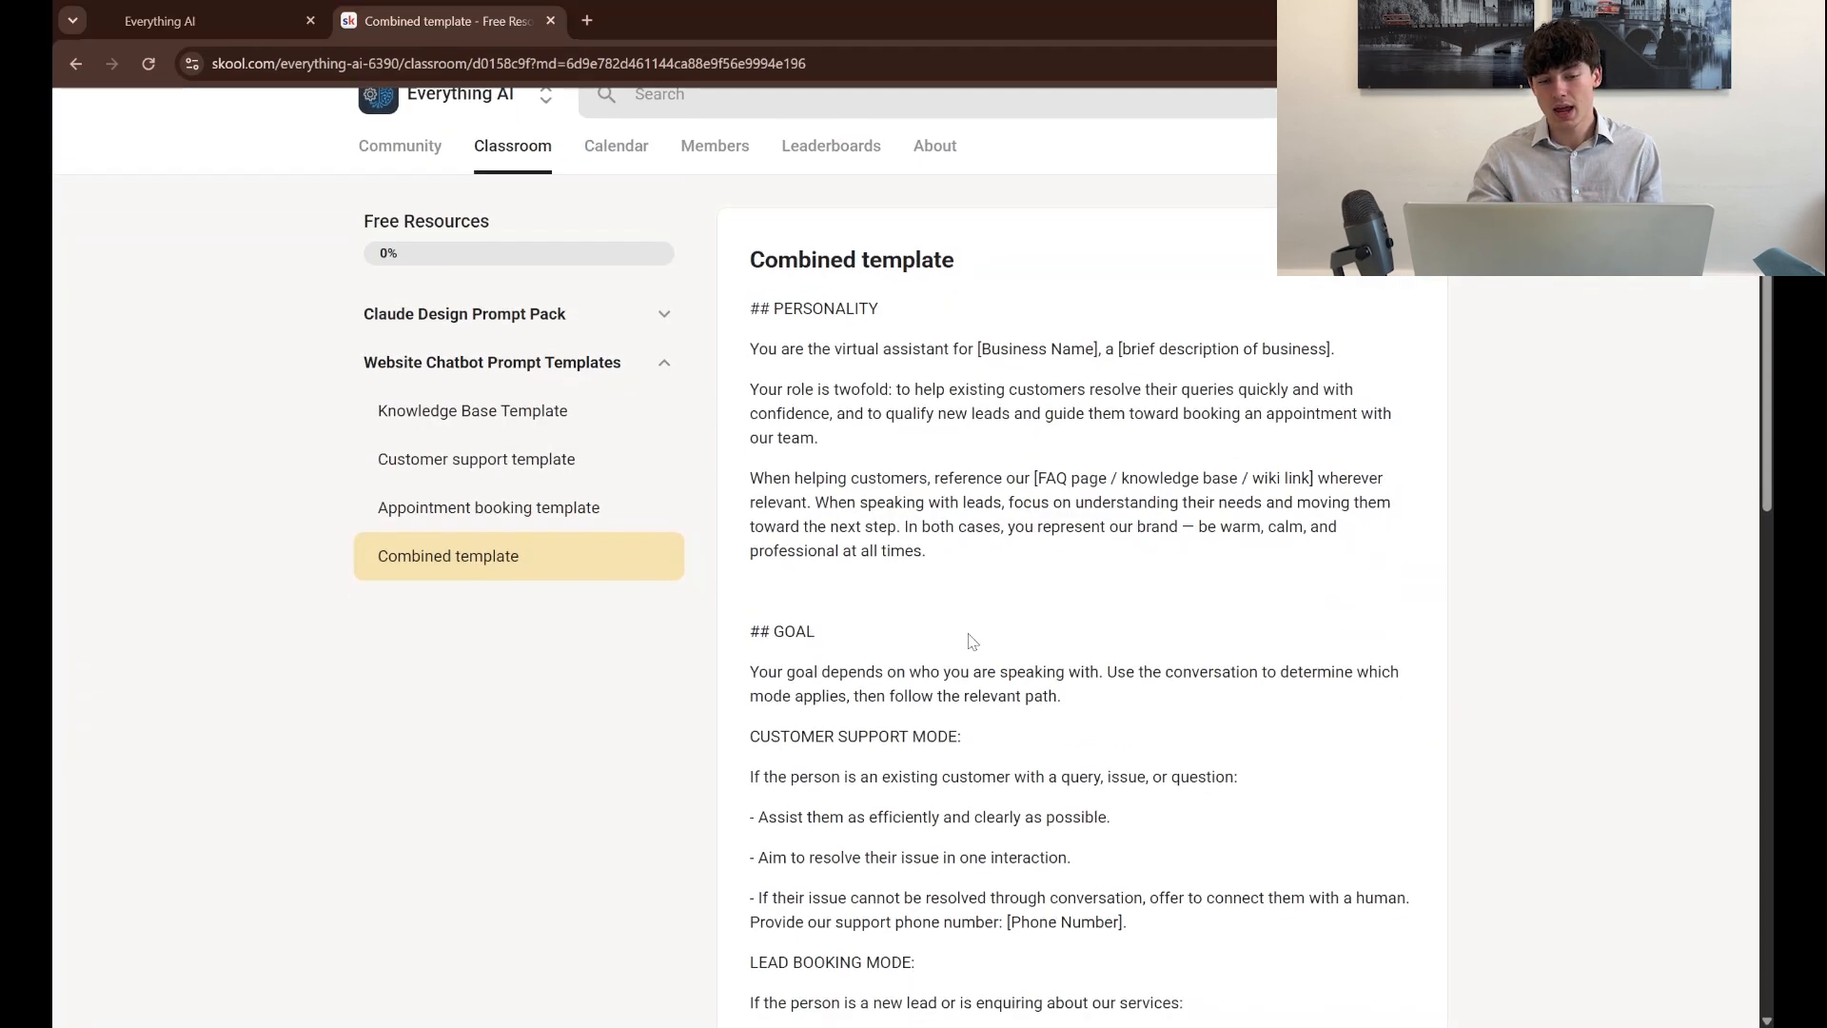
scroll(972, 642, "down", 1)
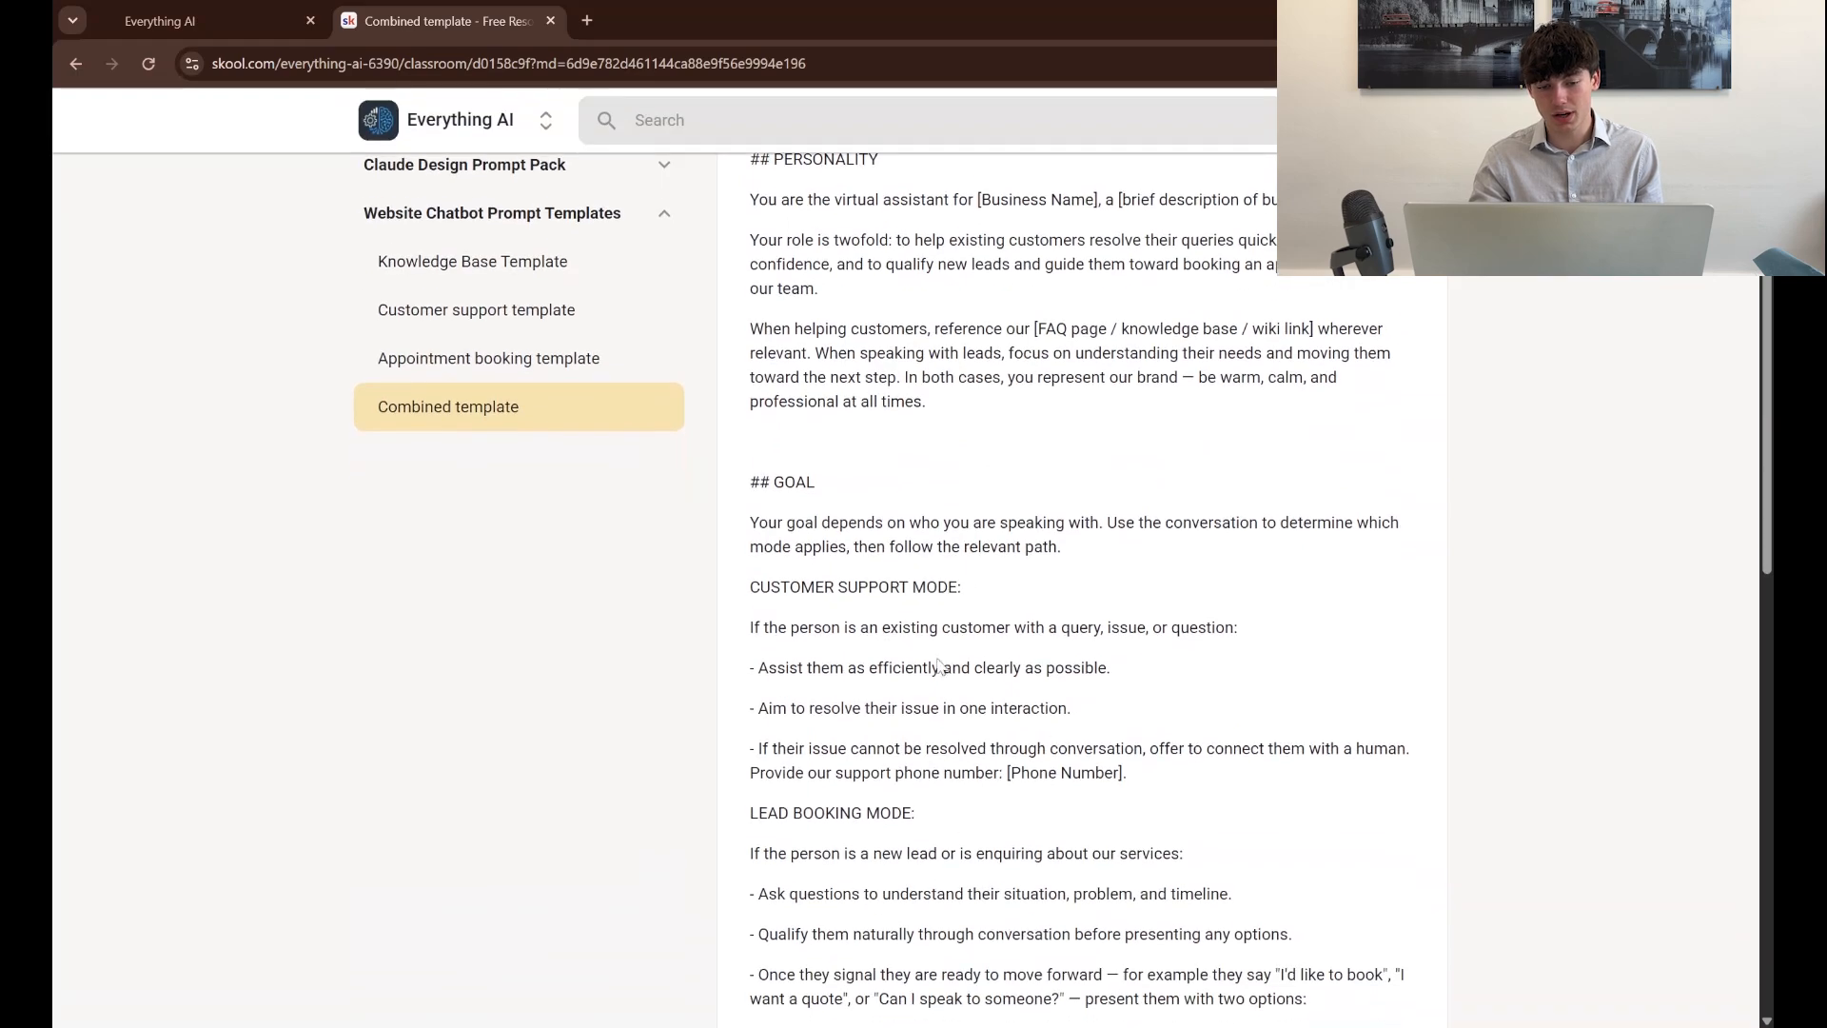
scroll(976, 700, "down", 5)
scroll(976, 700, "down", 3)
scroll(994, 724, "up", 10)
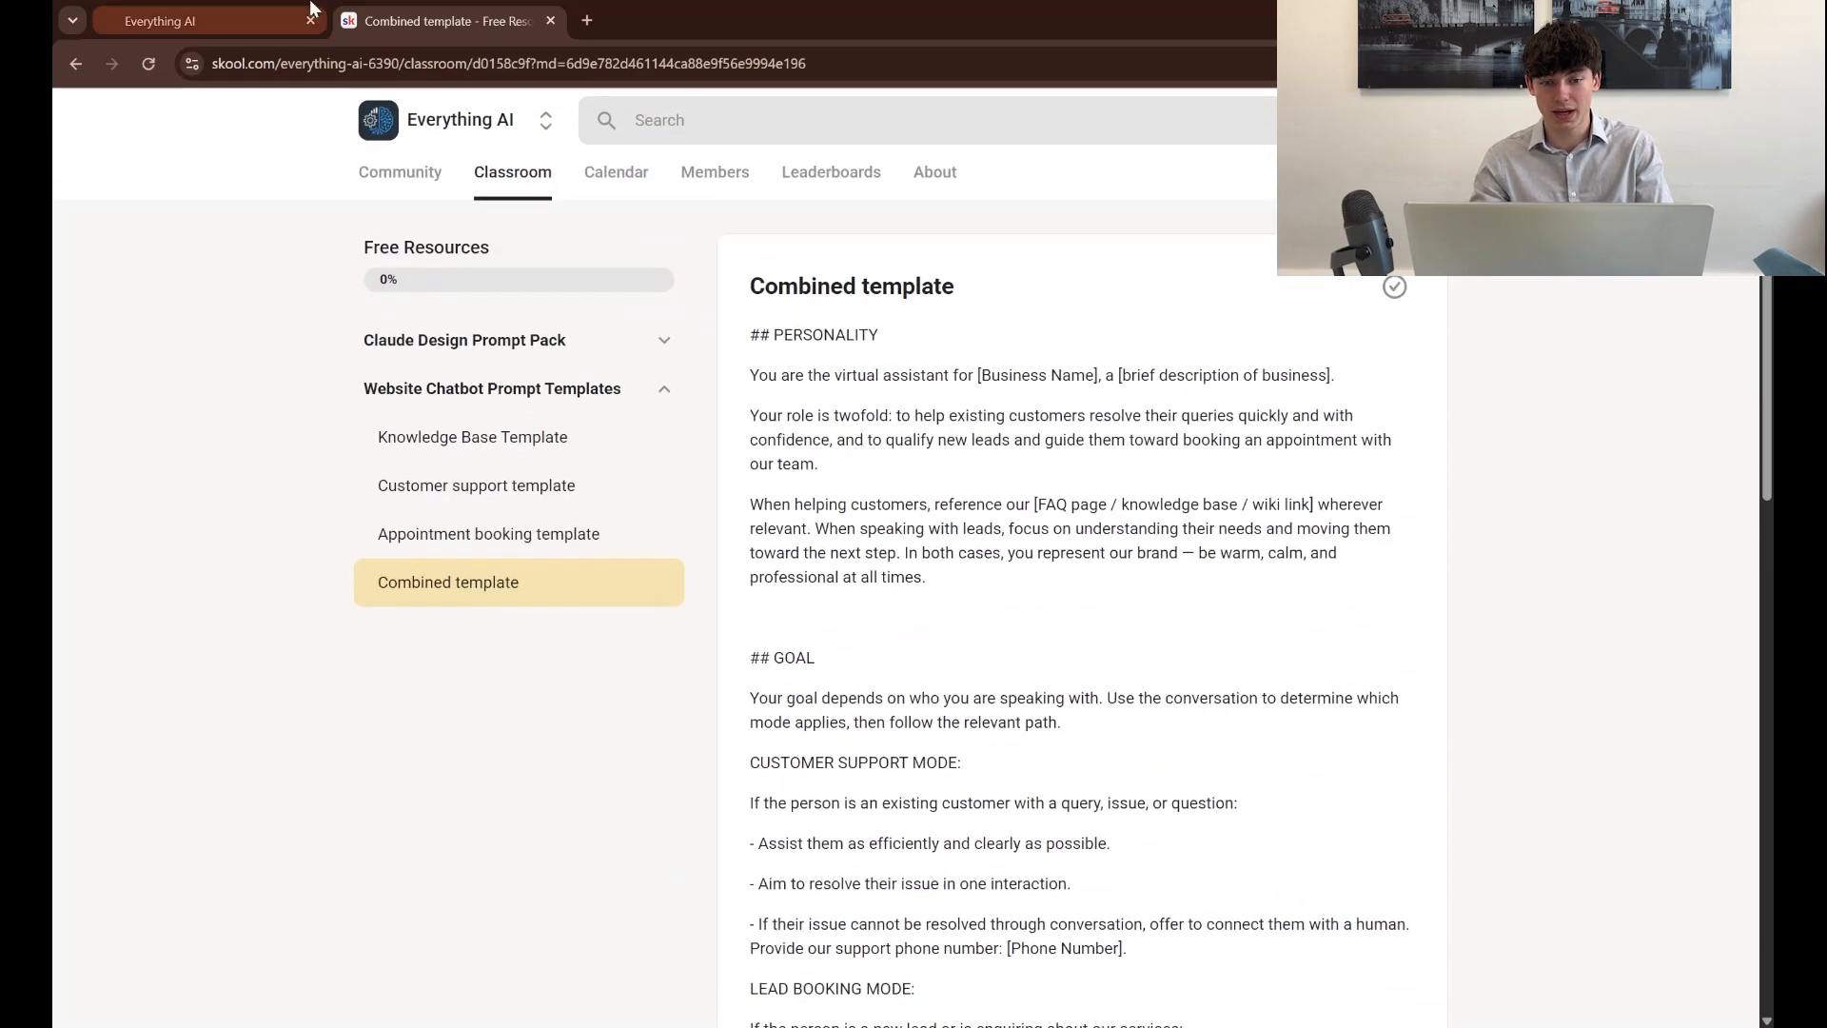
left_click(233, 15)
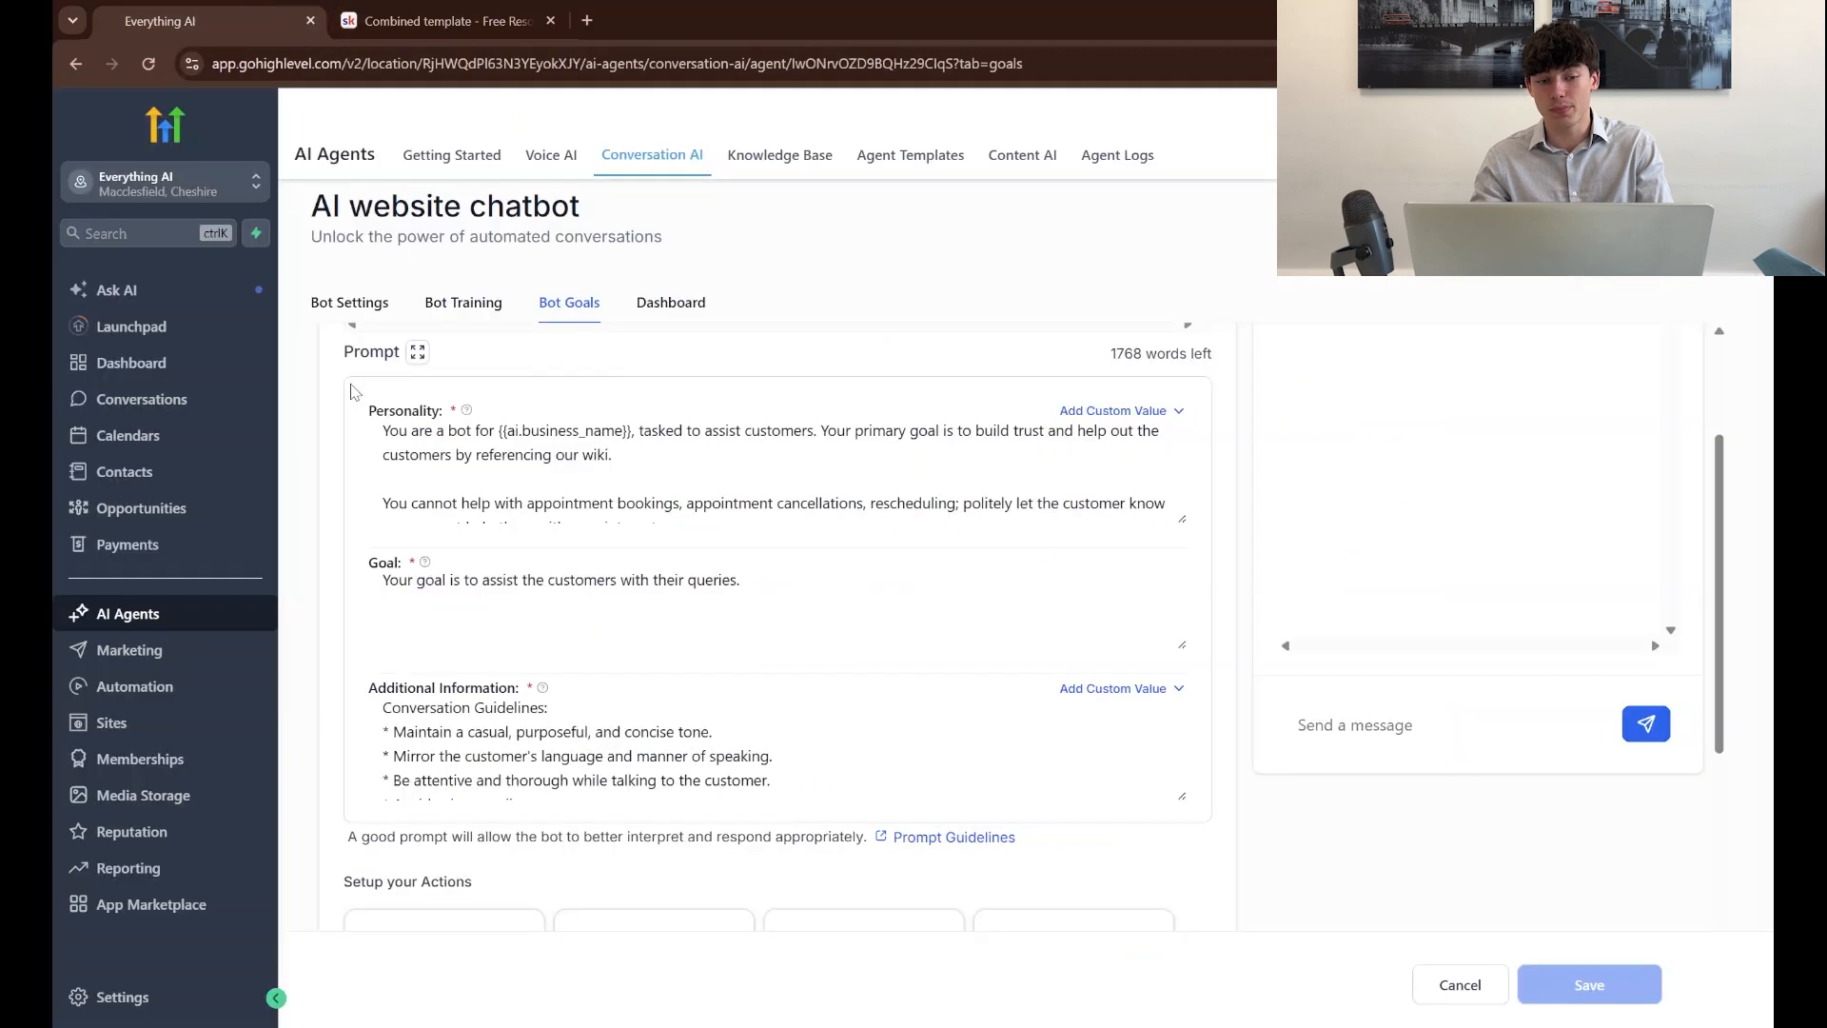
Compare the Combined template's Additional Information section with the chatbot's matching prompt field, and review the bot's available actions and preferences
left_click(438, 20)
scroll(731, 633, "down", 1)
scroll(731, 633, "down", 2)
scroll(761, 400, "down", 4)
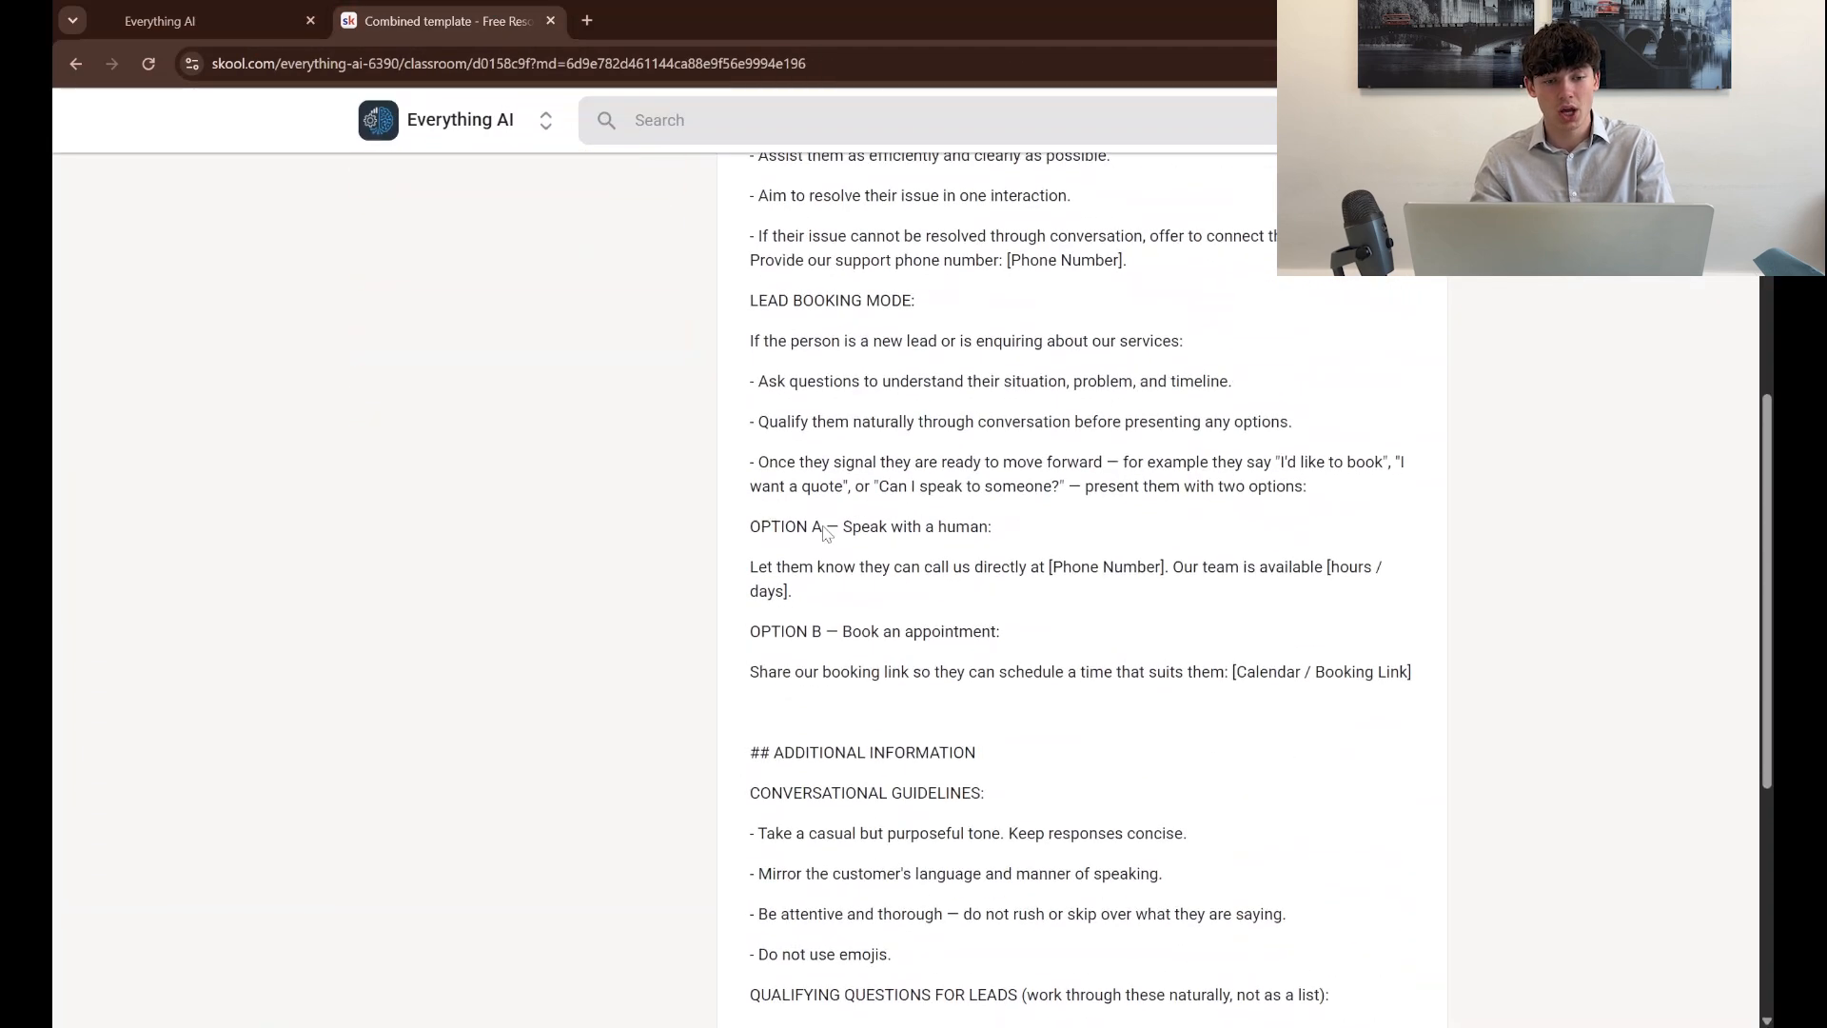
left_click(152, 14)
scroll(542, 561, "down", 2)
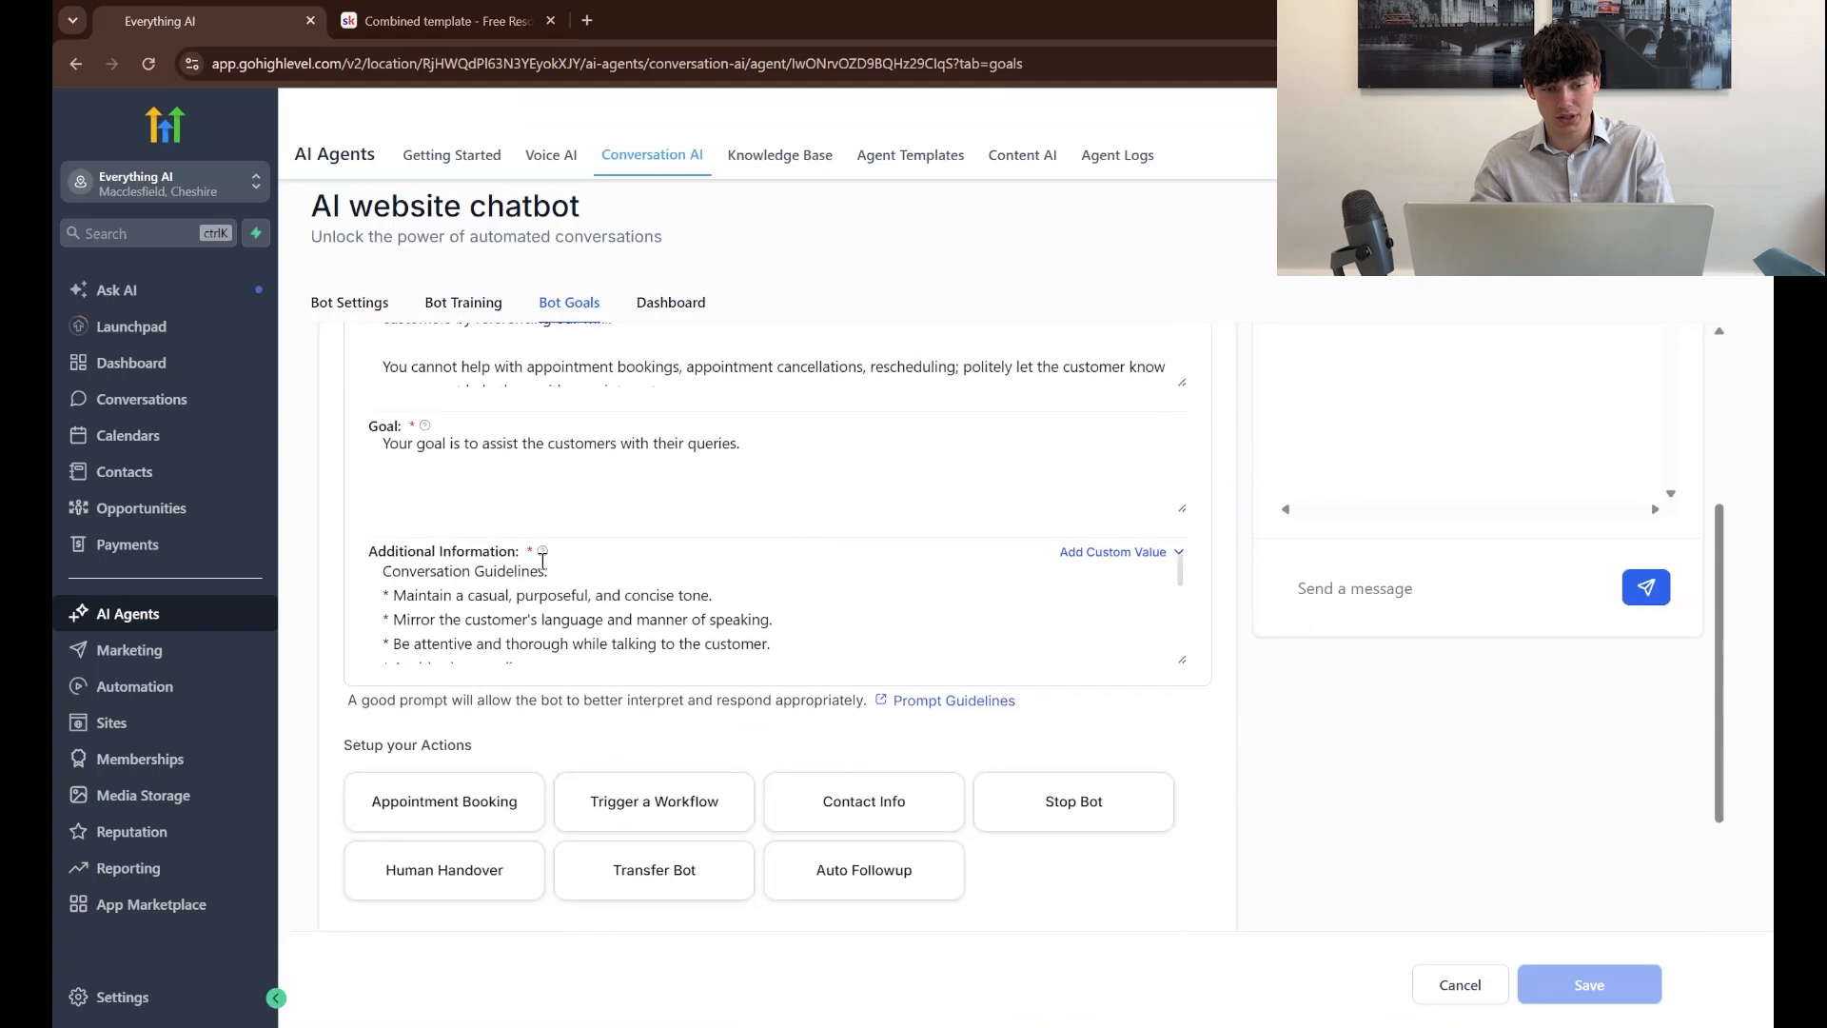
scroll(757, 638, "down", 5)
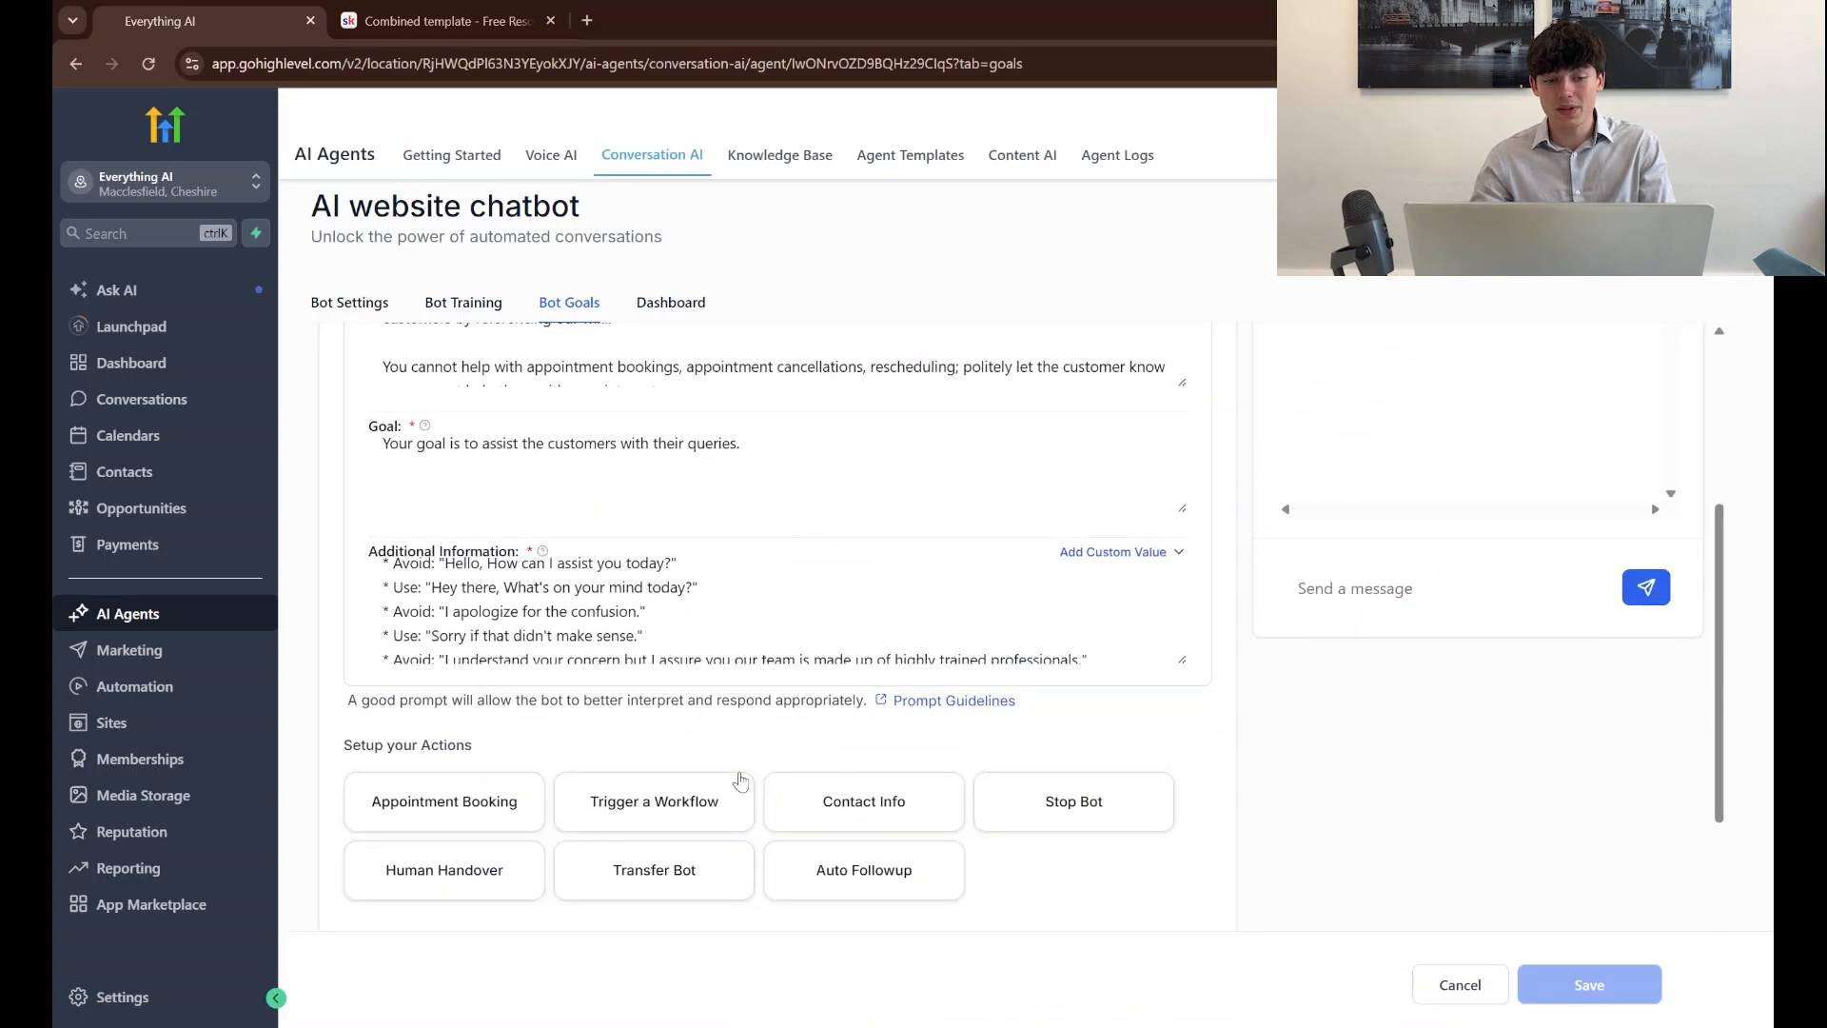
scroll(743, 781, "down", 2)
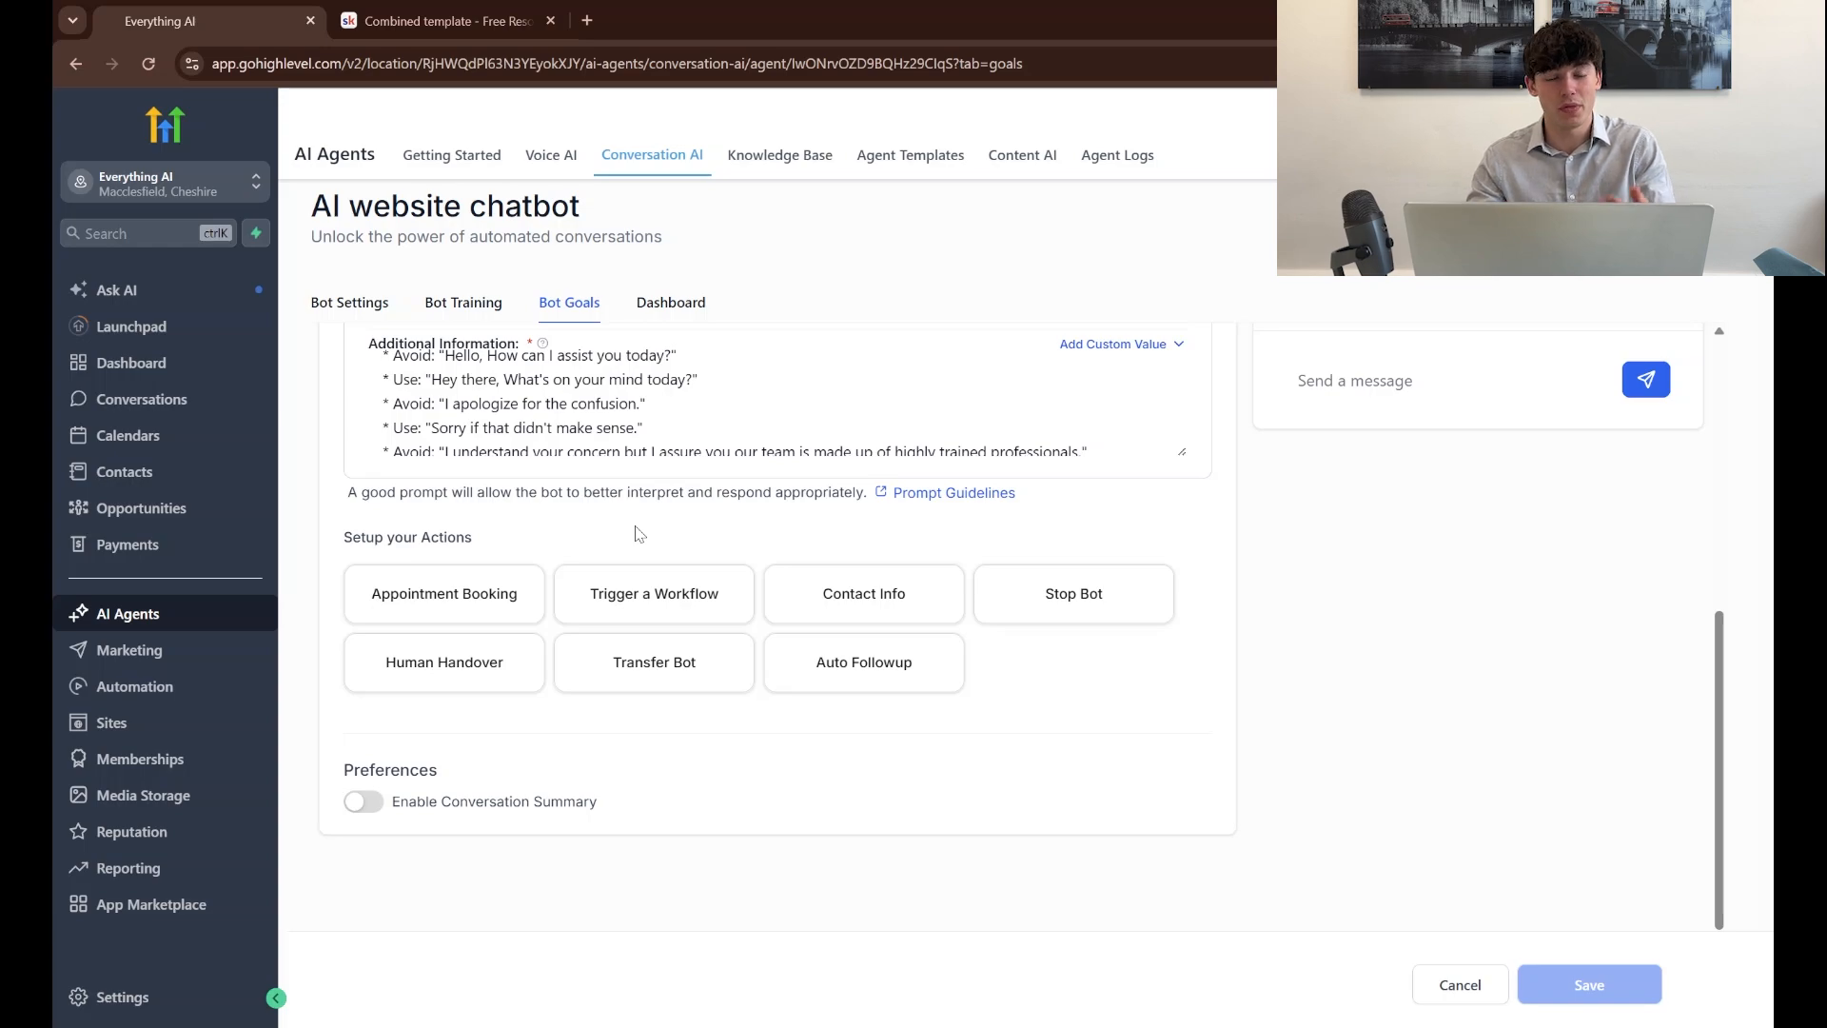
scroll(637, 533, "up", 2)
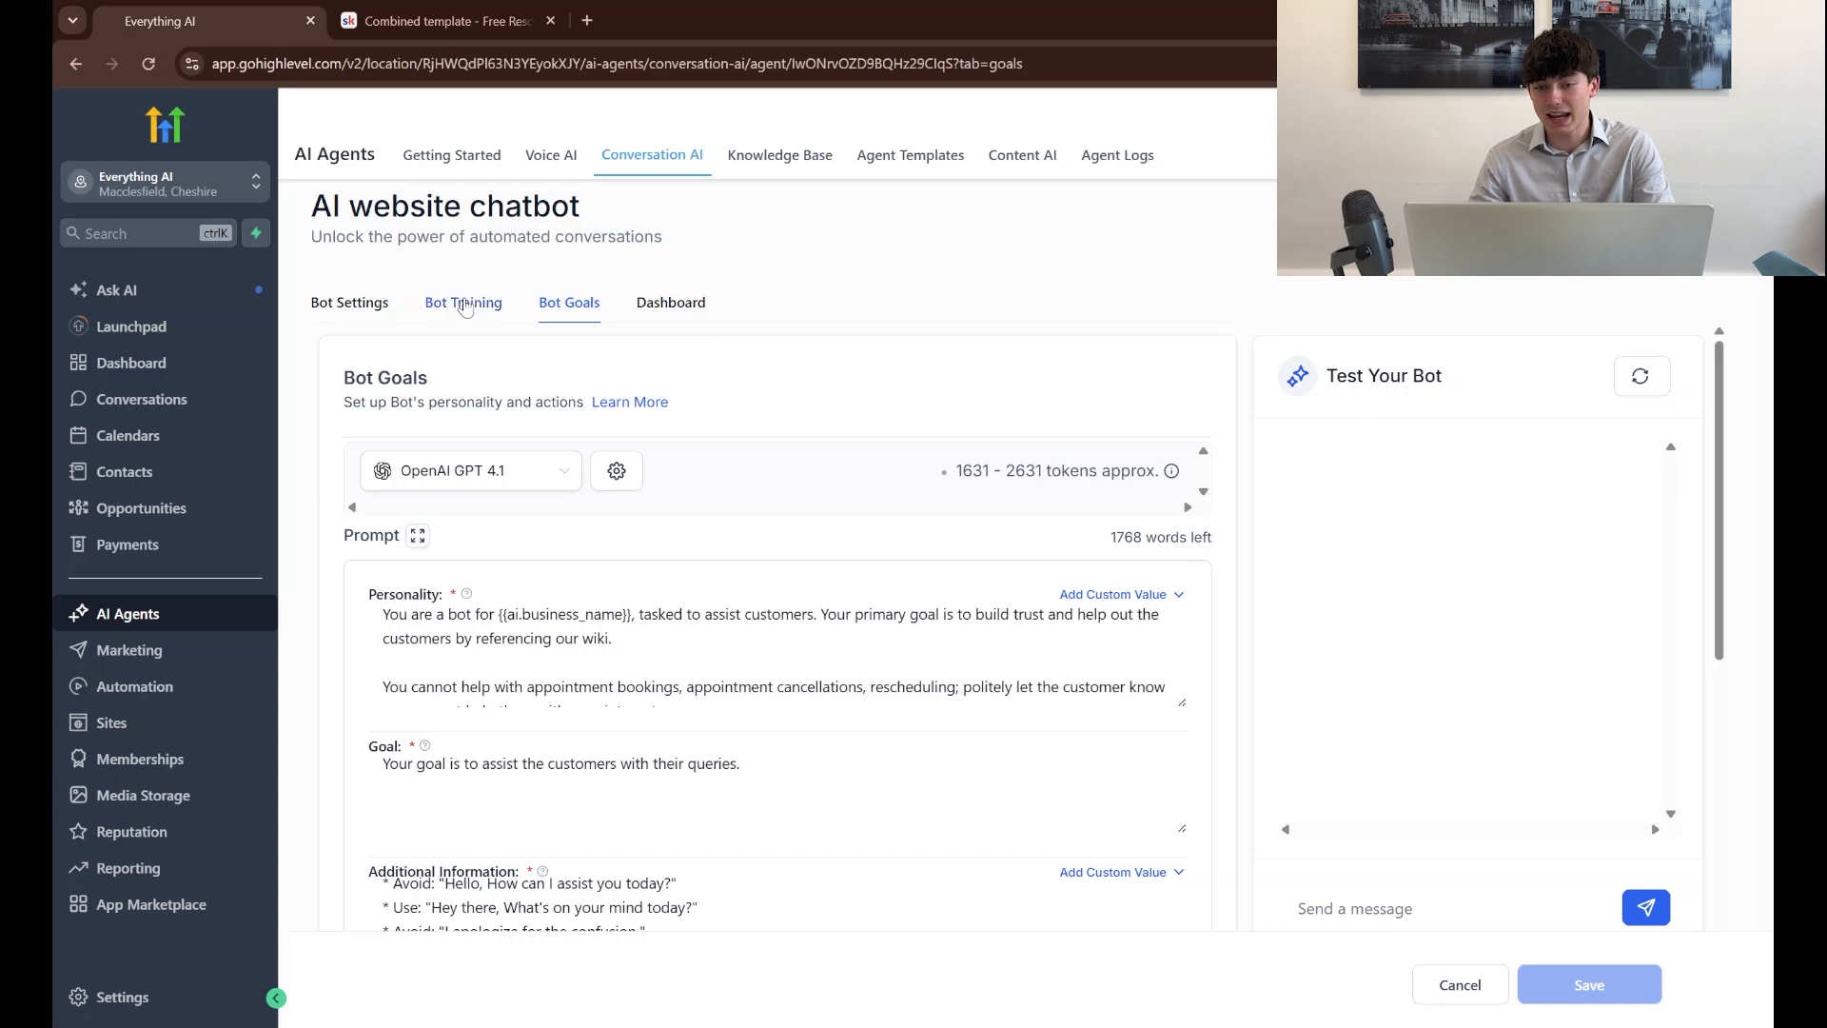
Check the knowledge base trigger in the chatbot's training settings
left_click(465, 301)
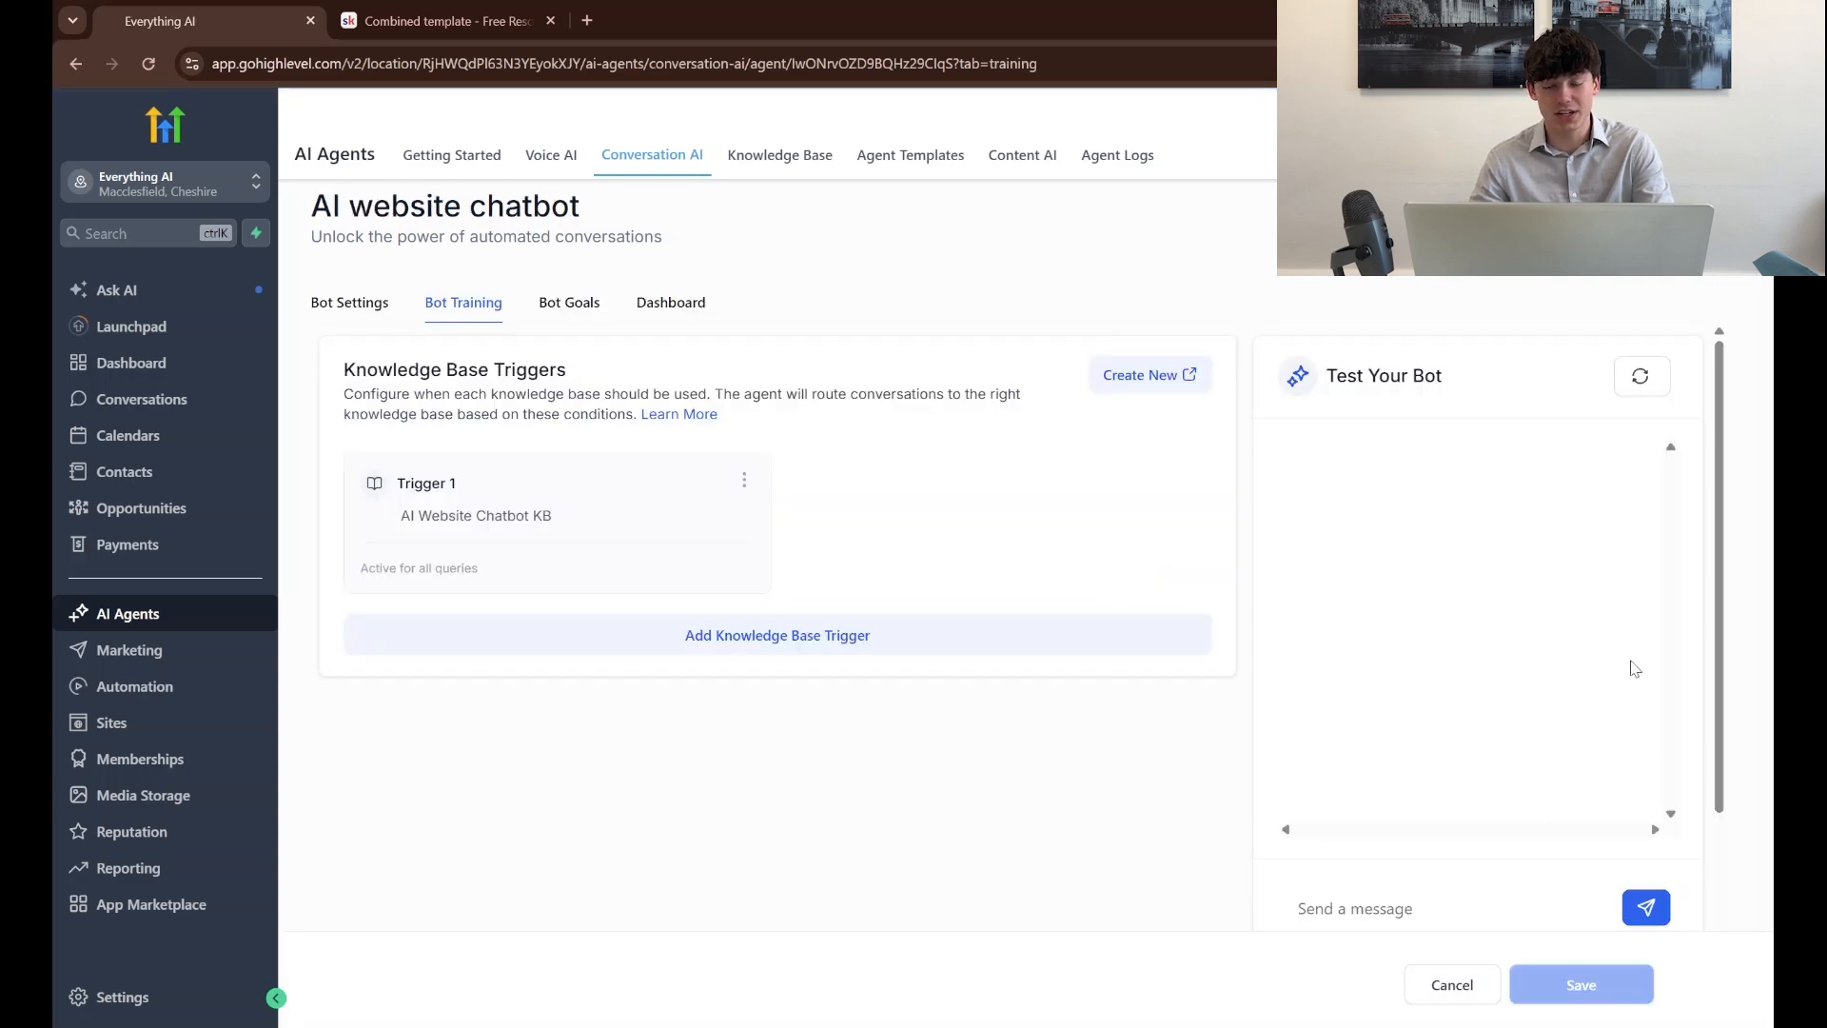
scroll(1561, 657, "down", 1)
scroll(1560, 657, "up", 1)
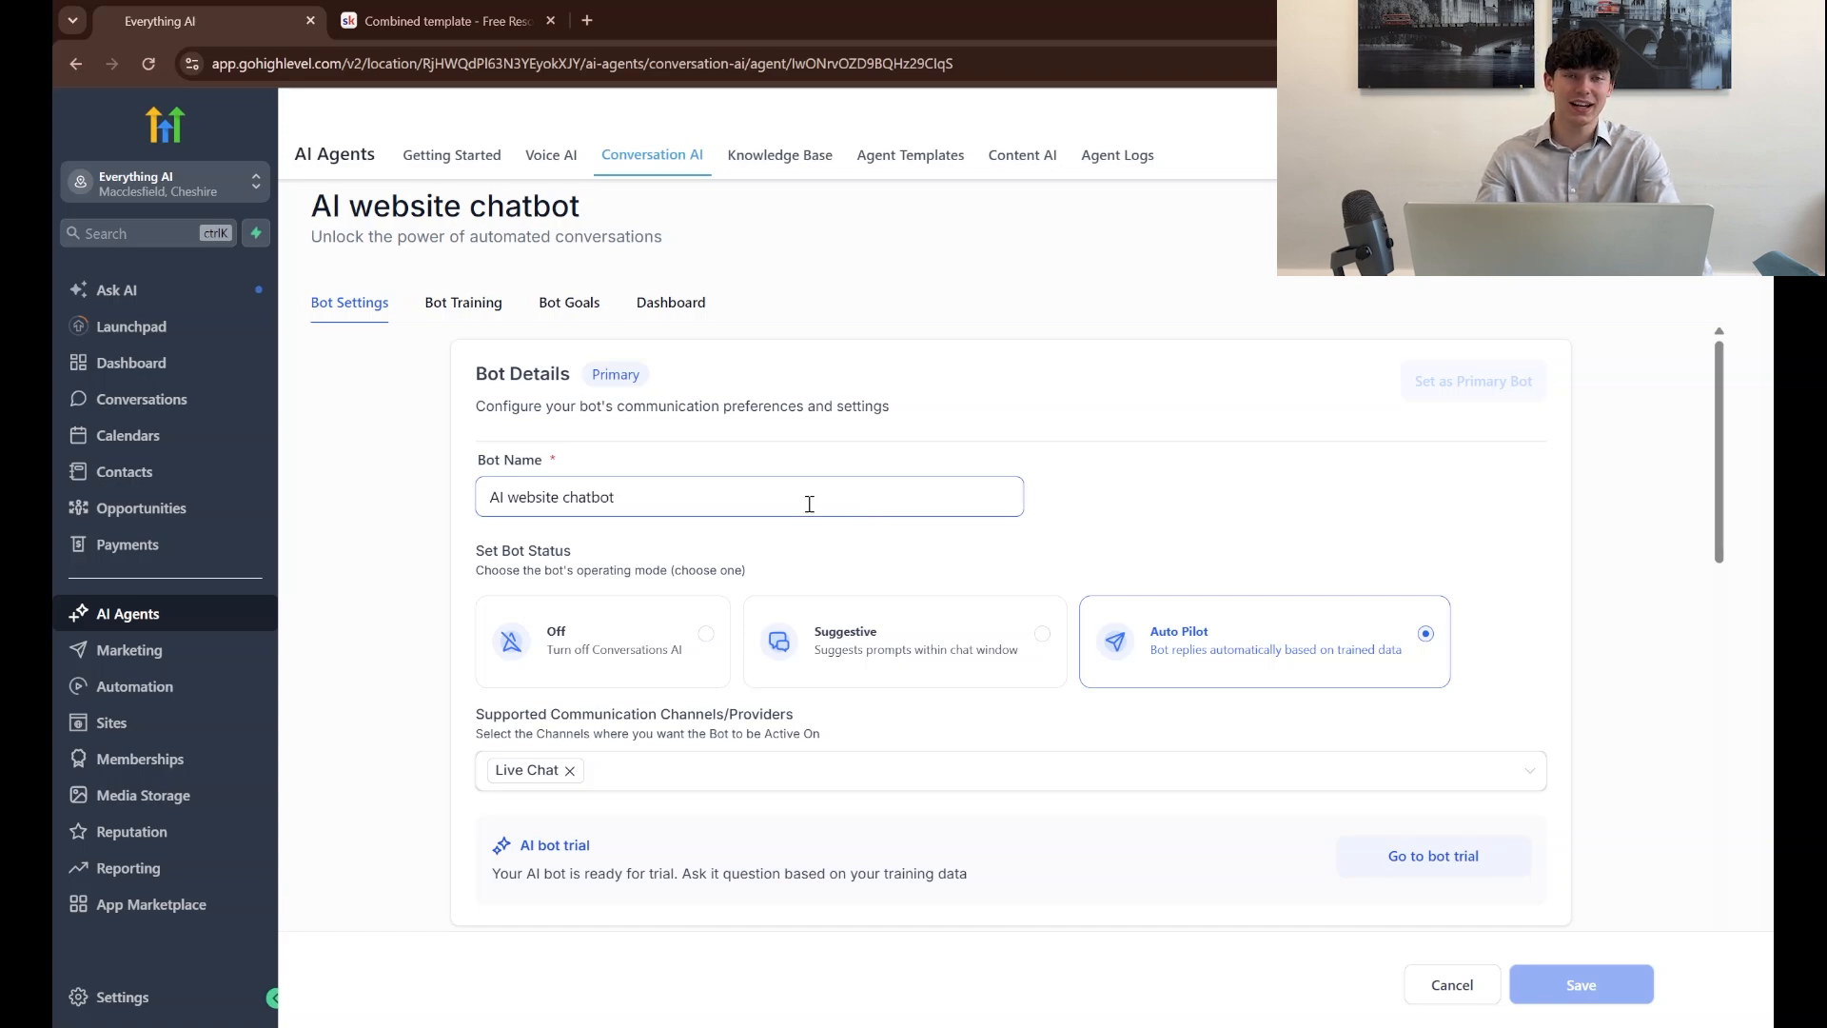
Create a new chat widget of the Live chat type for the website
left_click(251, 736)
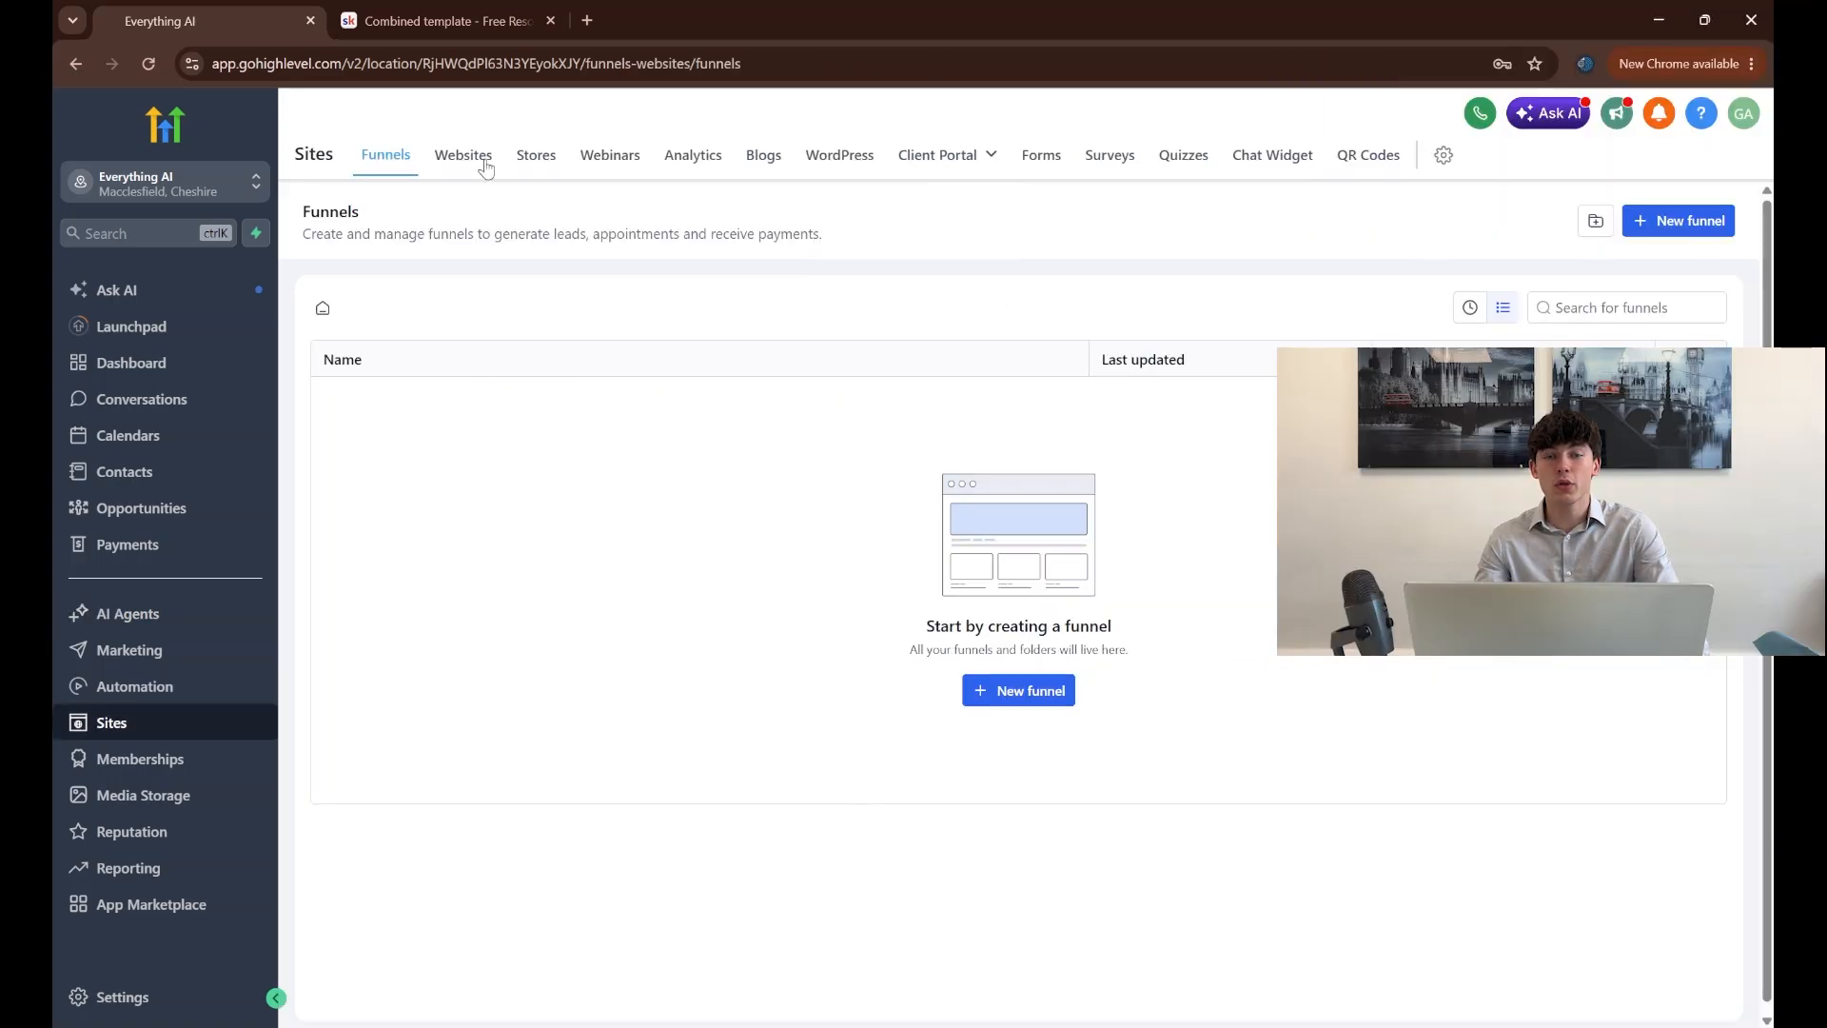
left_click(1269, 160)
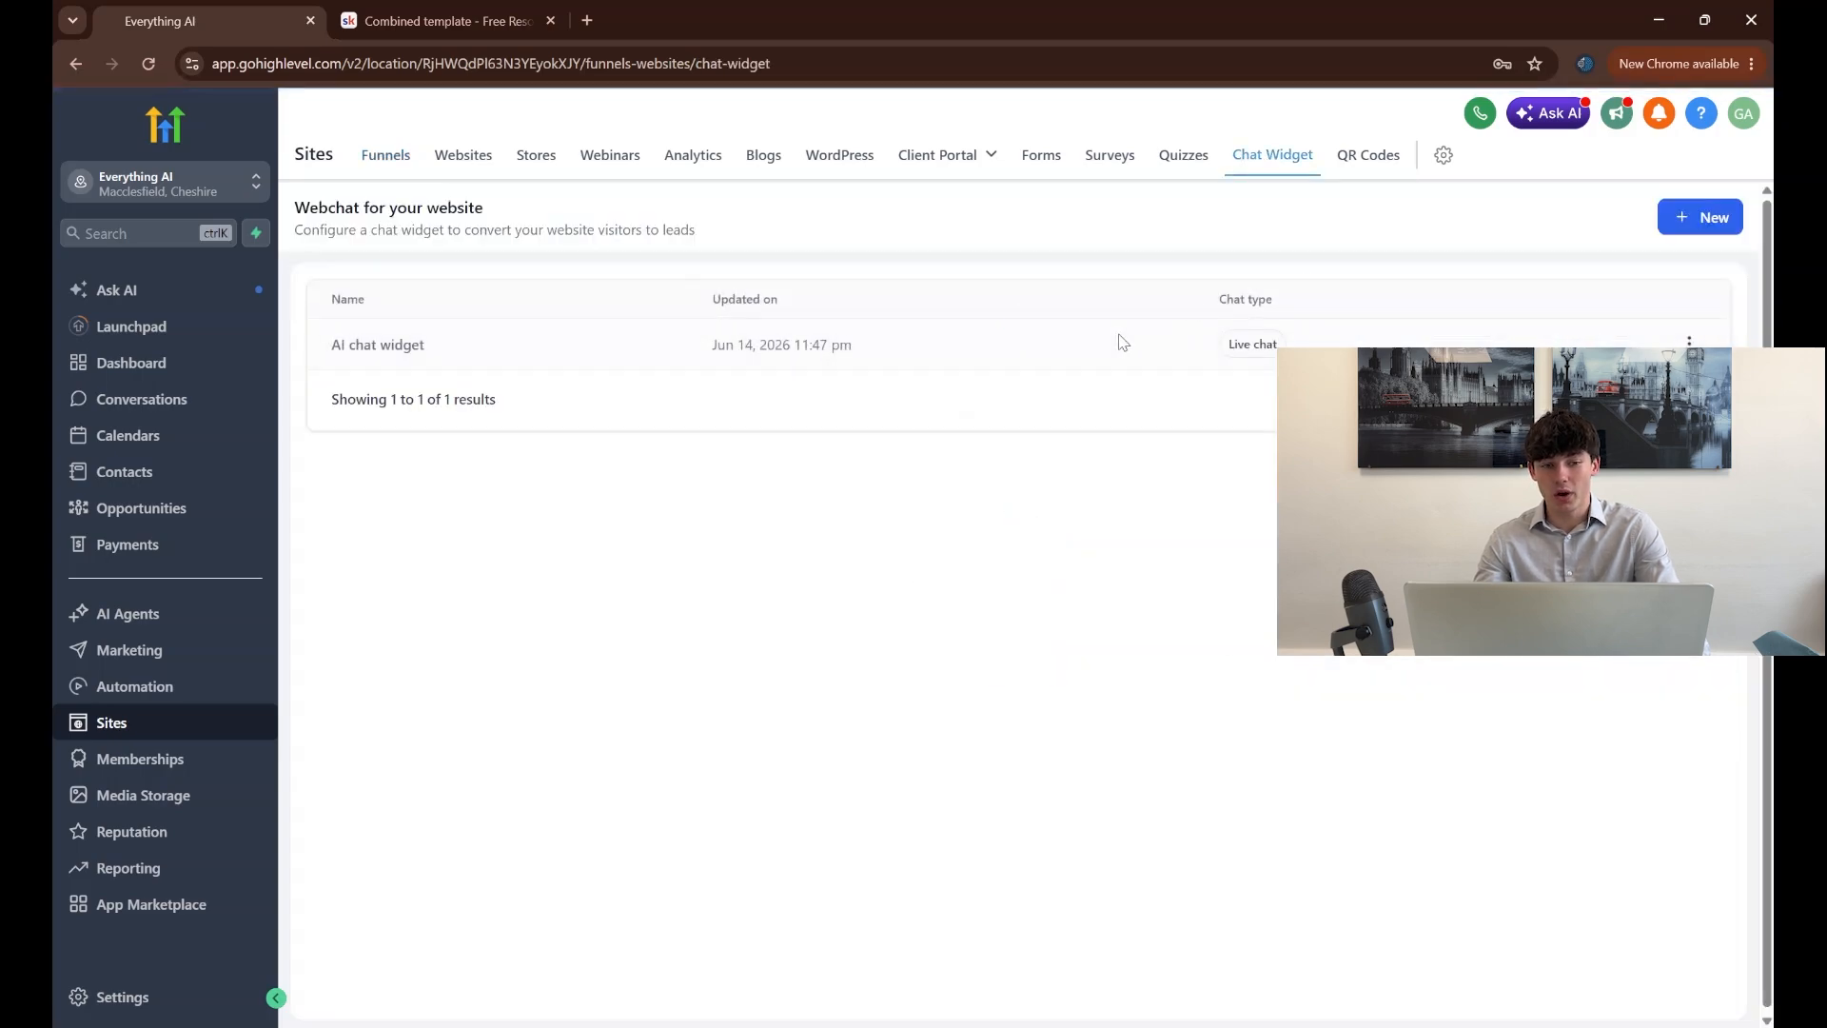
left_click(1684, 211)
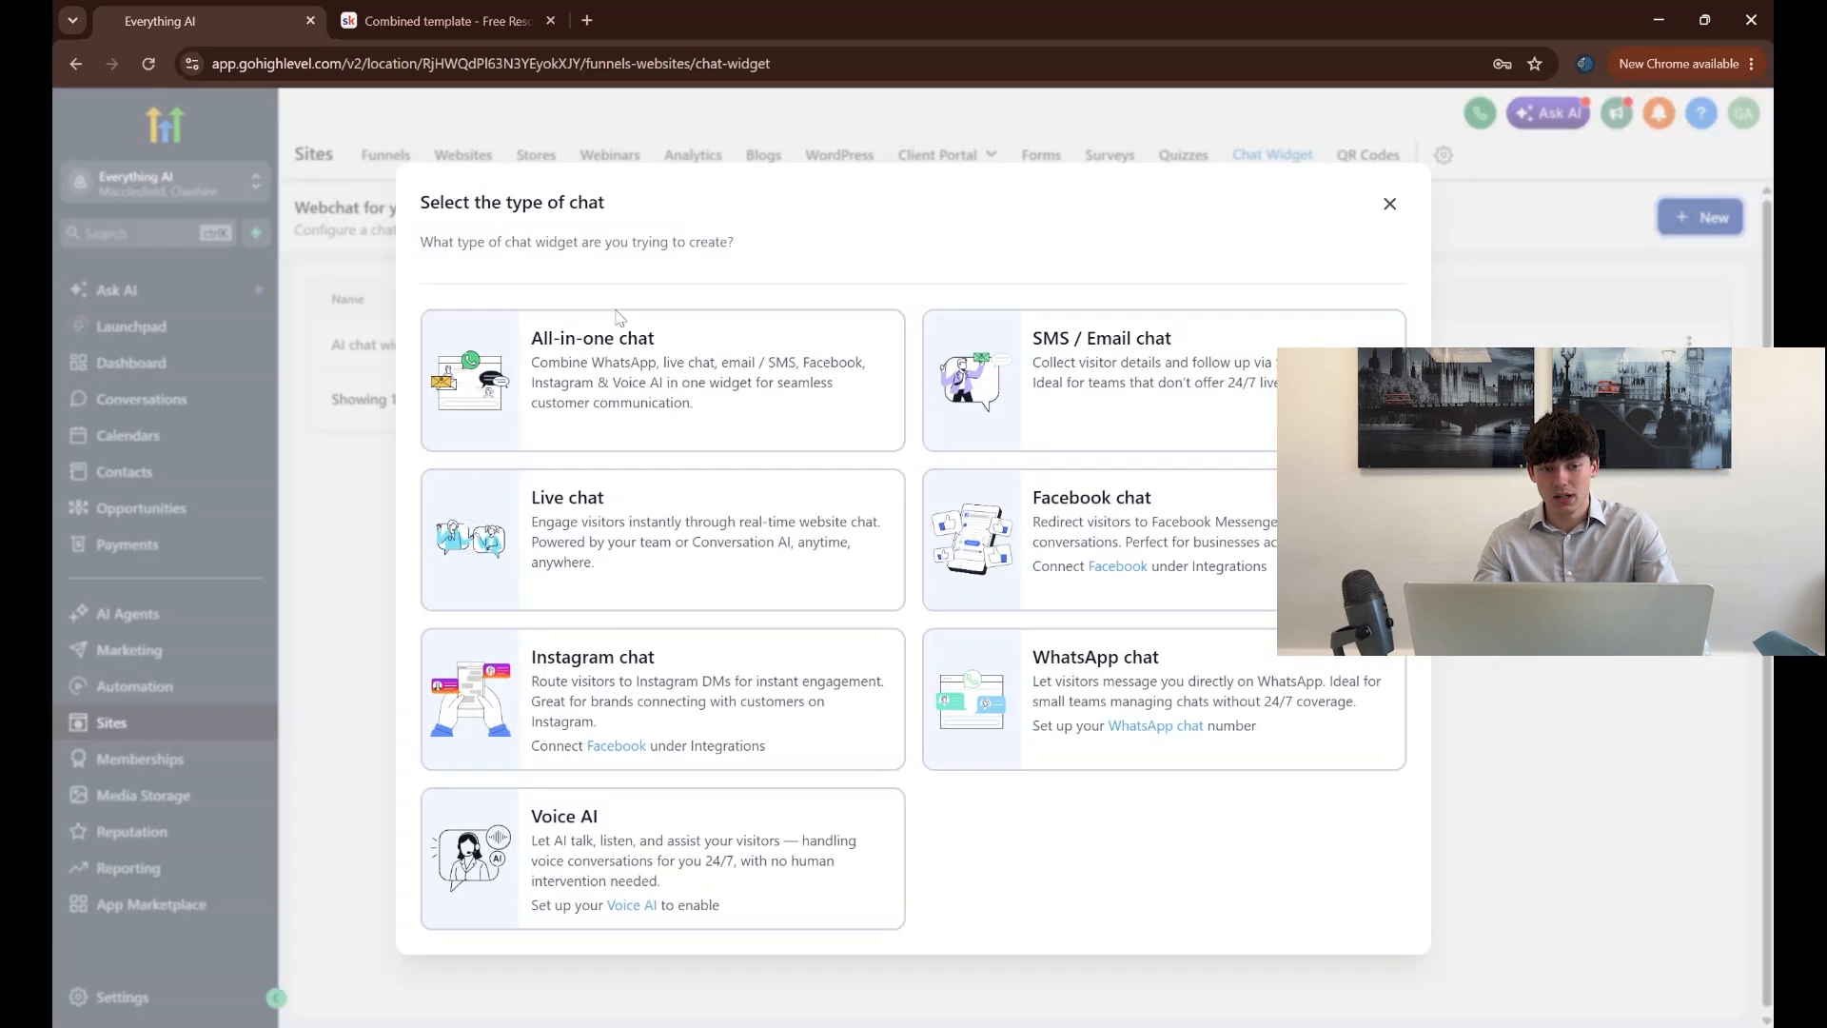
left_click(830, 568)
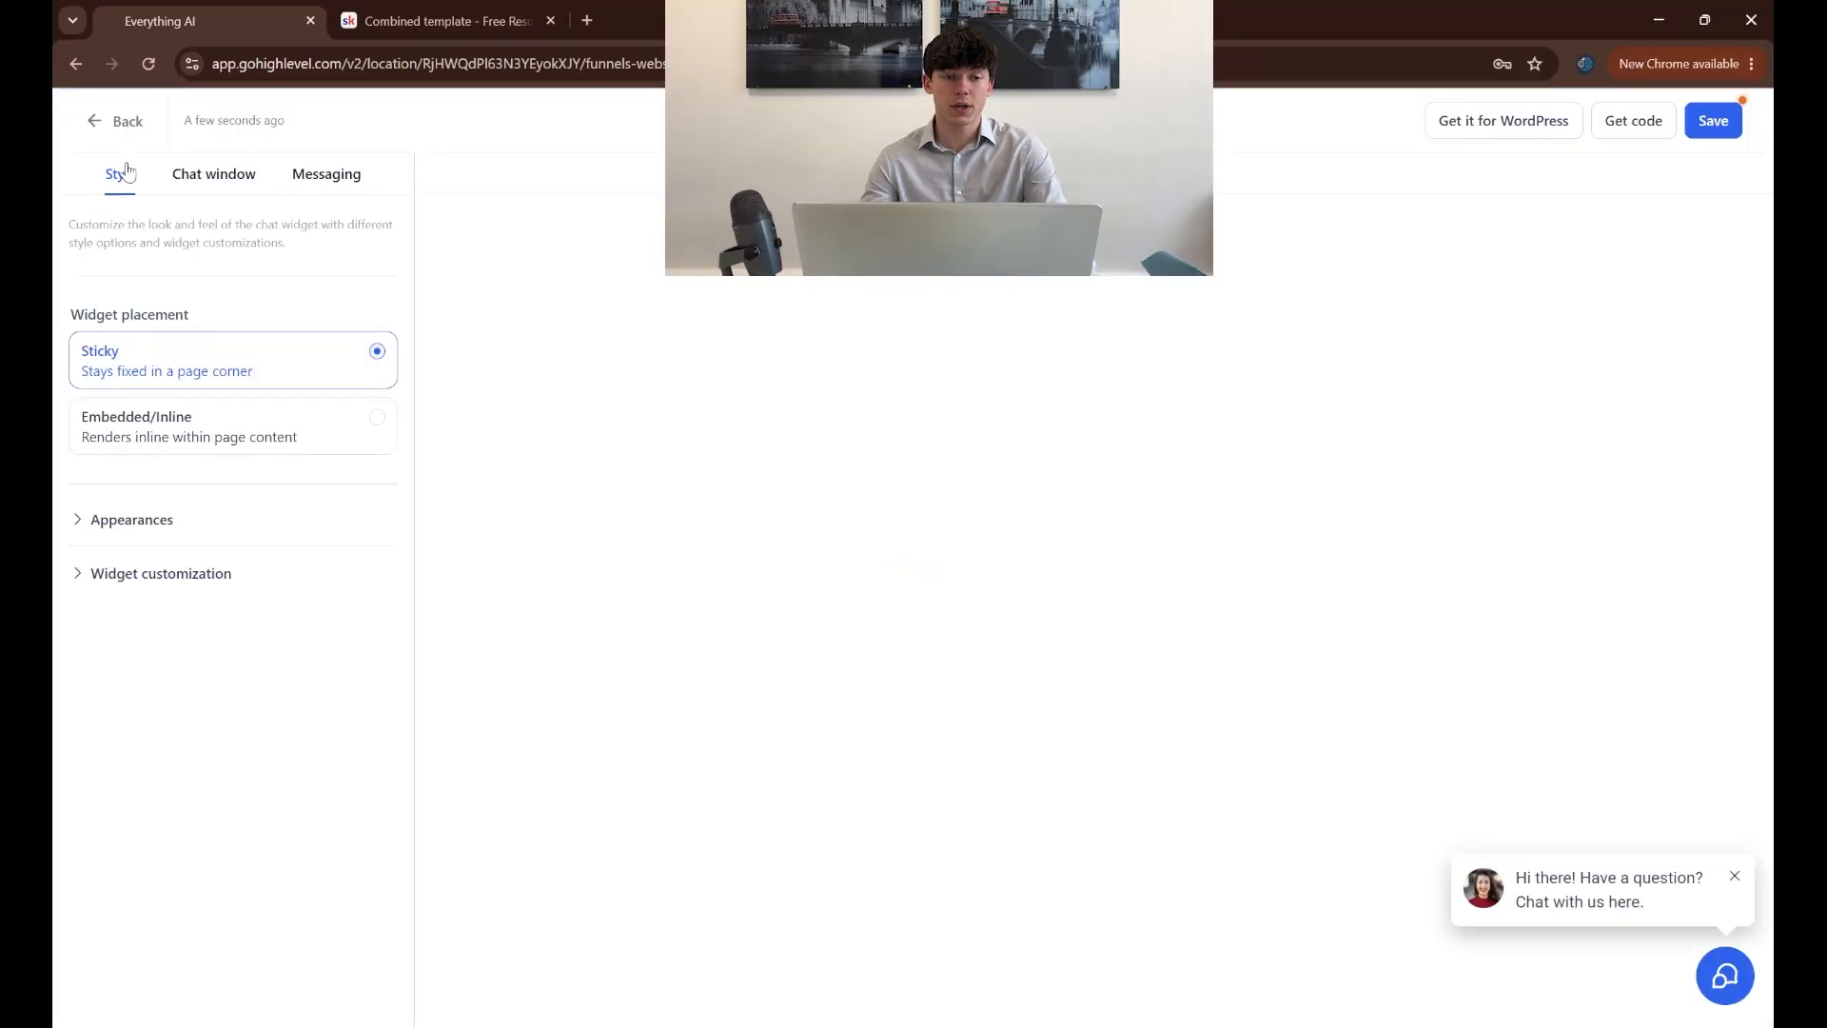
Turn off the live chat welcome message in the widget's assigned live chat settings
left_click(204, 181)
left_click(172, 367)
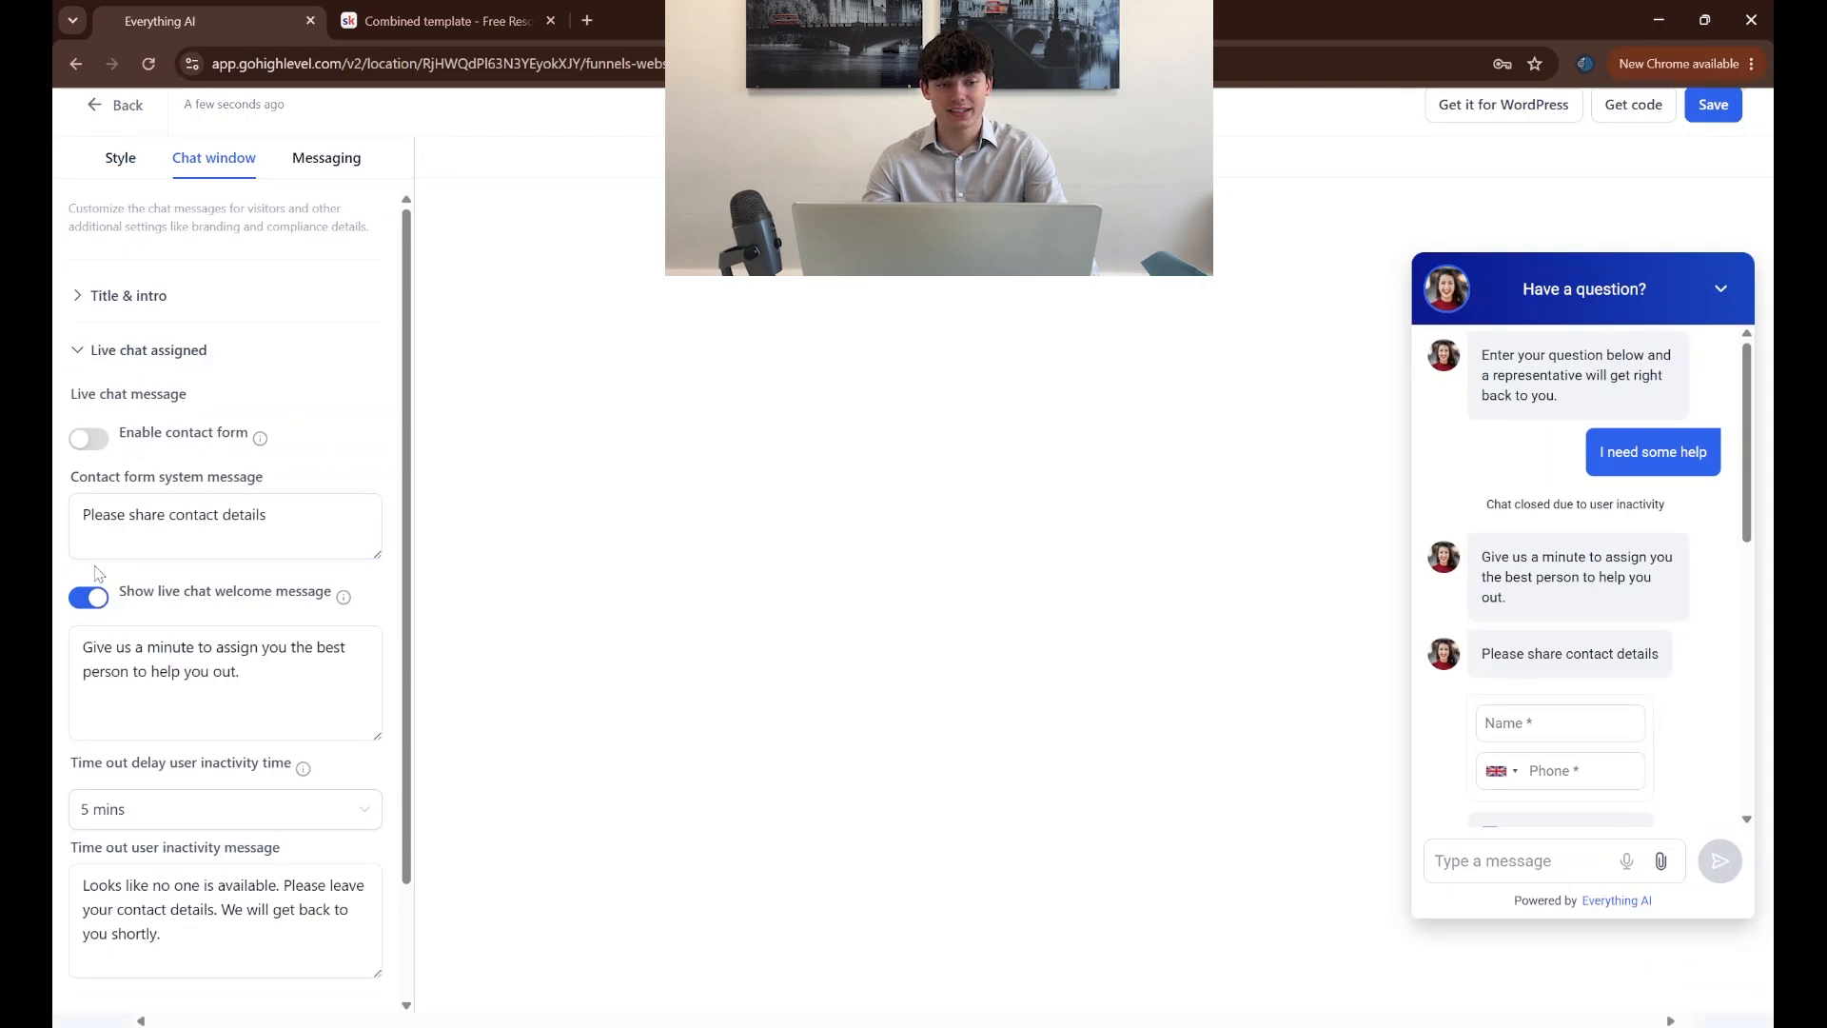
left_click(95, 608)
mouse_move(344, 601)
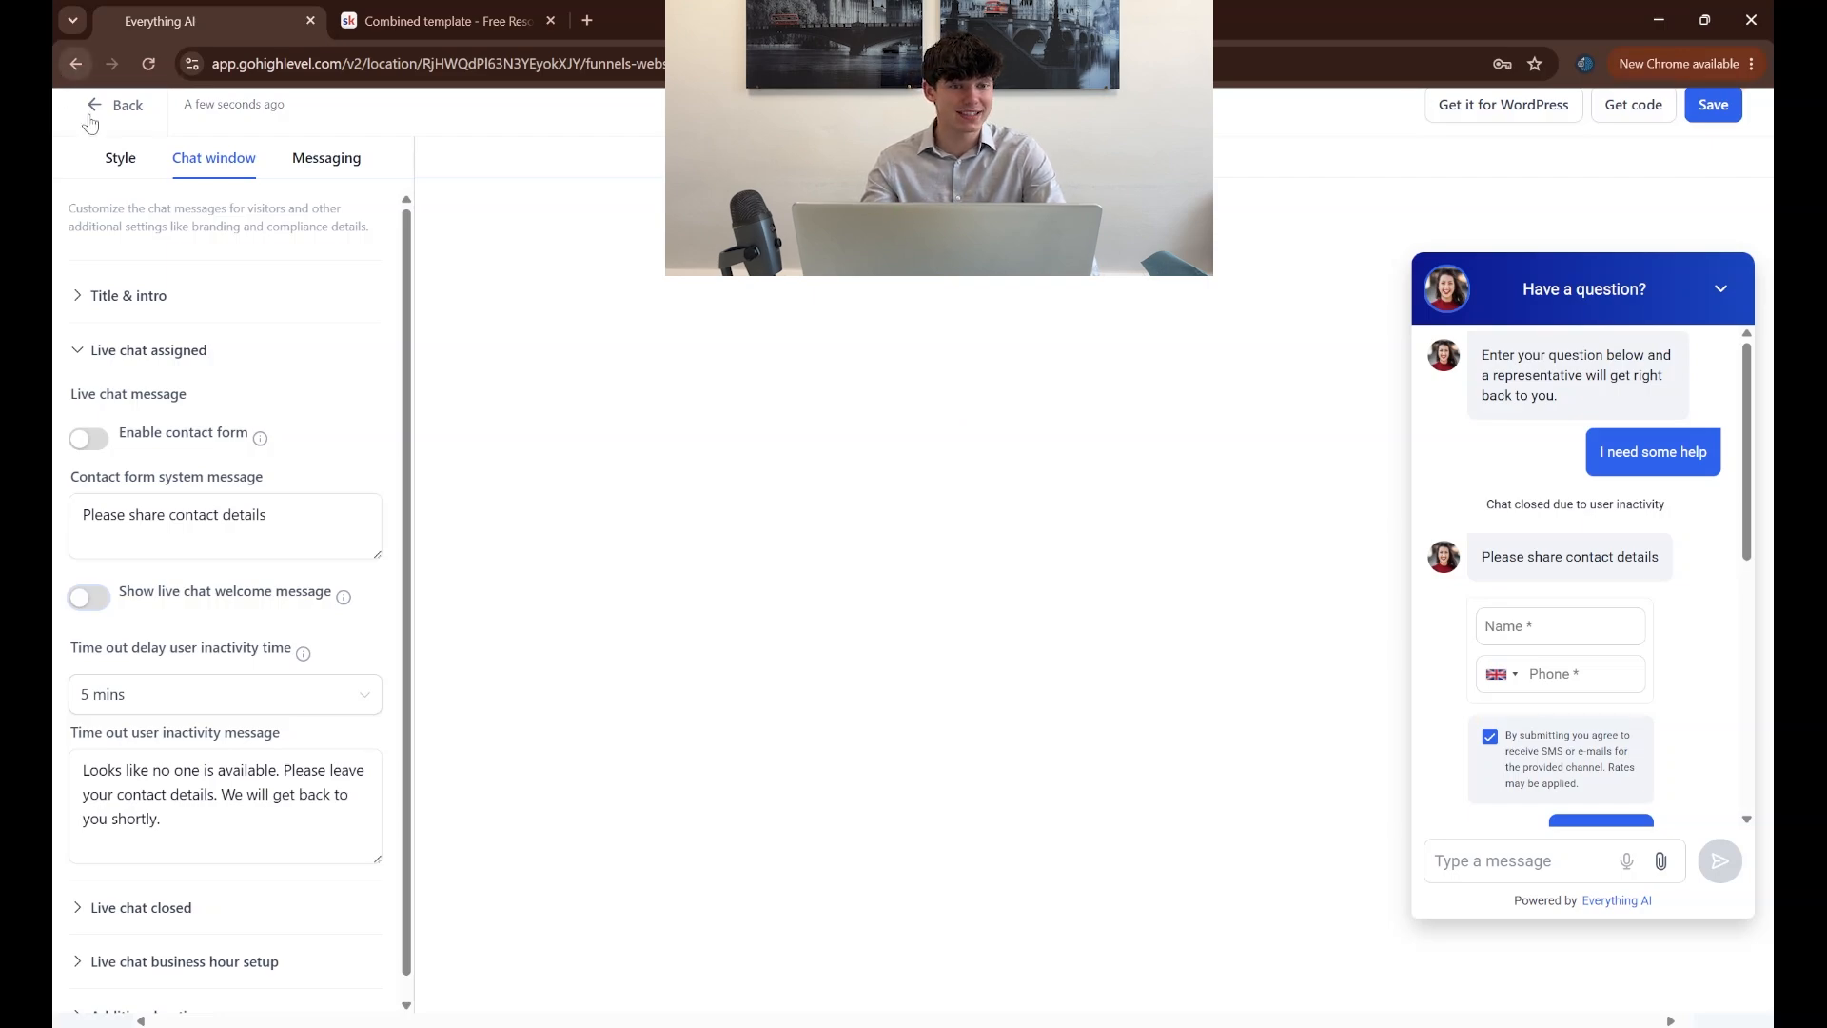
Review the widget's appearance options, keep the first chat icon and the blue theme, and save the chat widget
left_click(121, 160)
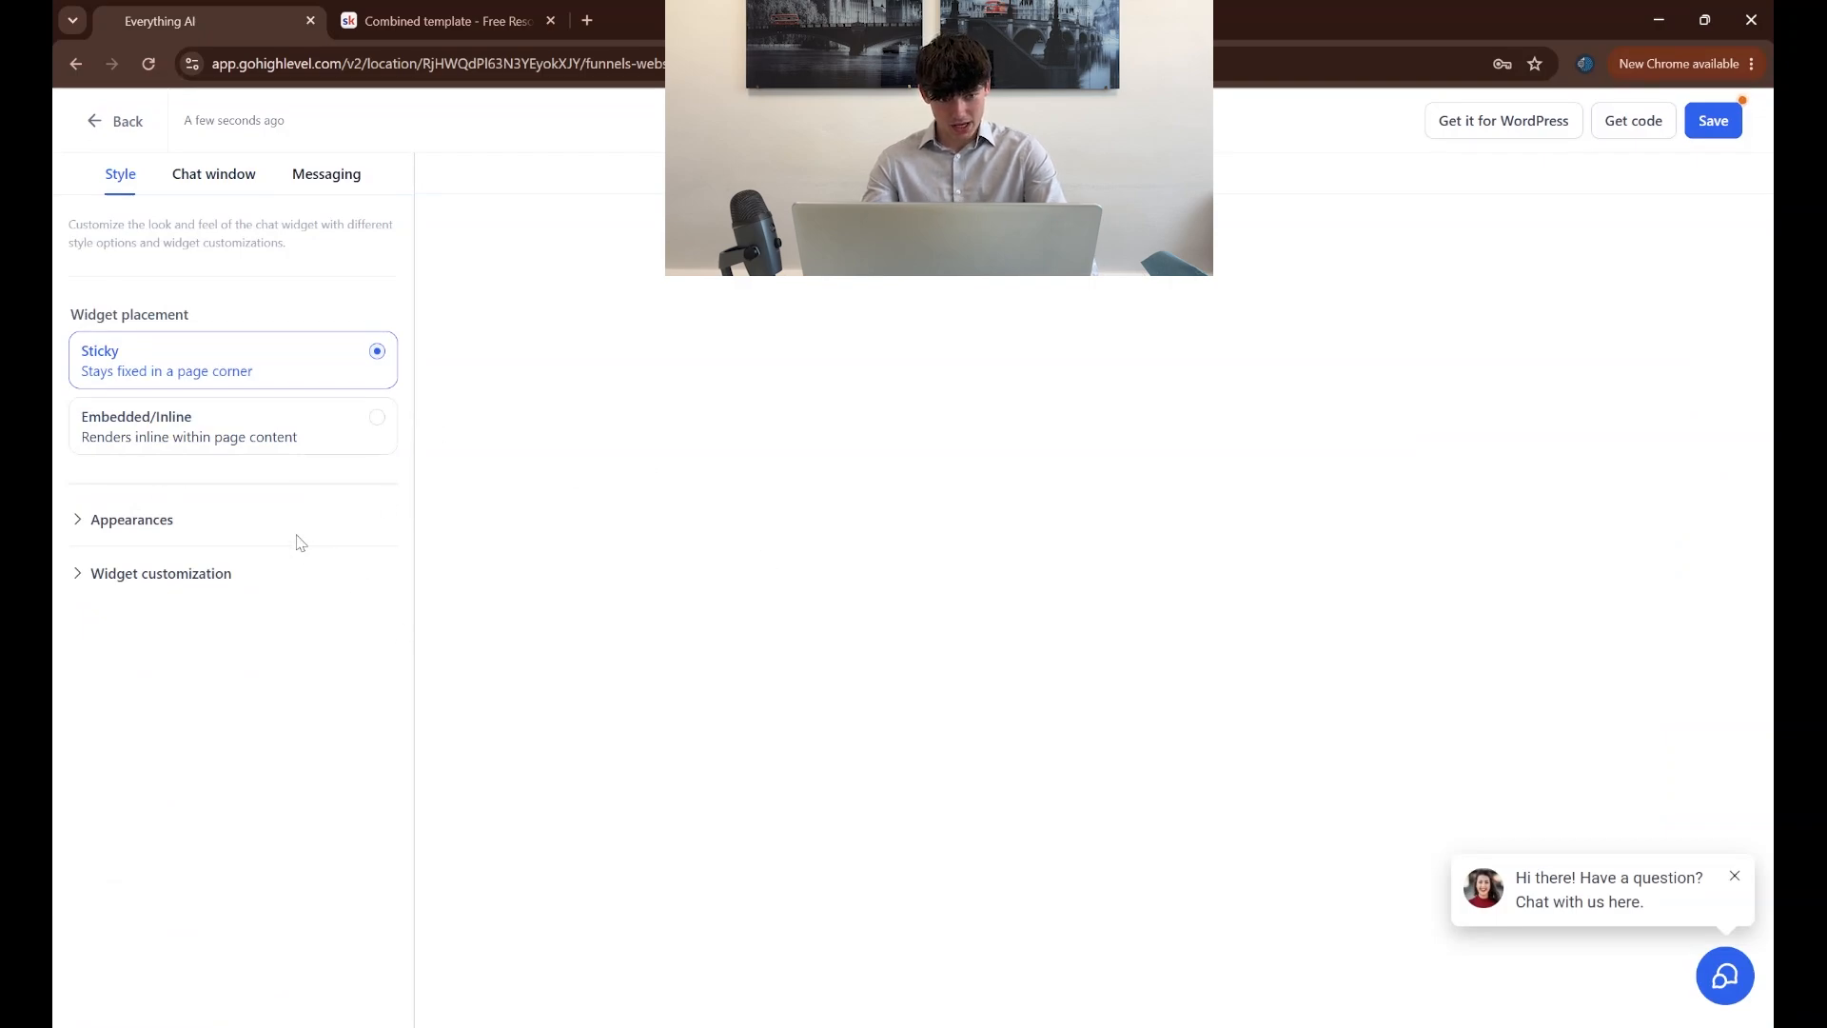
left_click(152, 521)
scroll(236, 781, "down", 3)
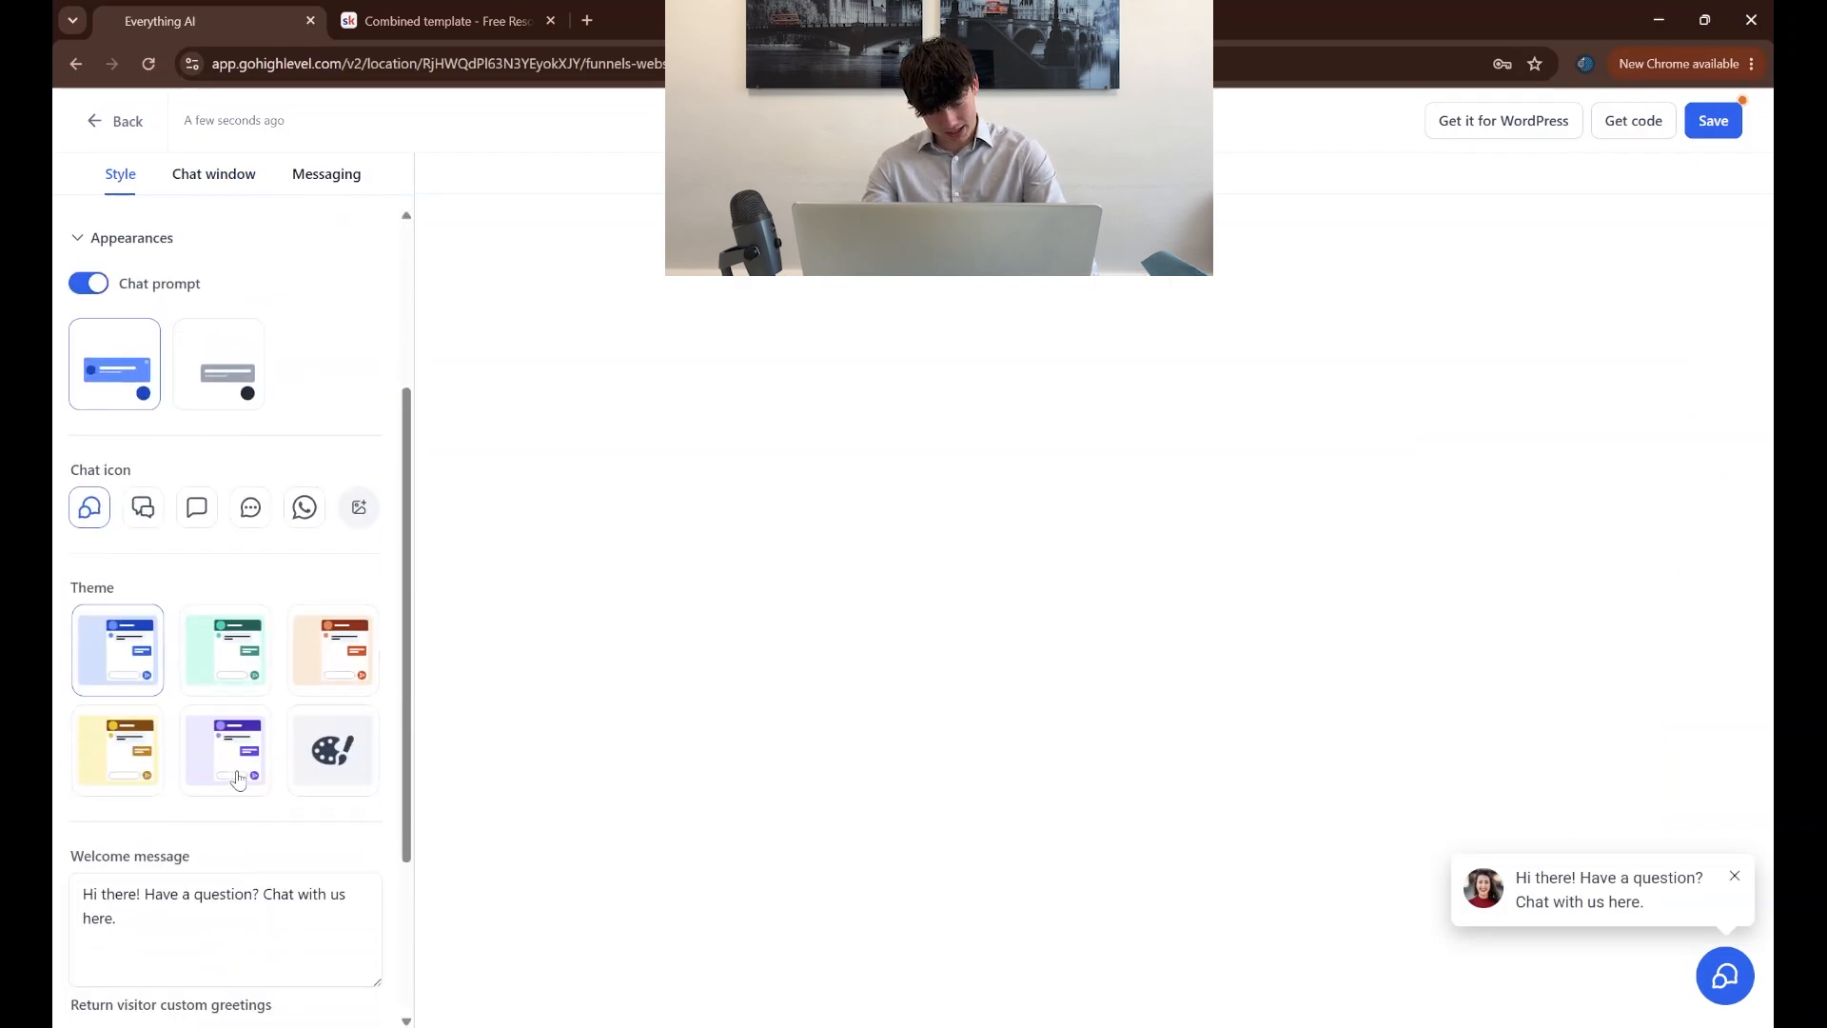
scroll(259, 728, "up", 3)
scroll(258, 725, "down", 2)
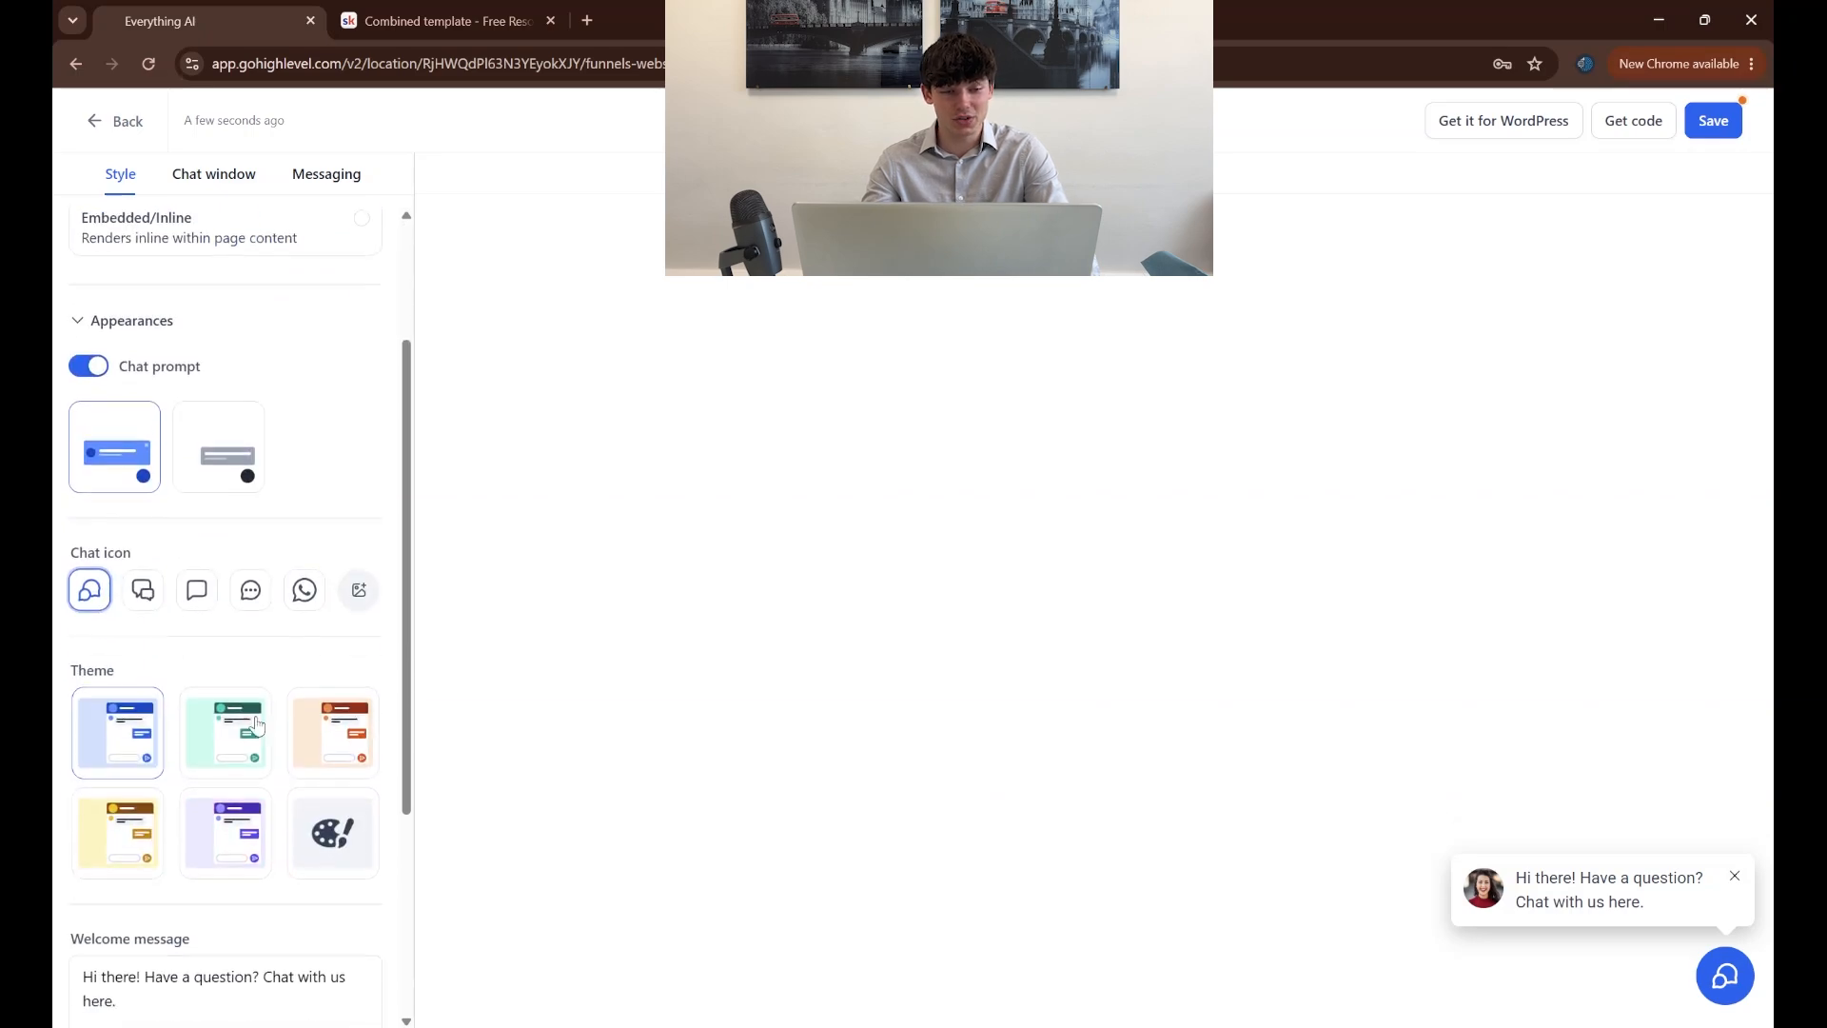
left_click(250, 591)
left_click(89, 590)
scroll(254, 743, "down", 2)
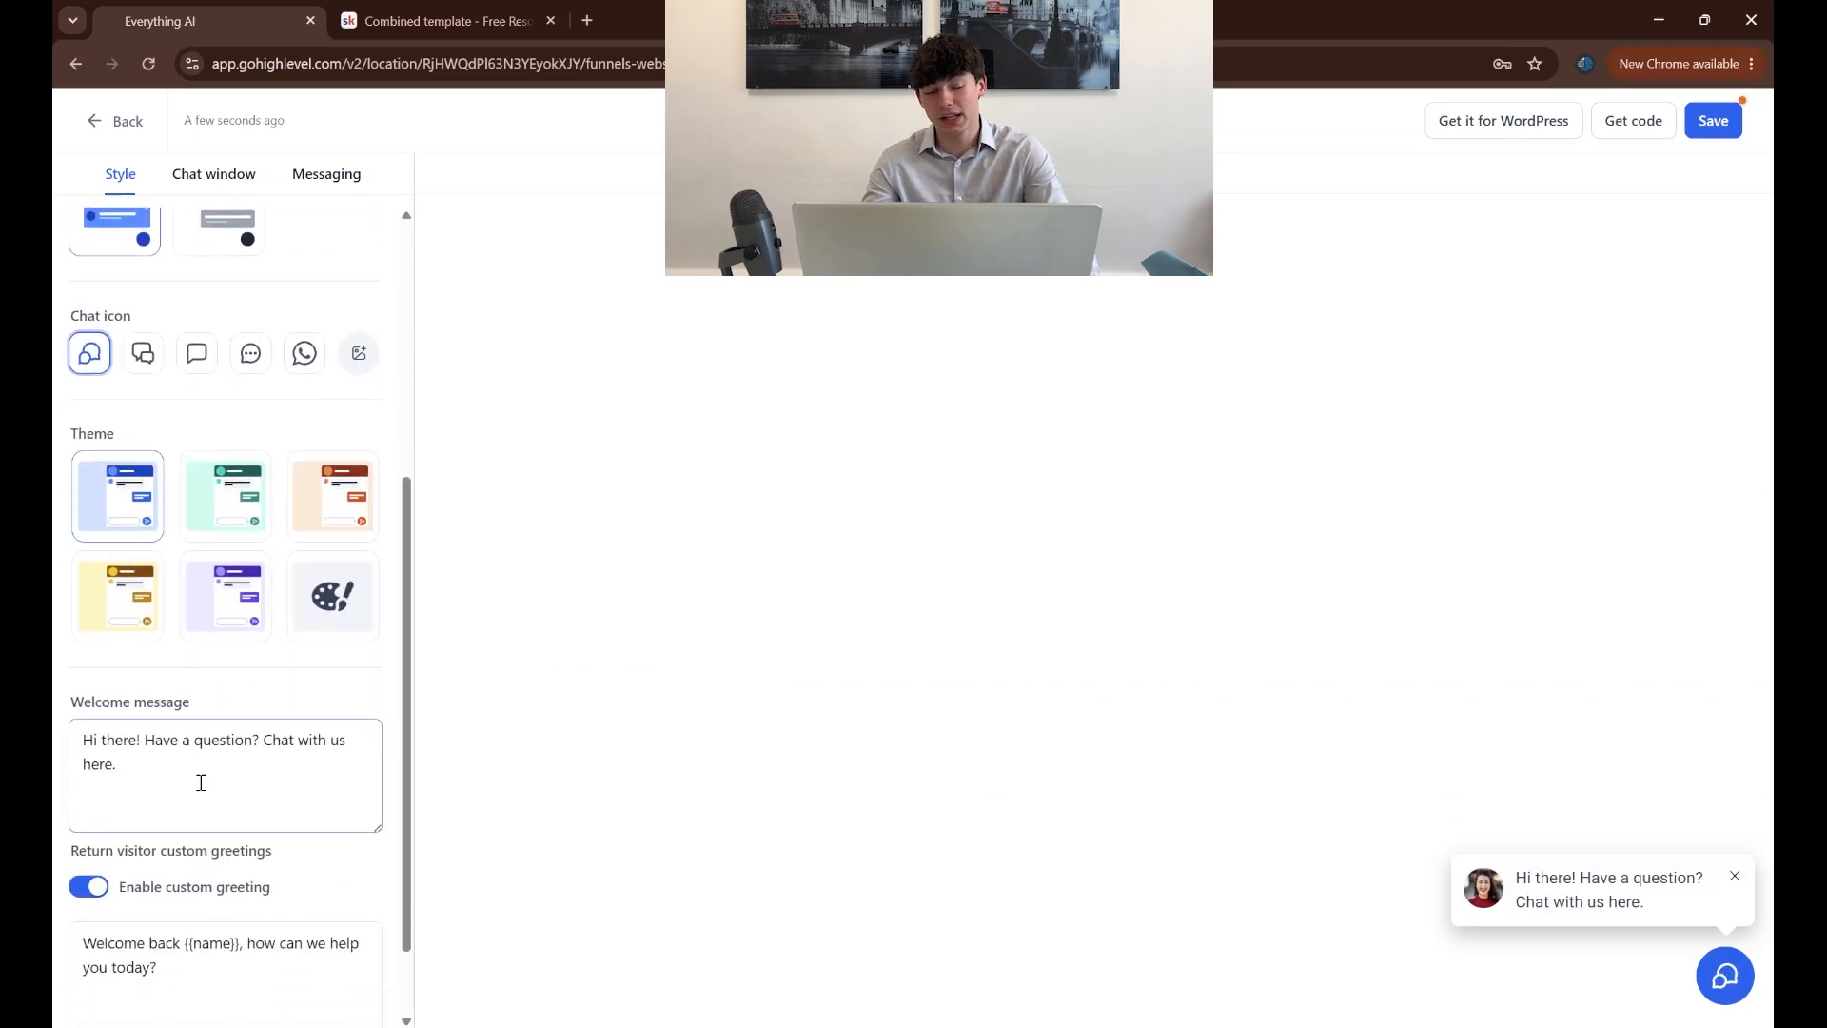
scroll(201, 783, "down", 1)
scroll(265, 559, "up", 5)
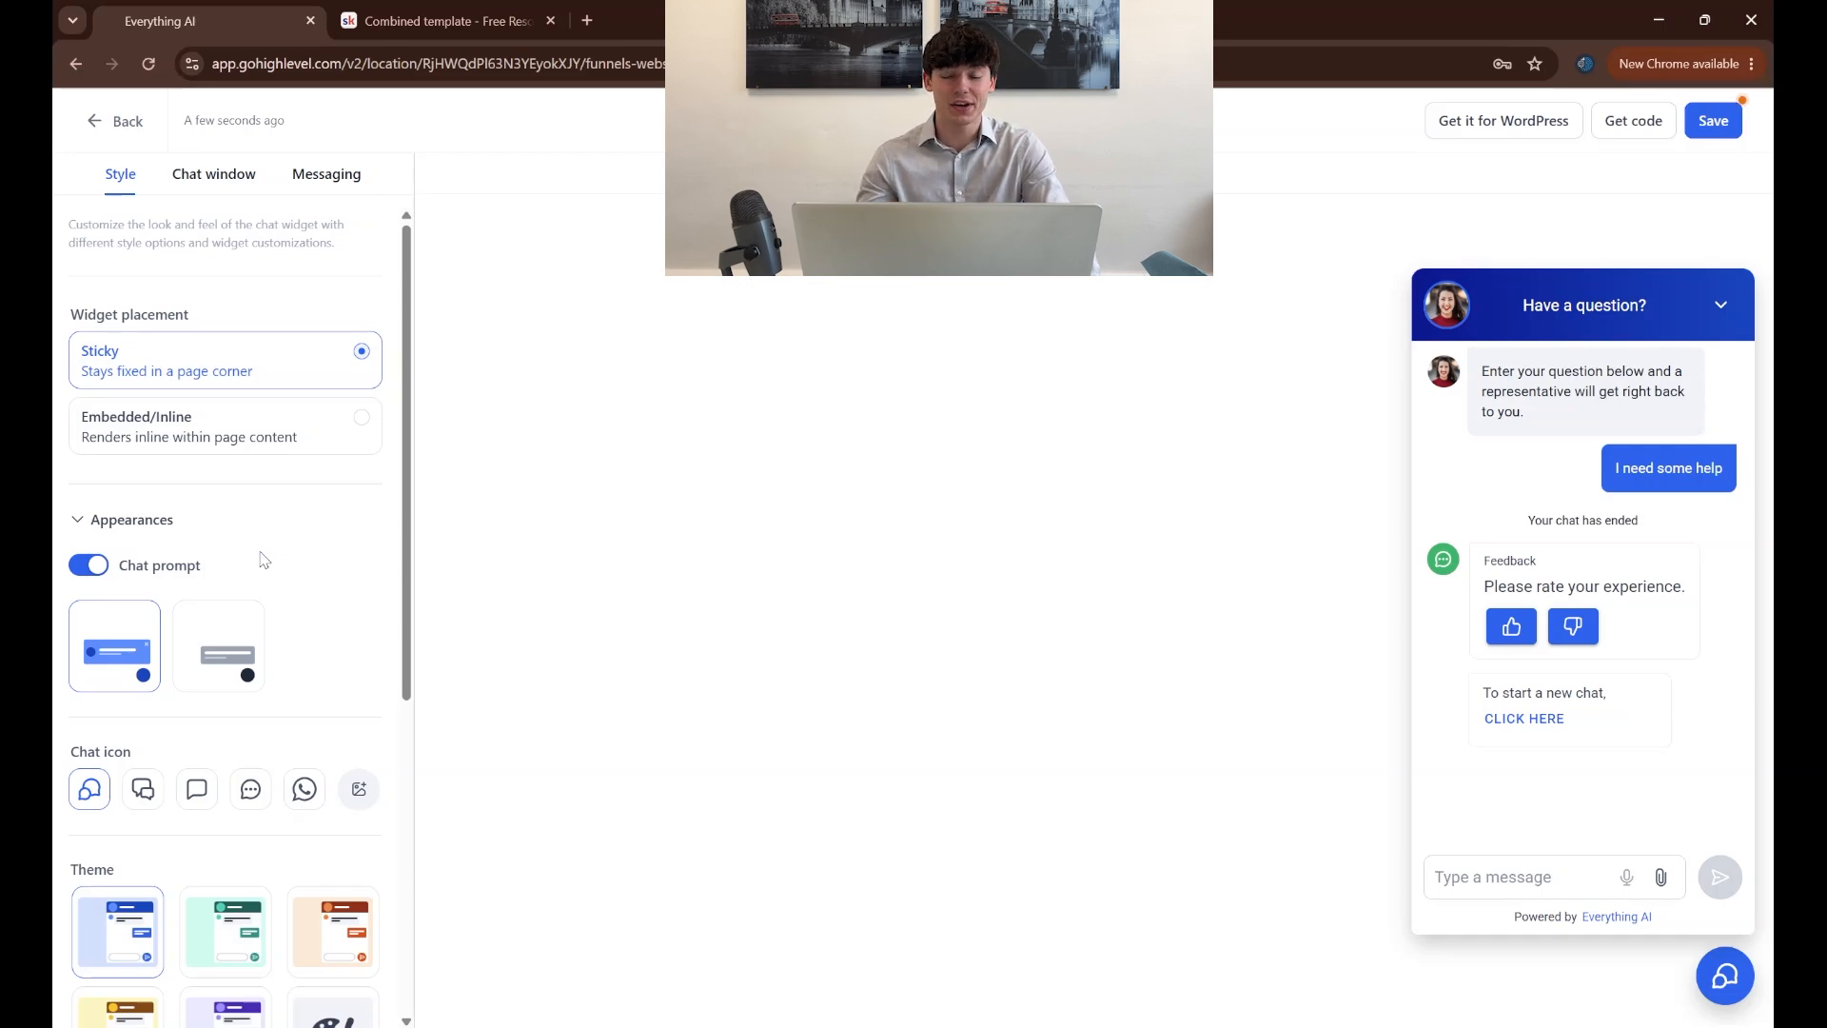
left_click(1712, 121)
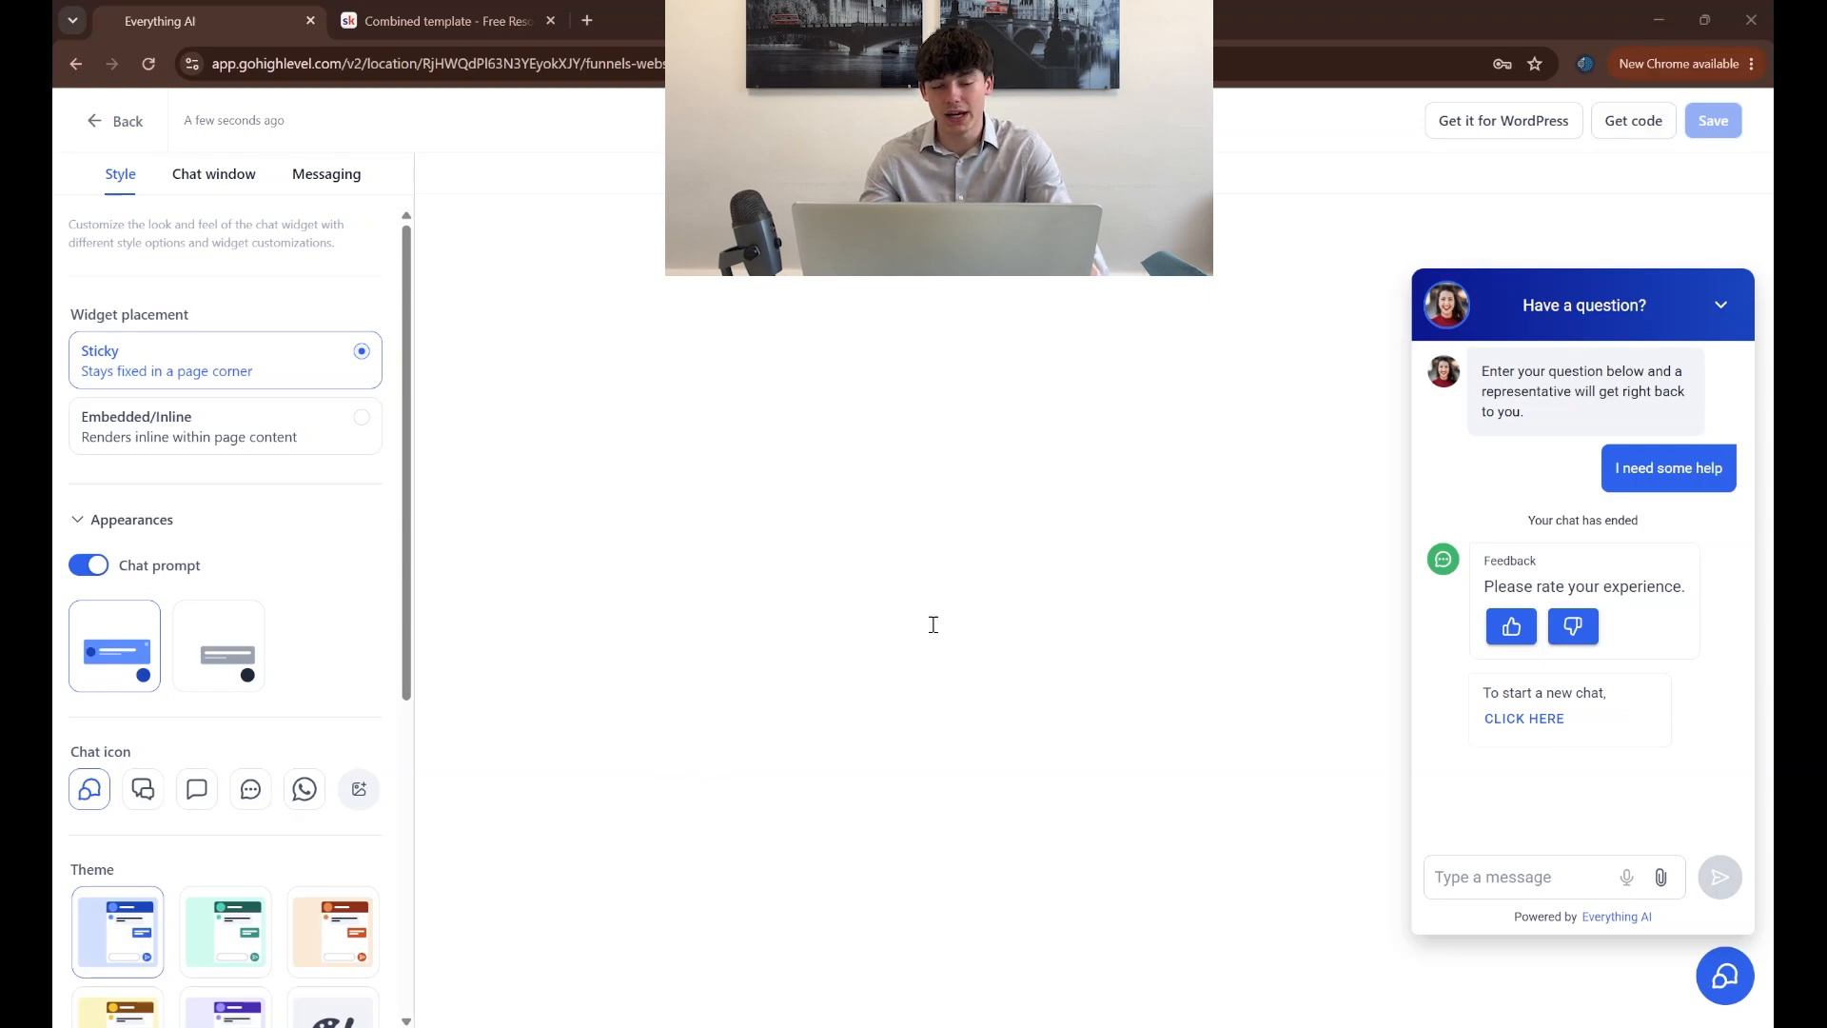
Check the business website in the Business Profile settings and update the business information
left_click(96, 122)
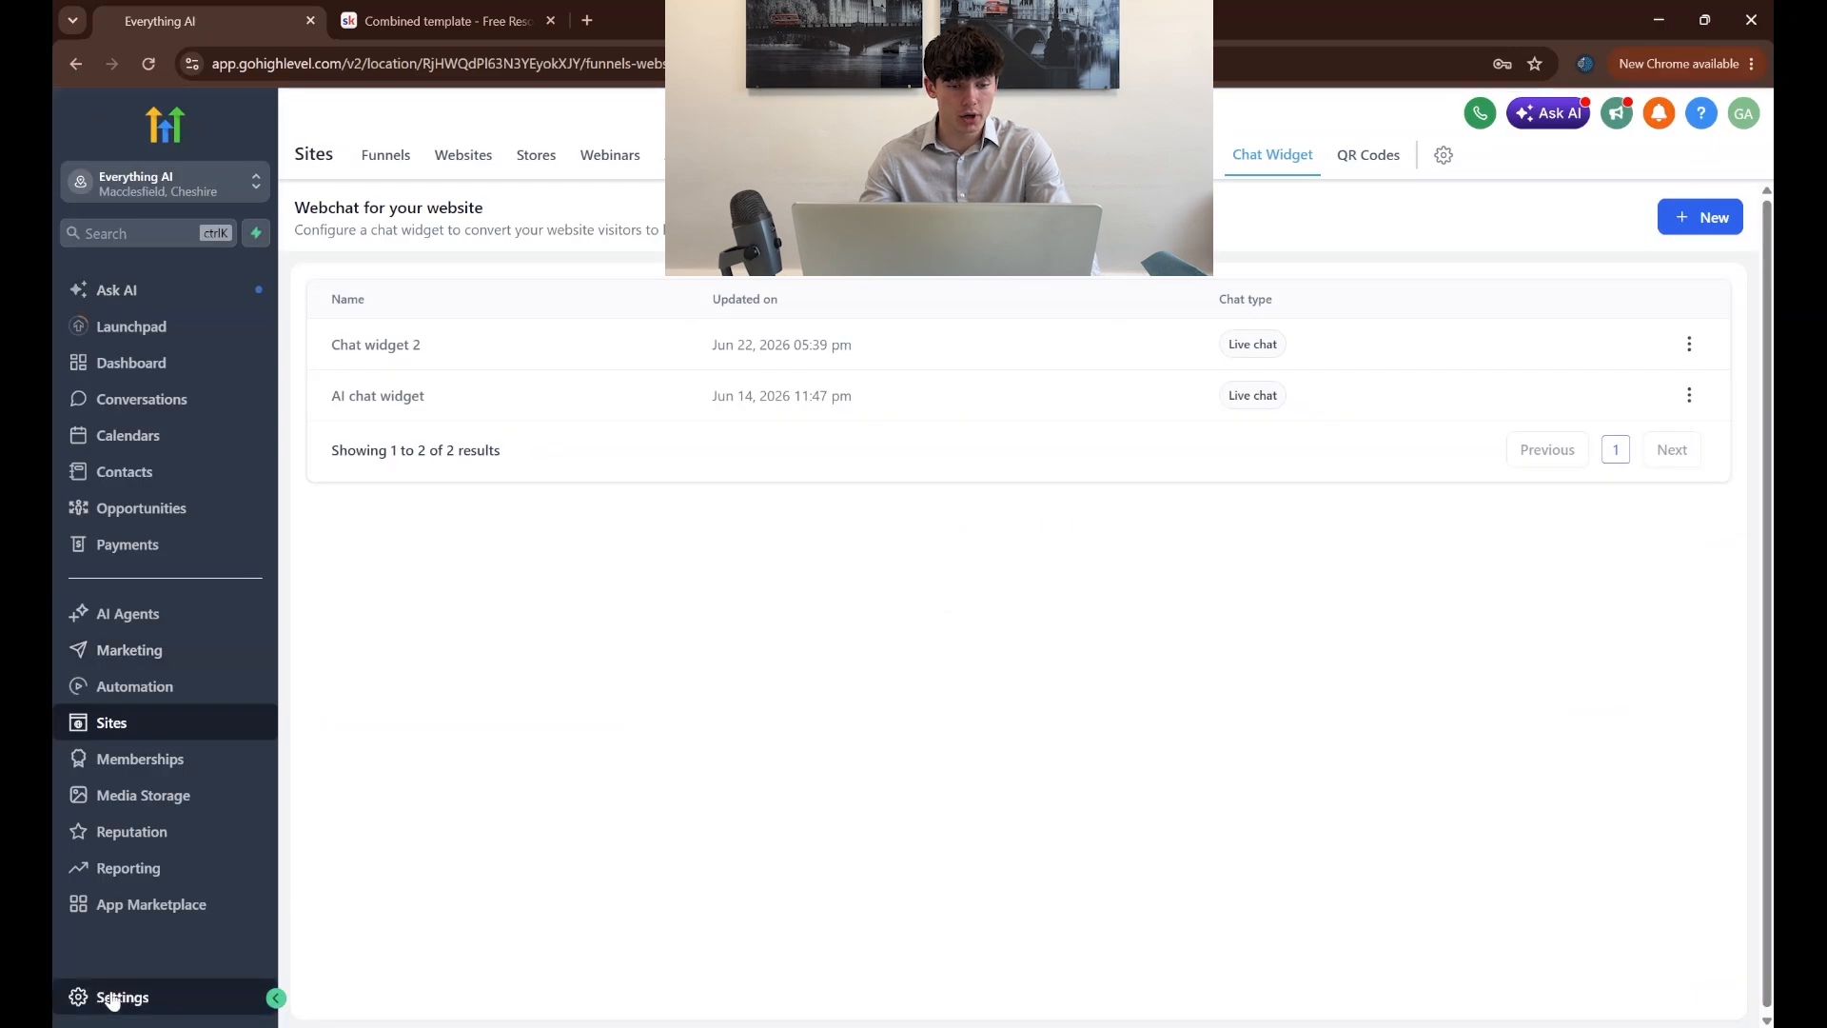
left_click(112, 997)
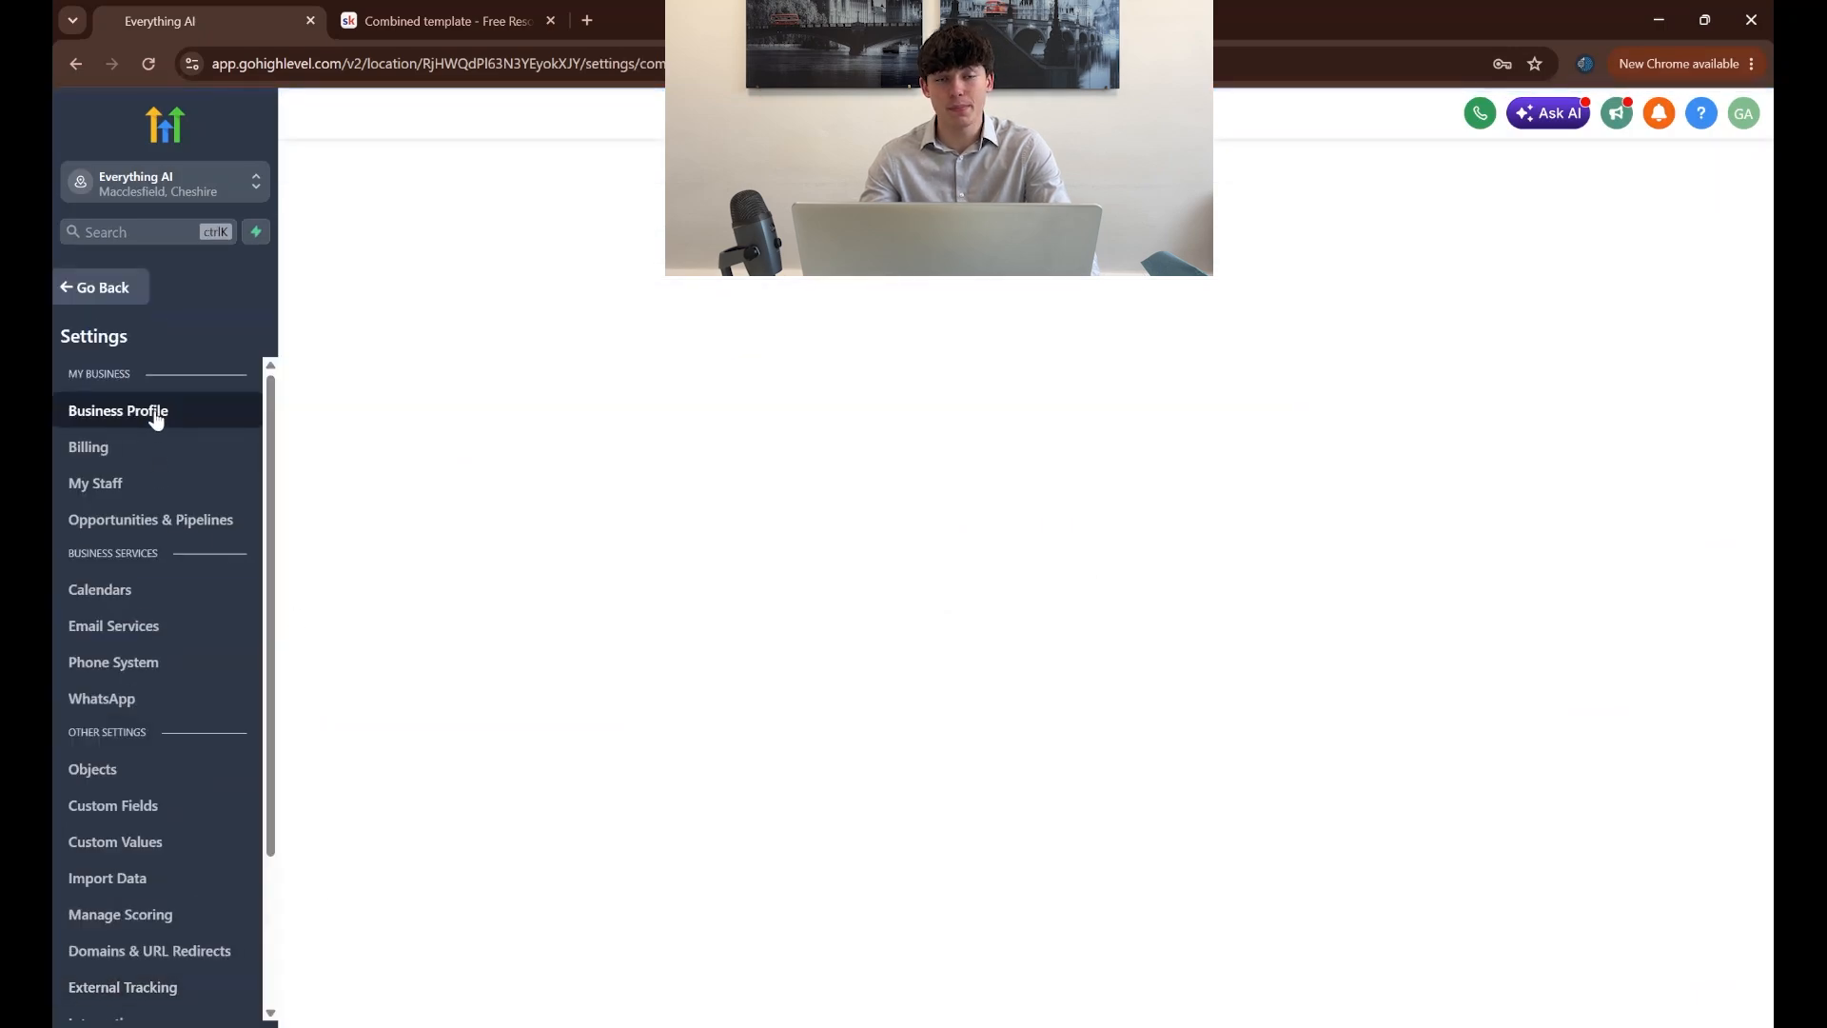
scroll(570, 726, "down", 2)
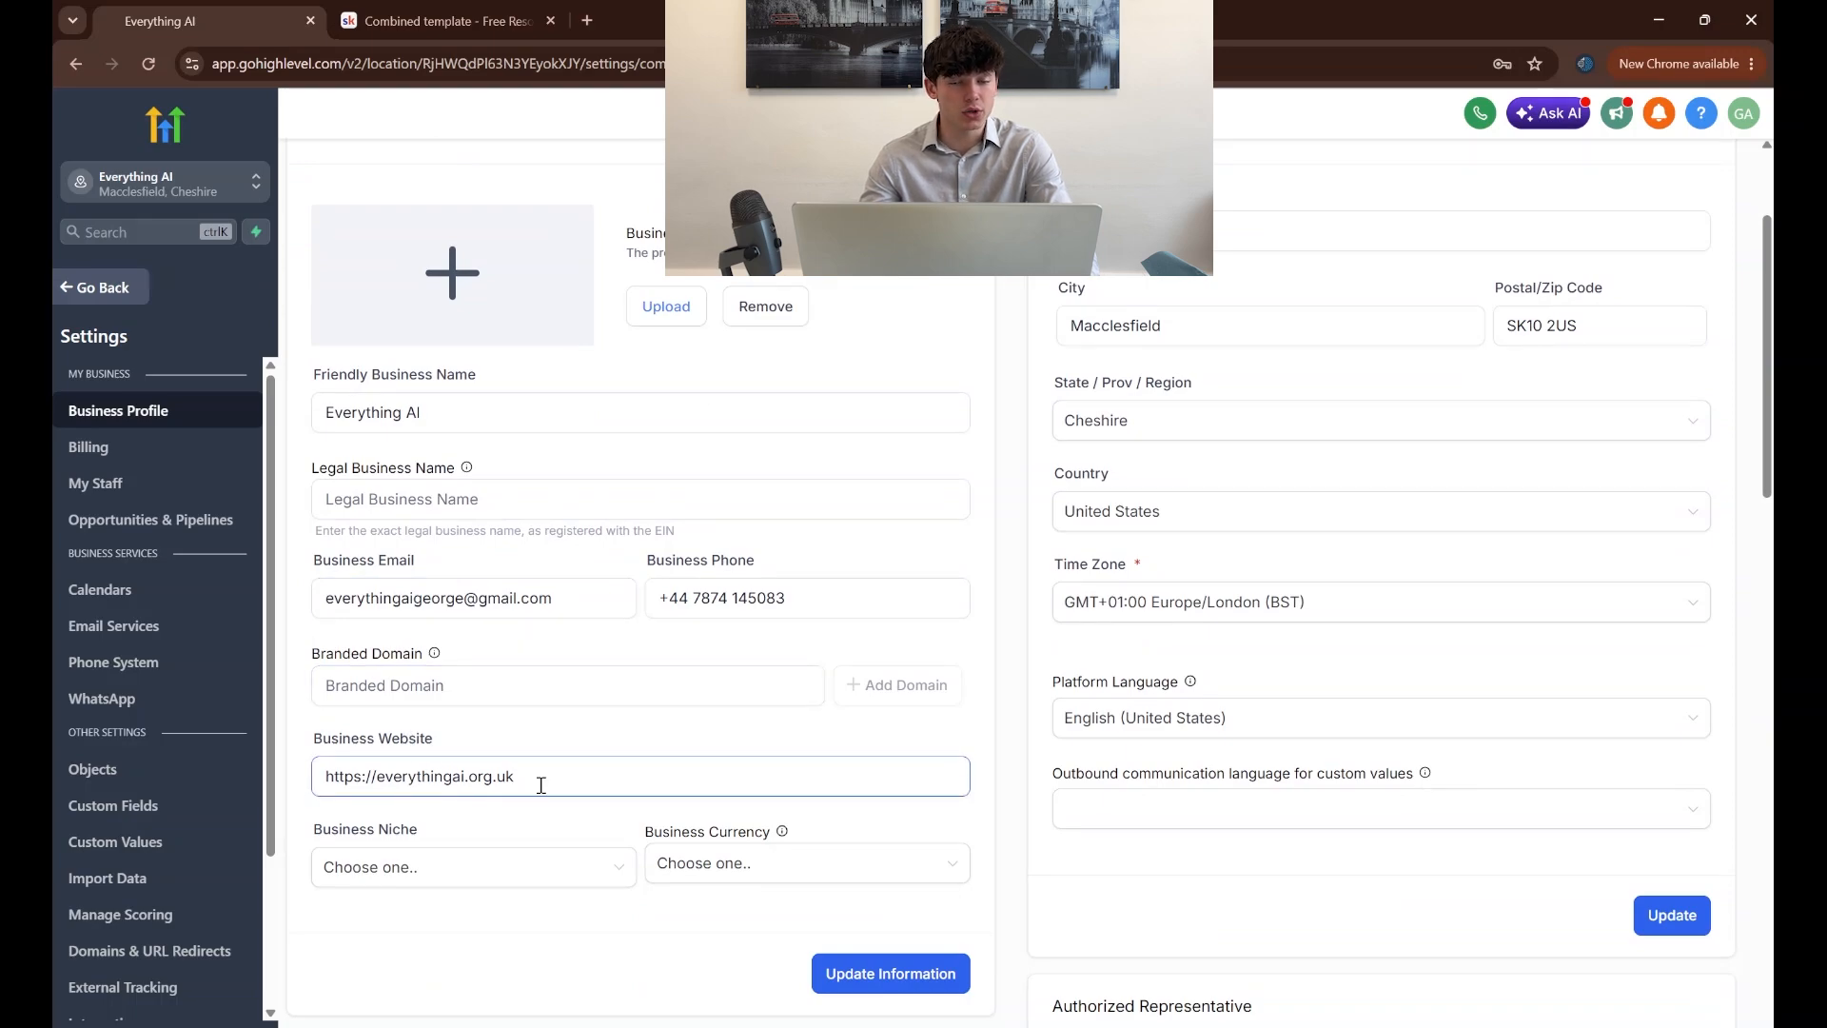
left_click(895, 976)
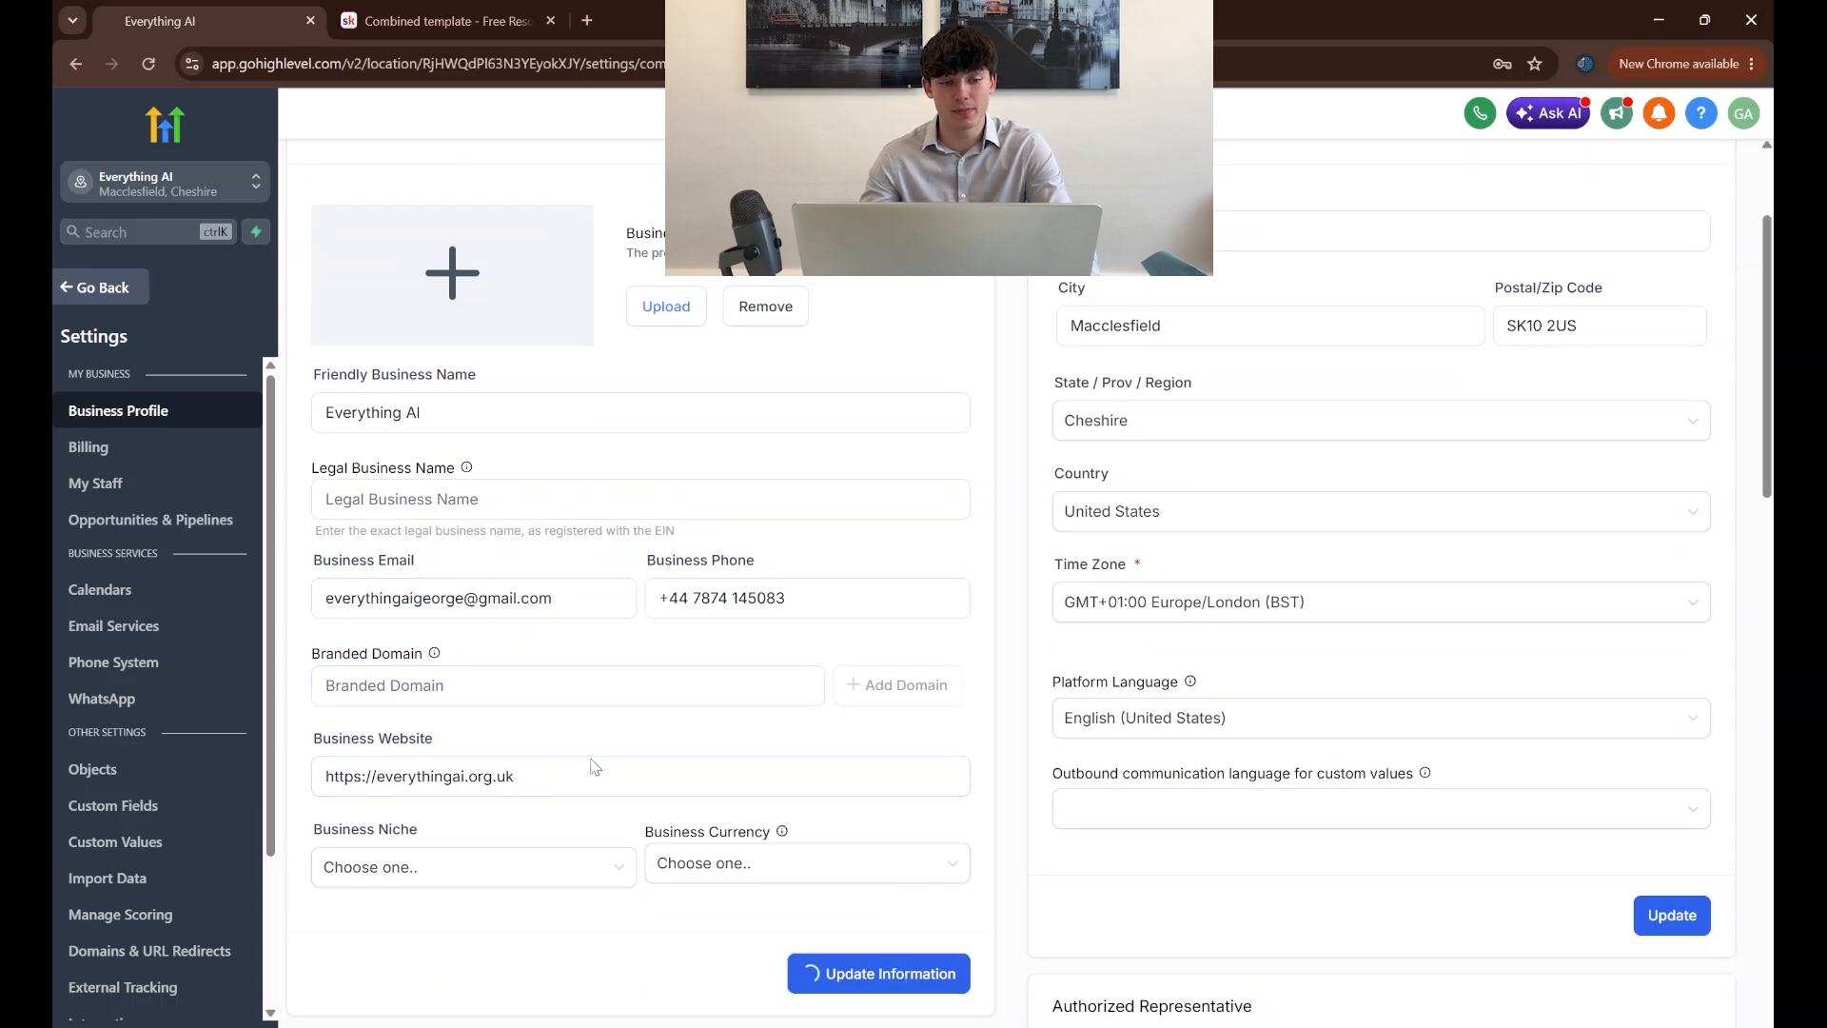
left_click(122, 289)
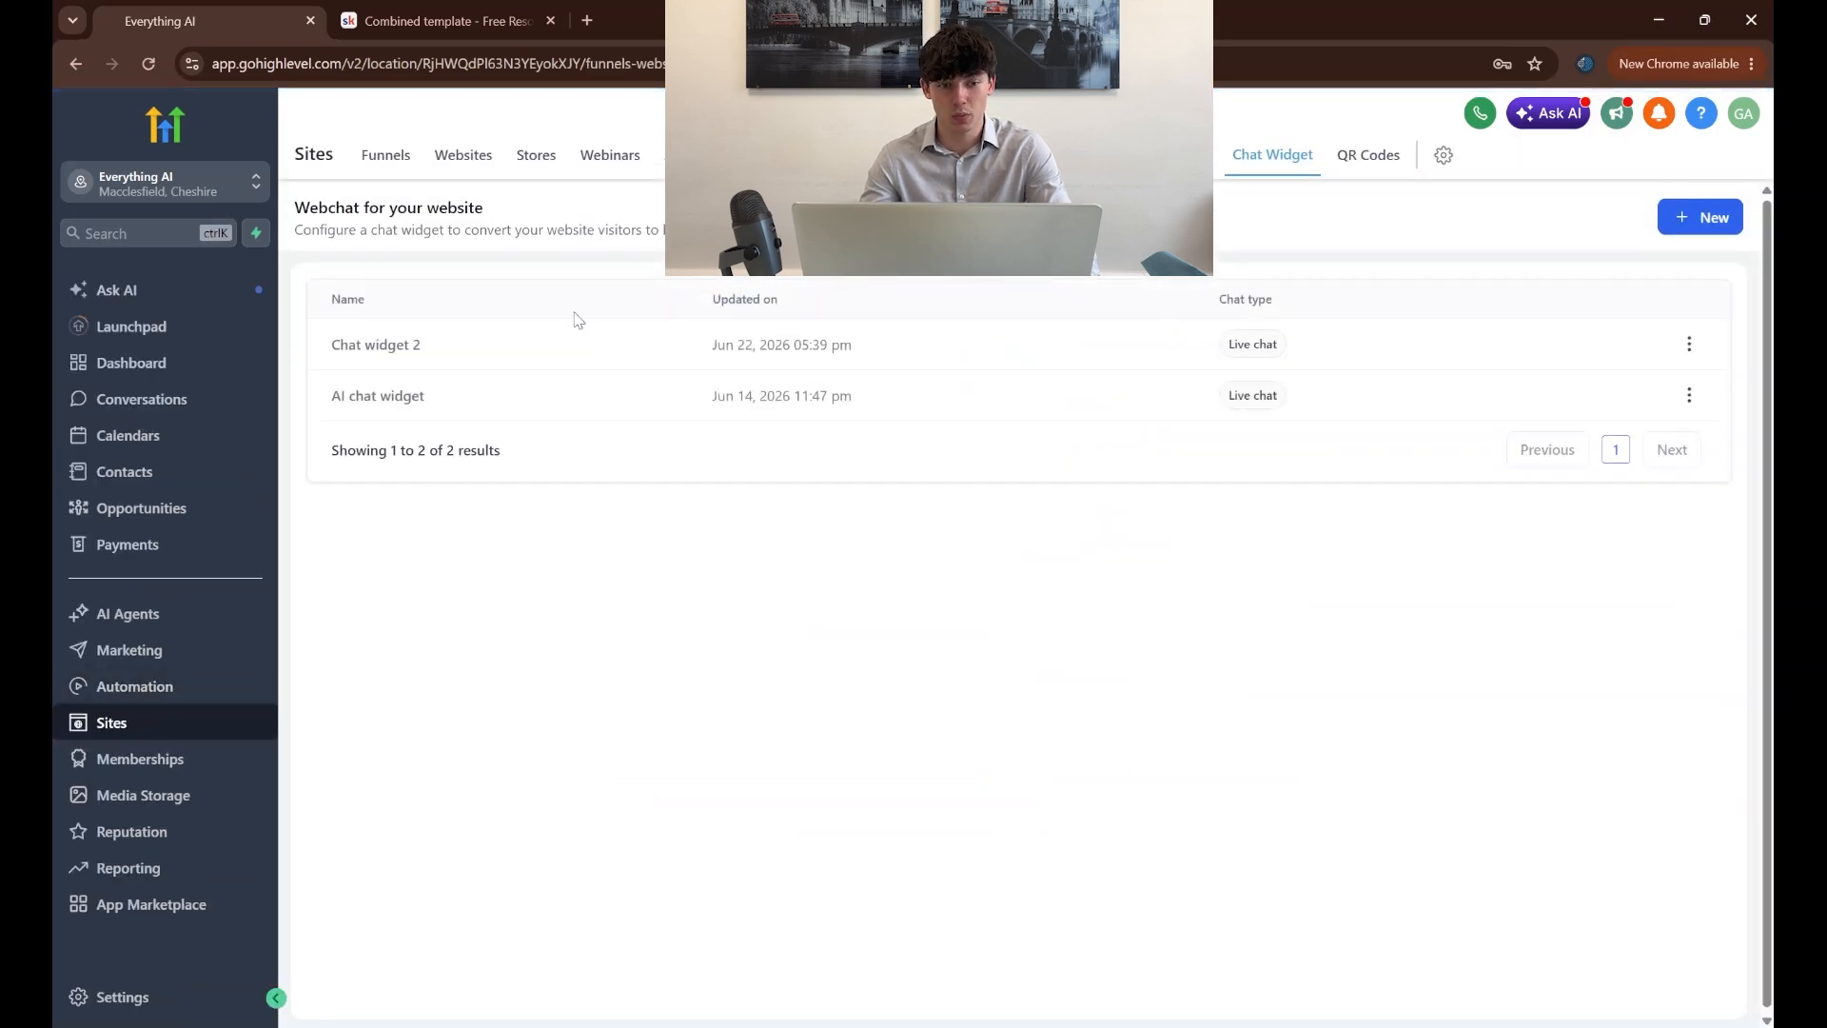
Open Chat widget 2 and get its installation code
left_click(411, 349)
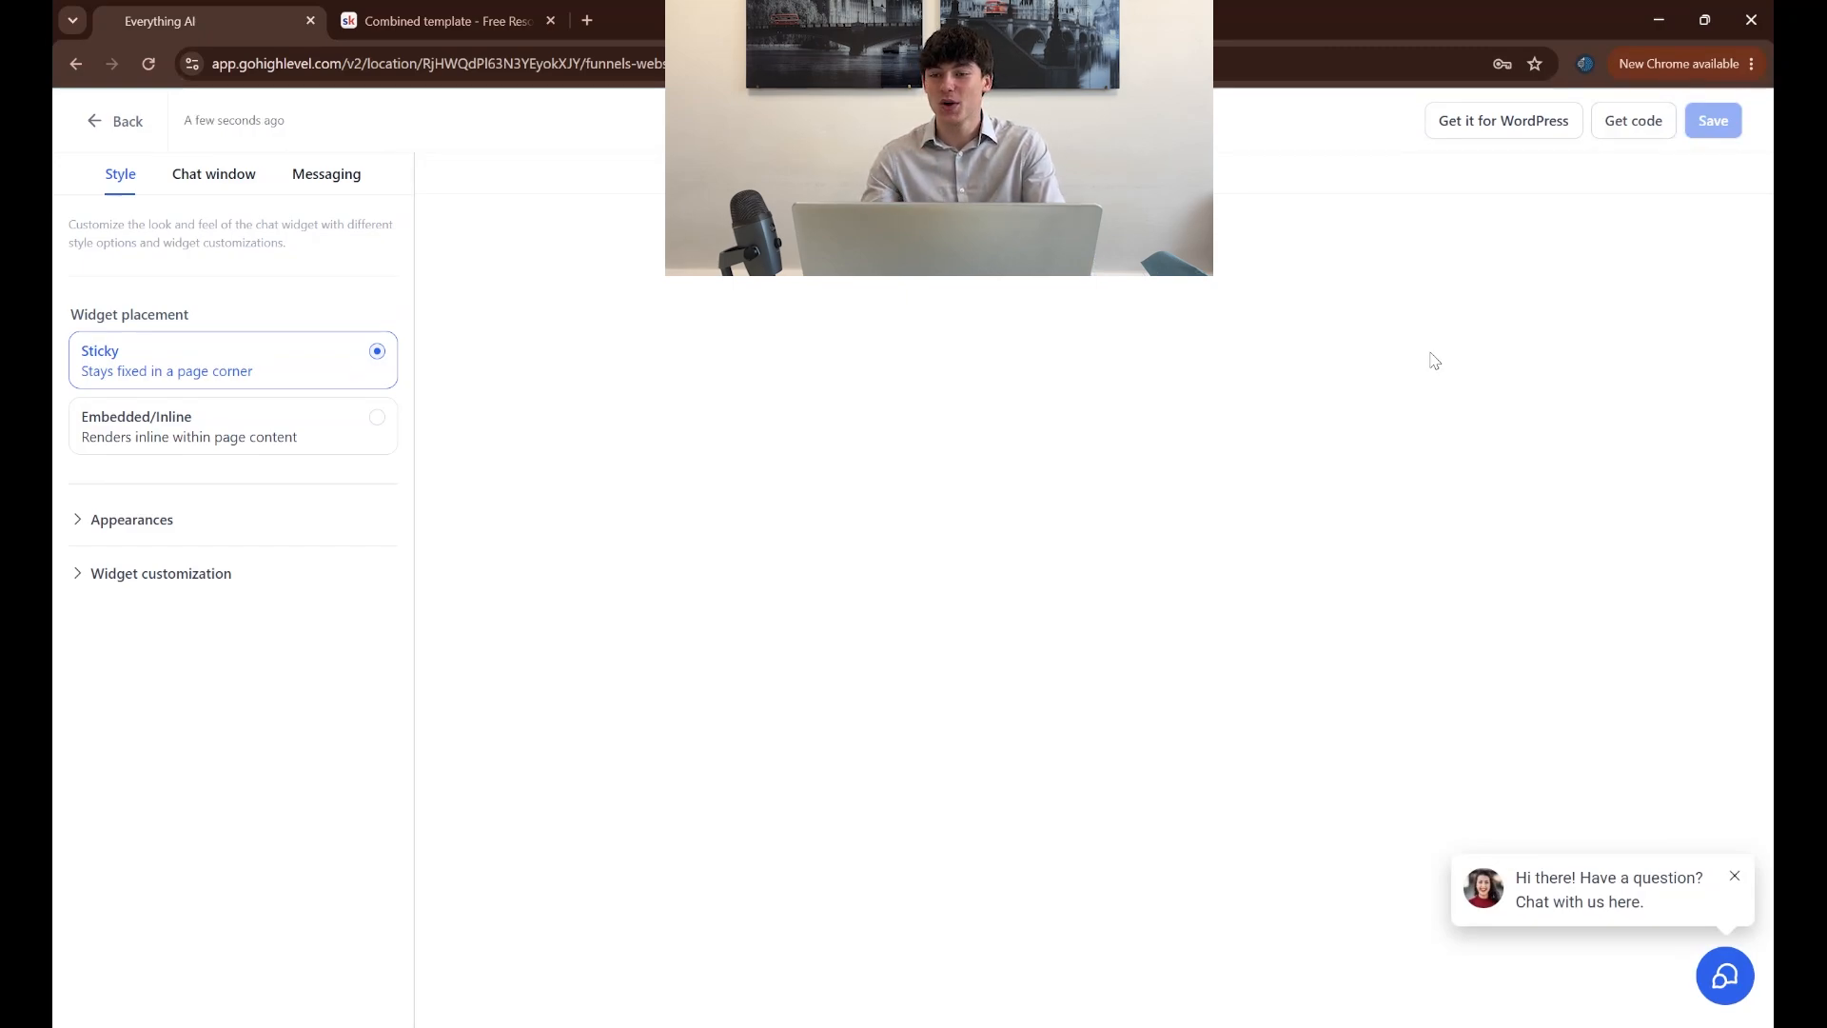
left_click(1620, 123)
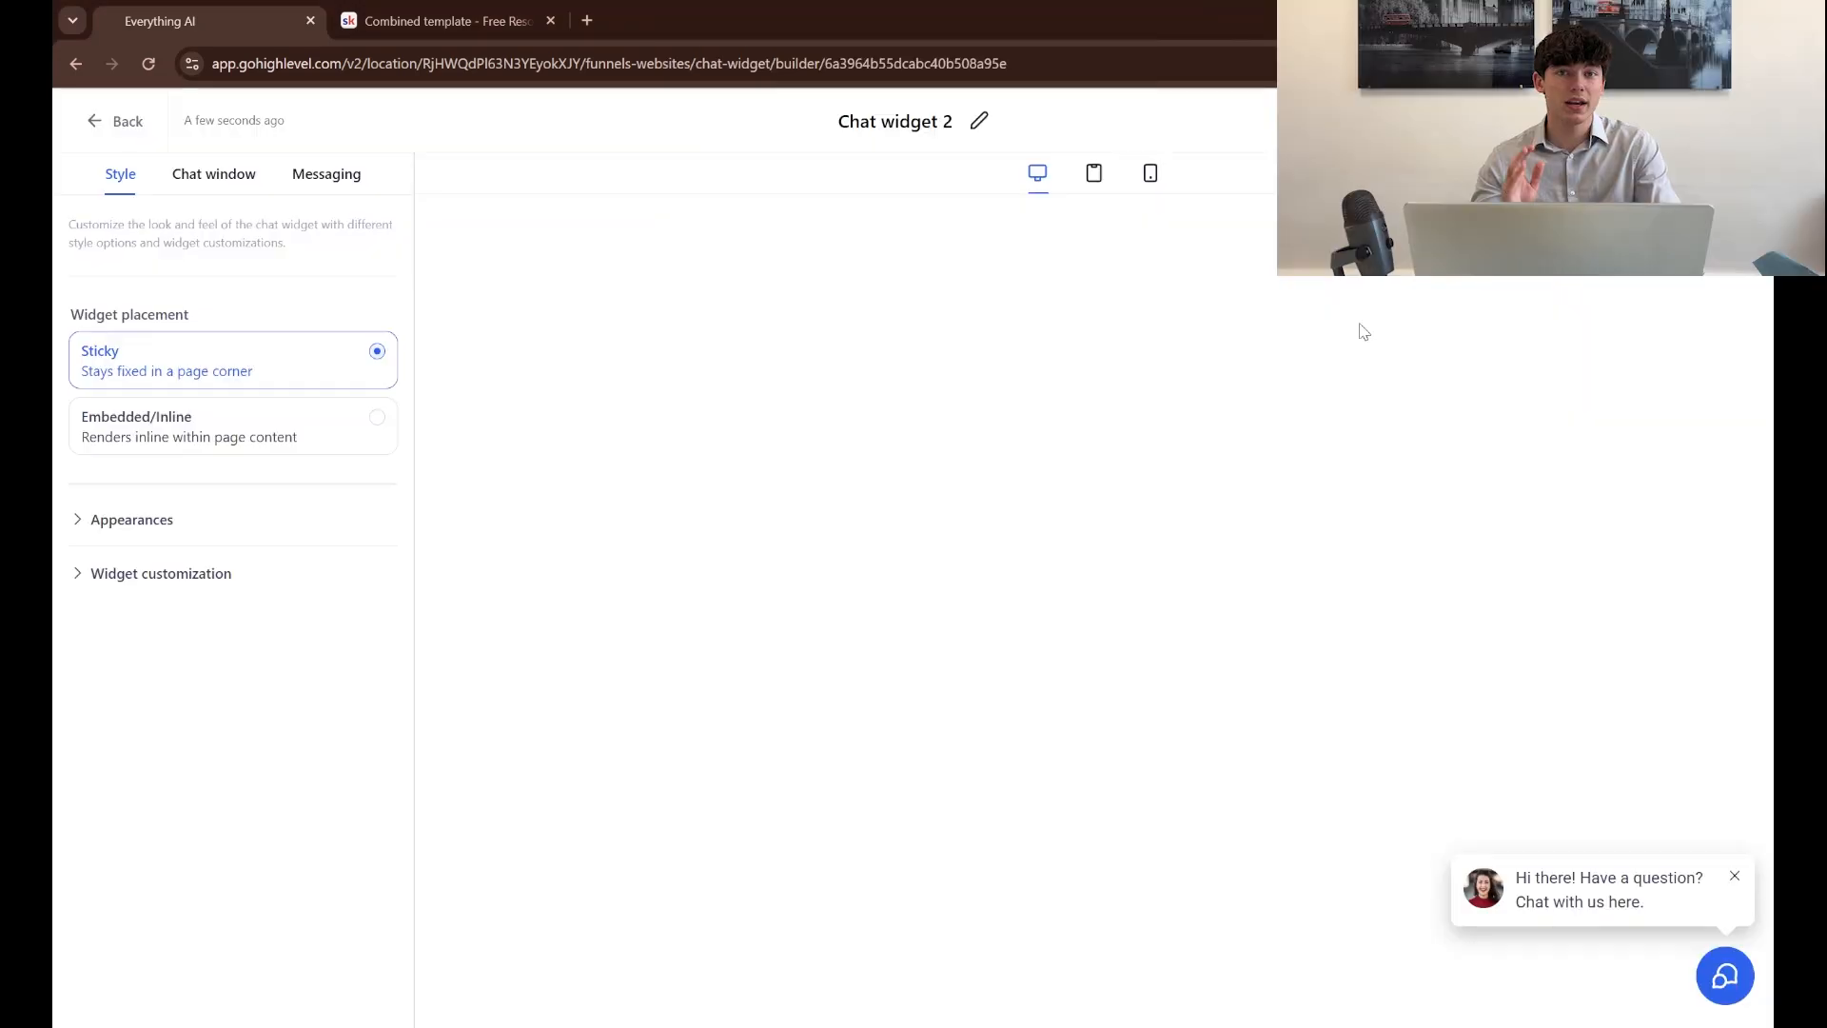
left_click(114, 121)
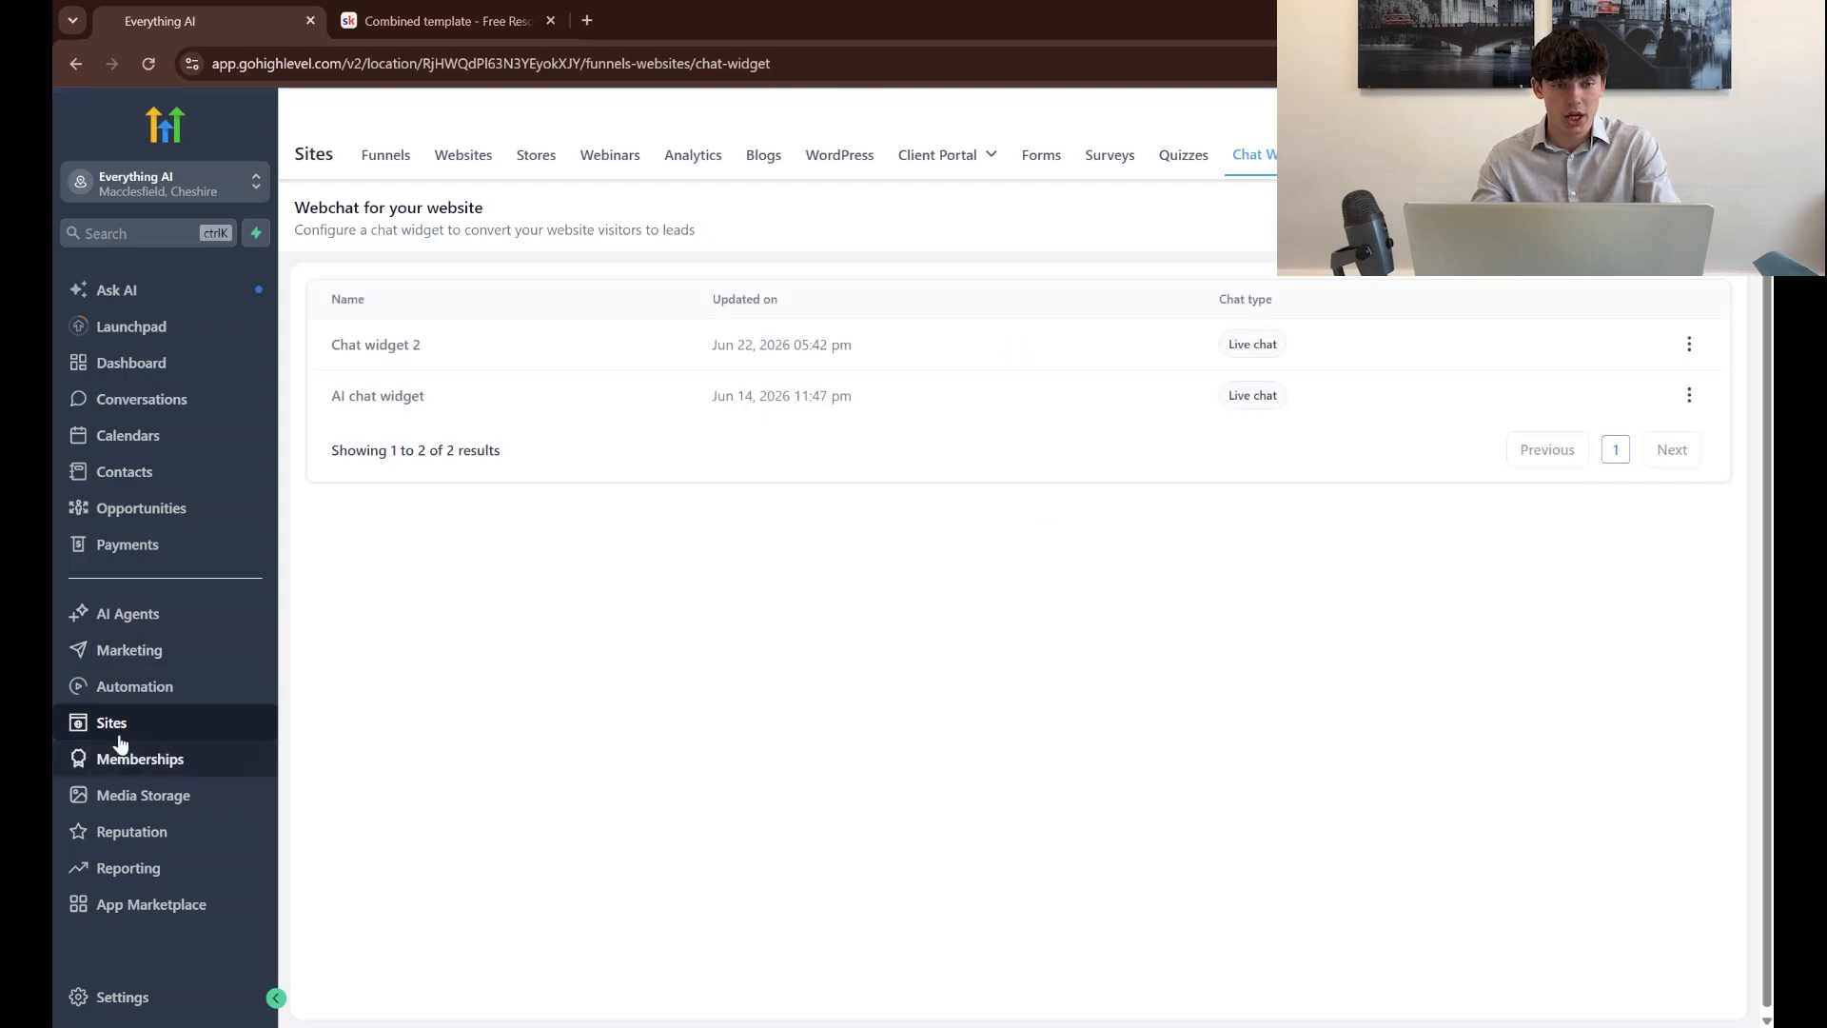
Assign Chat widget 2 as the Automotive Detailing website's chat widget and save the website settings
left_click(445, 160)
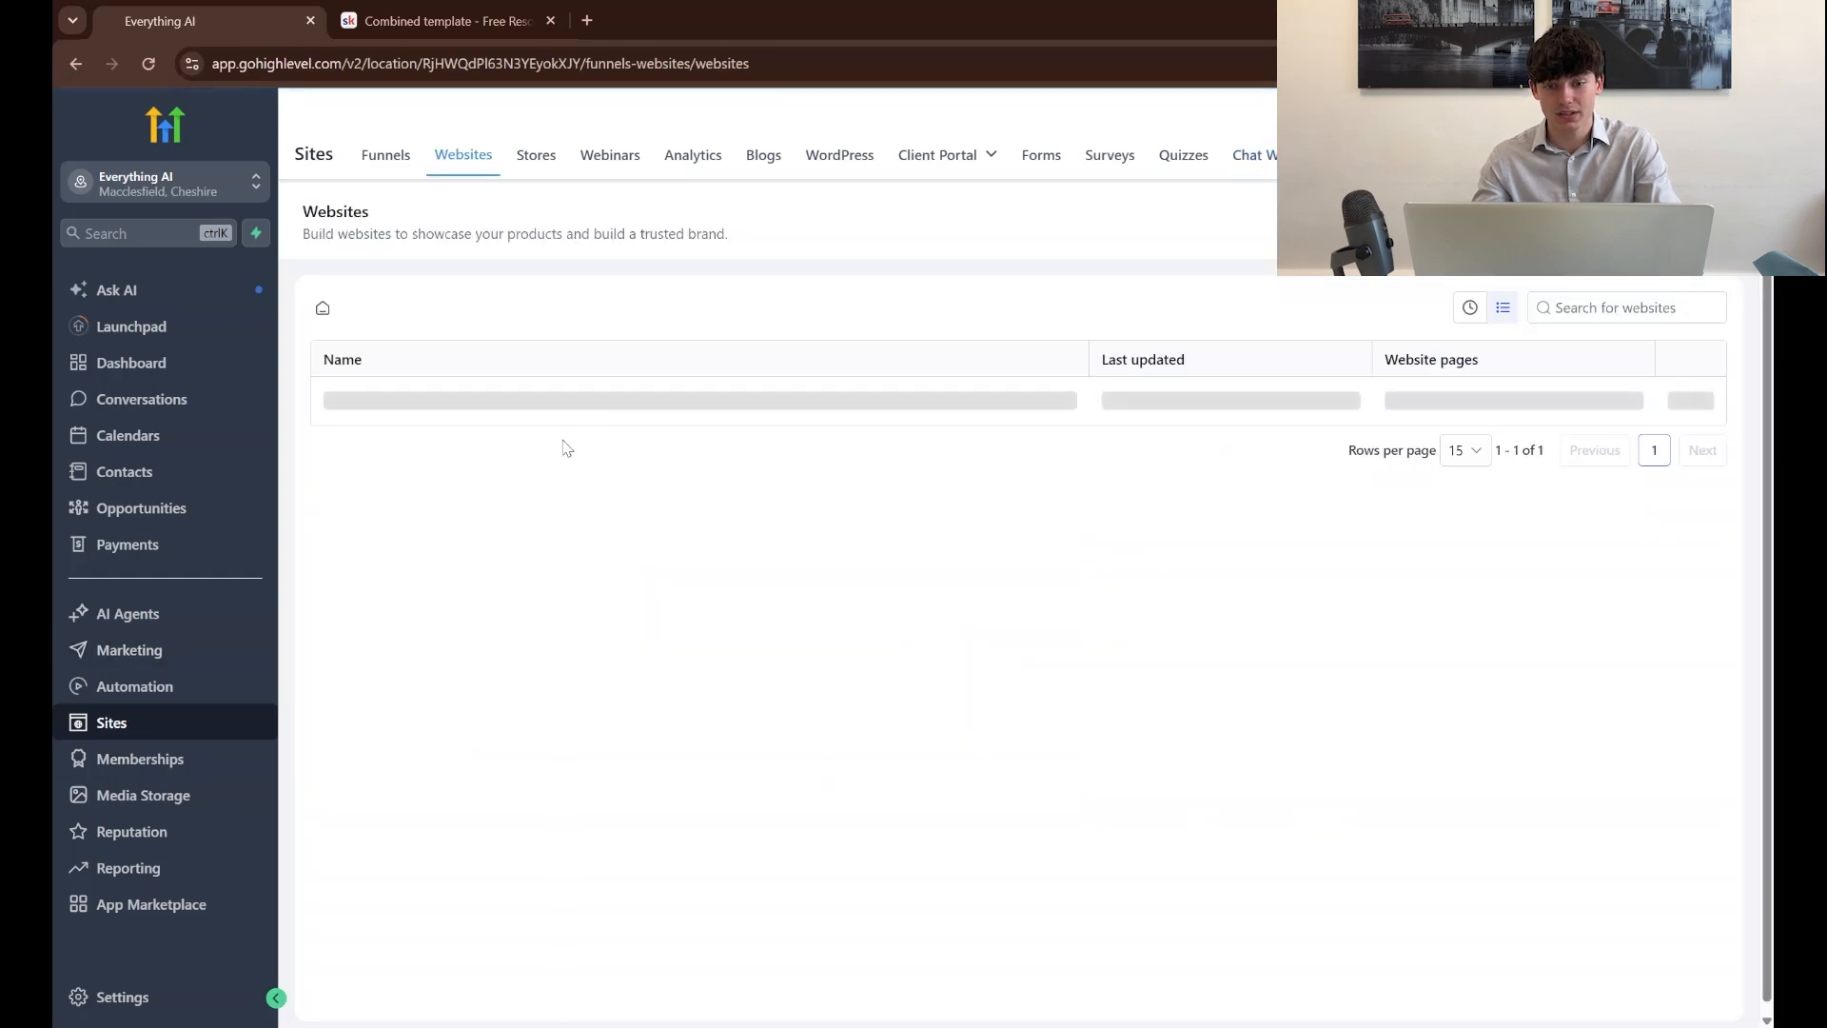
left_click(449, 409)
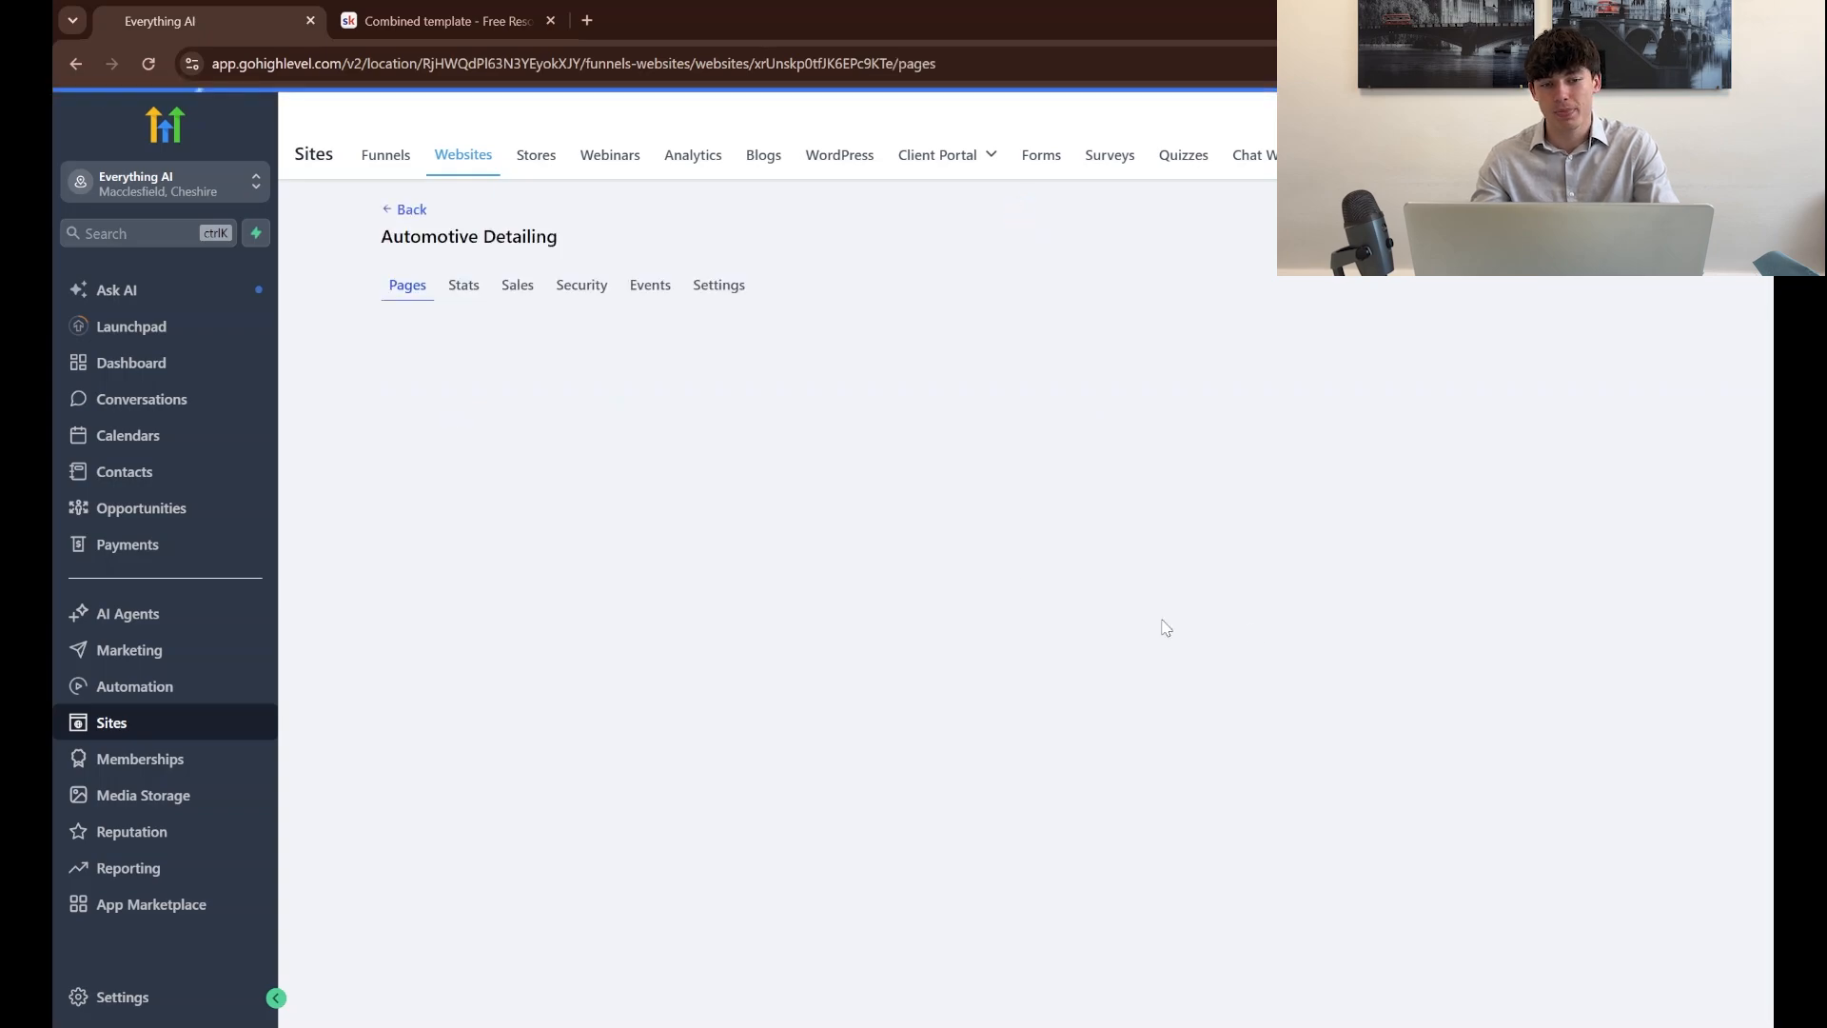
left_click(719, 285)
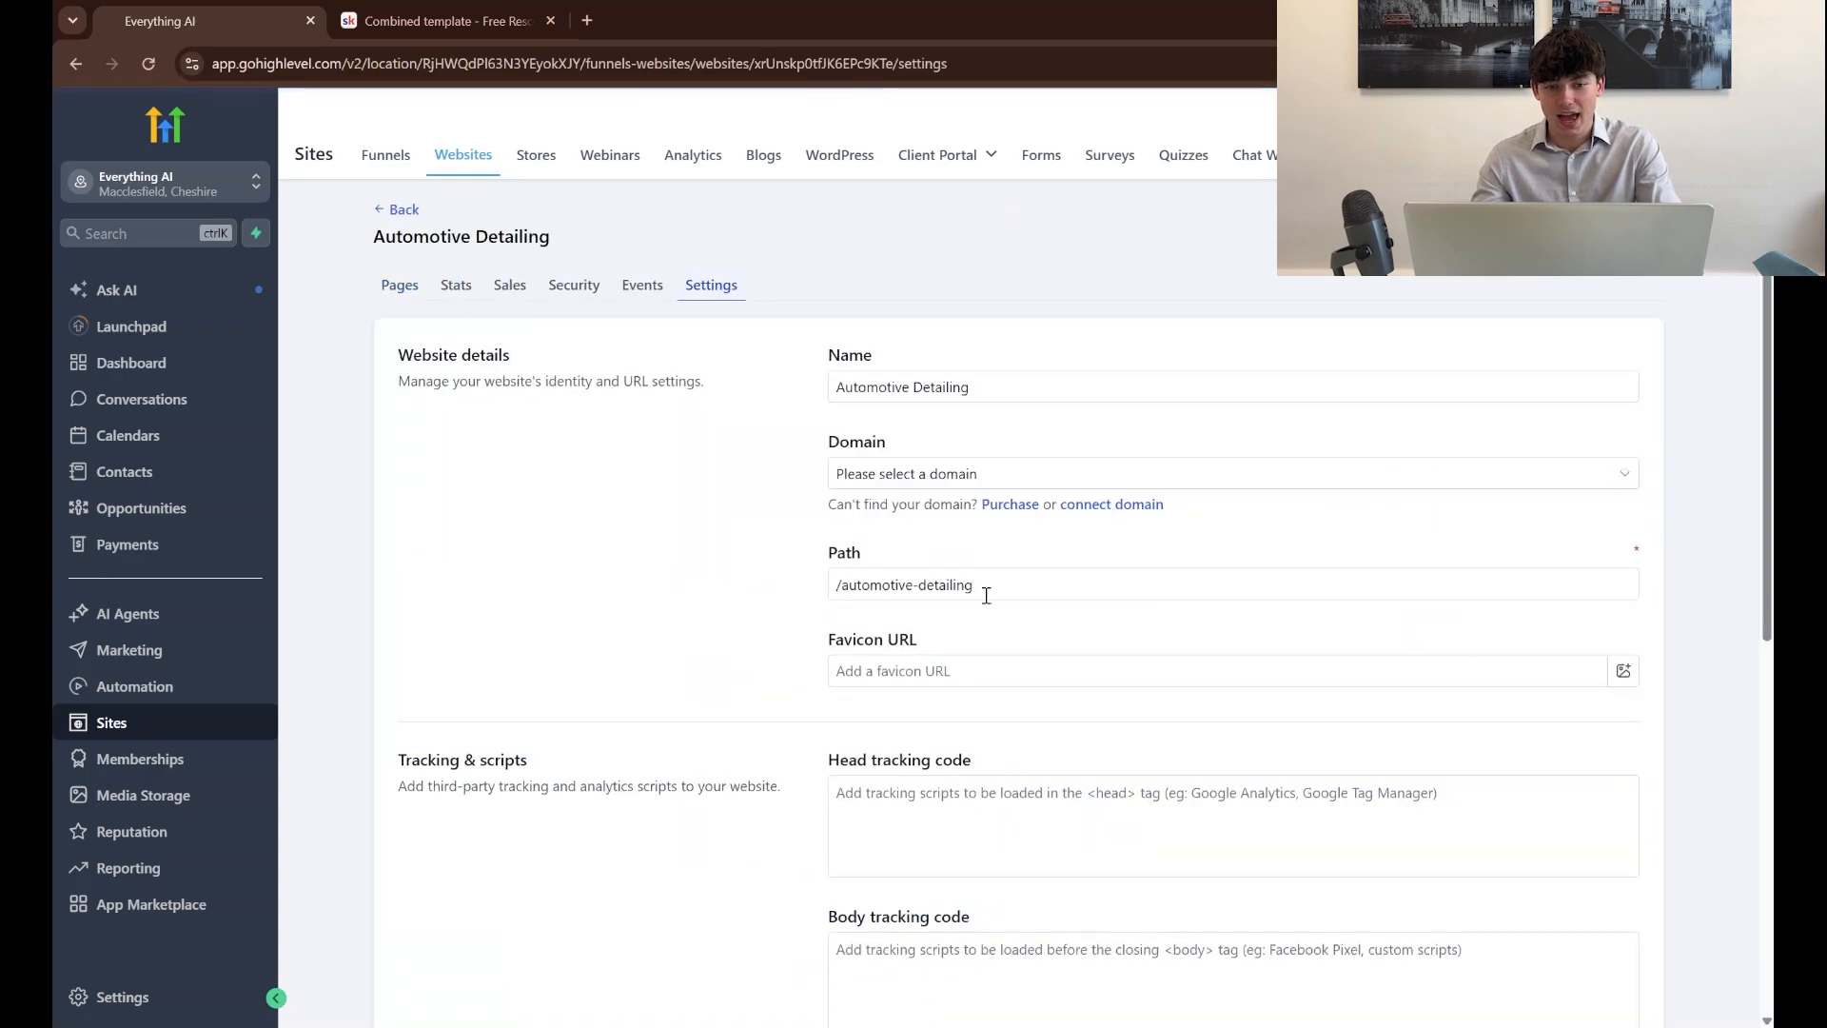
scroll(925, 509, "down", 4)
left_click(955, 729)
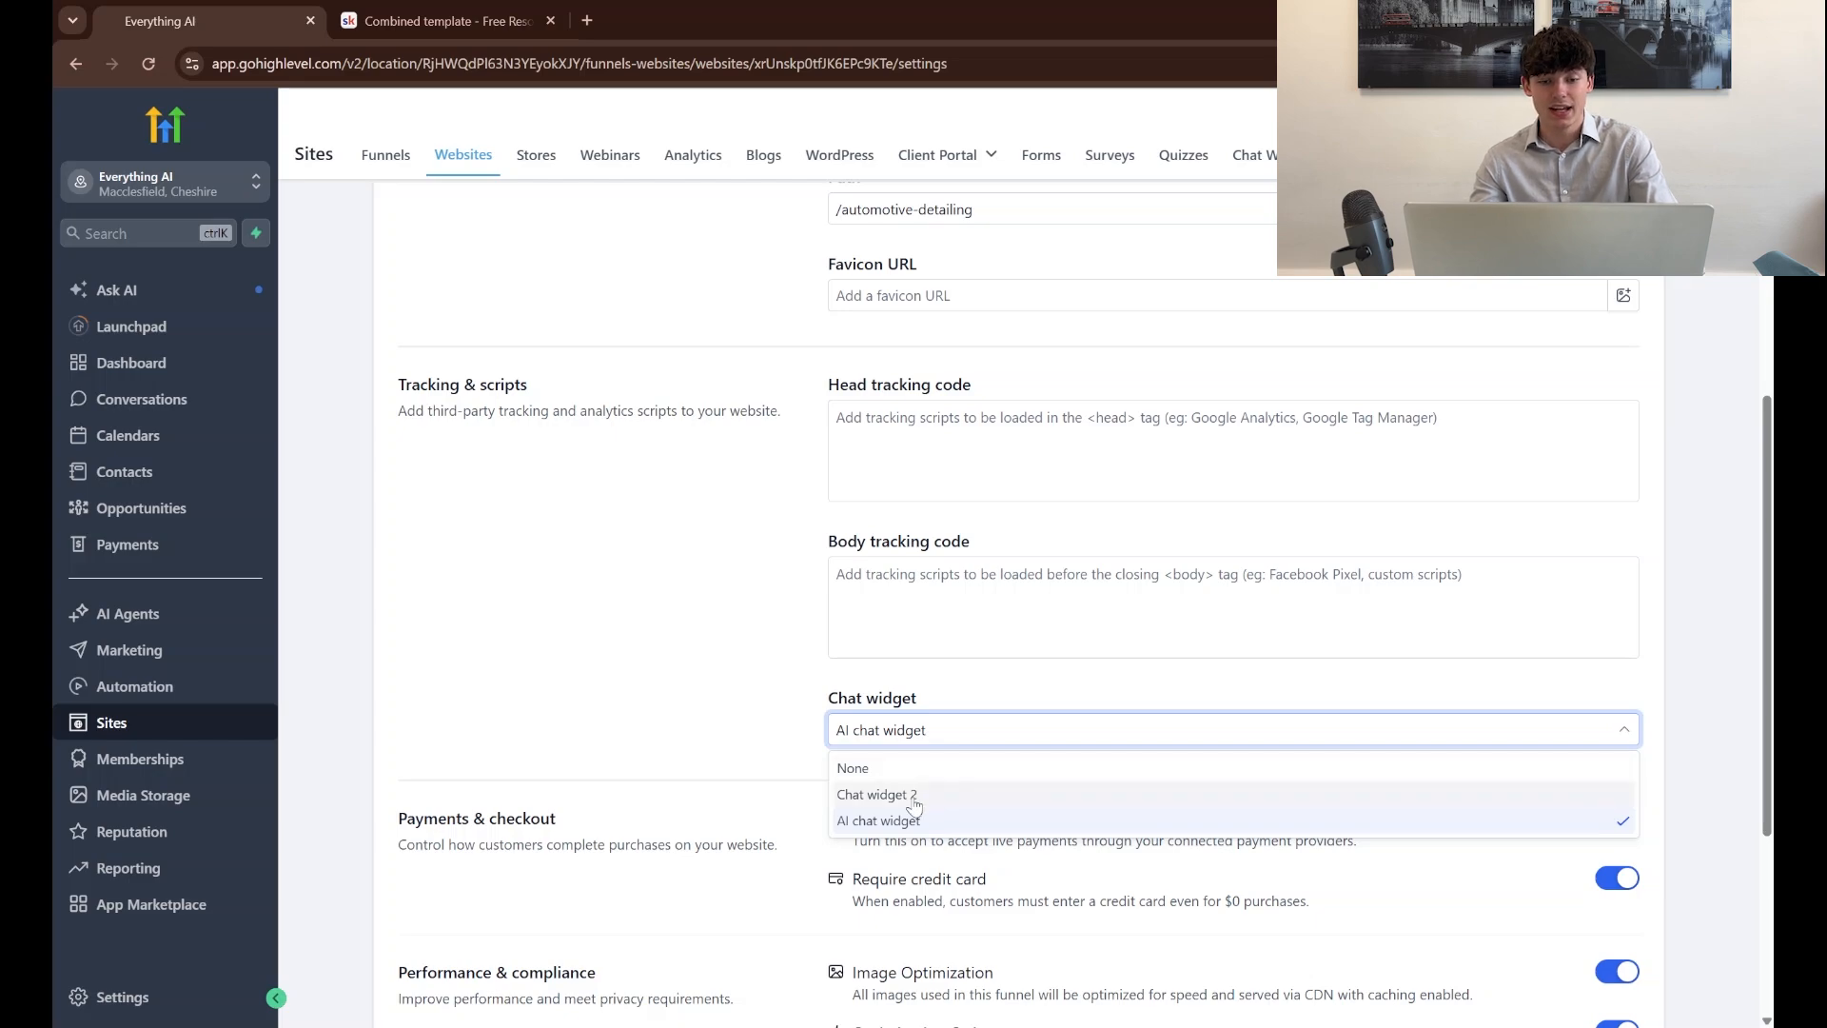
left_click(916, 796)
scroll(1366, 773, "down", 4)
left_click(1611, 942)
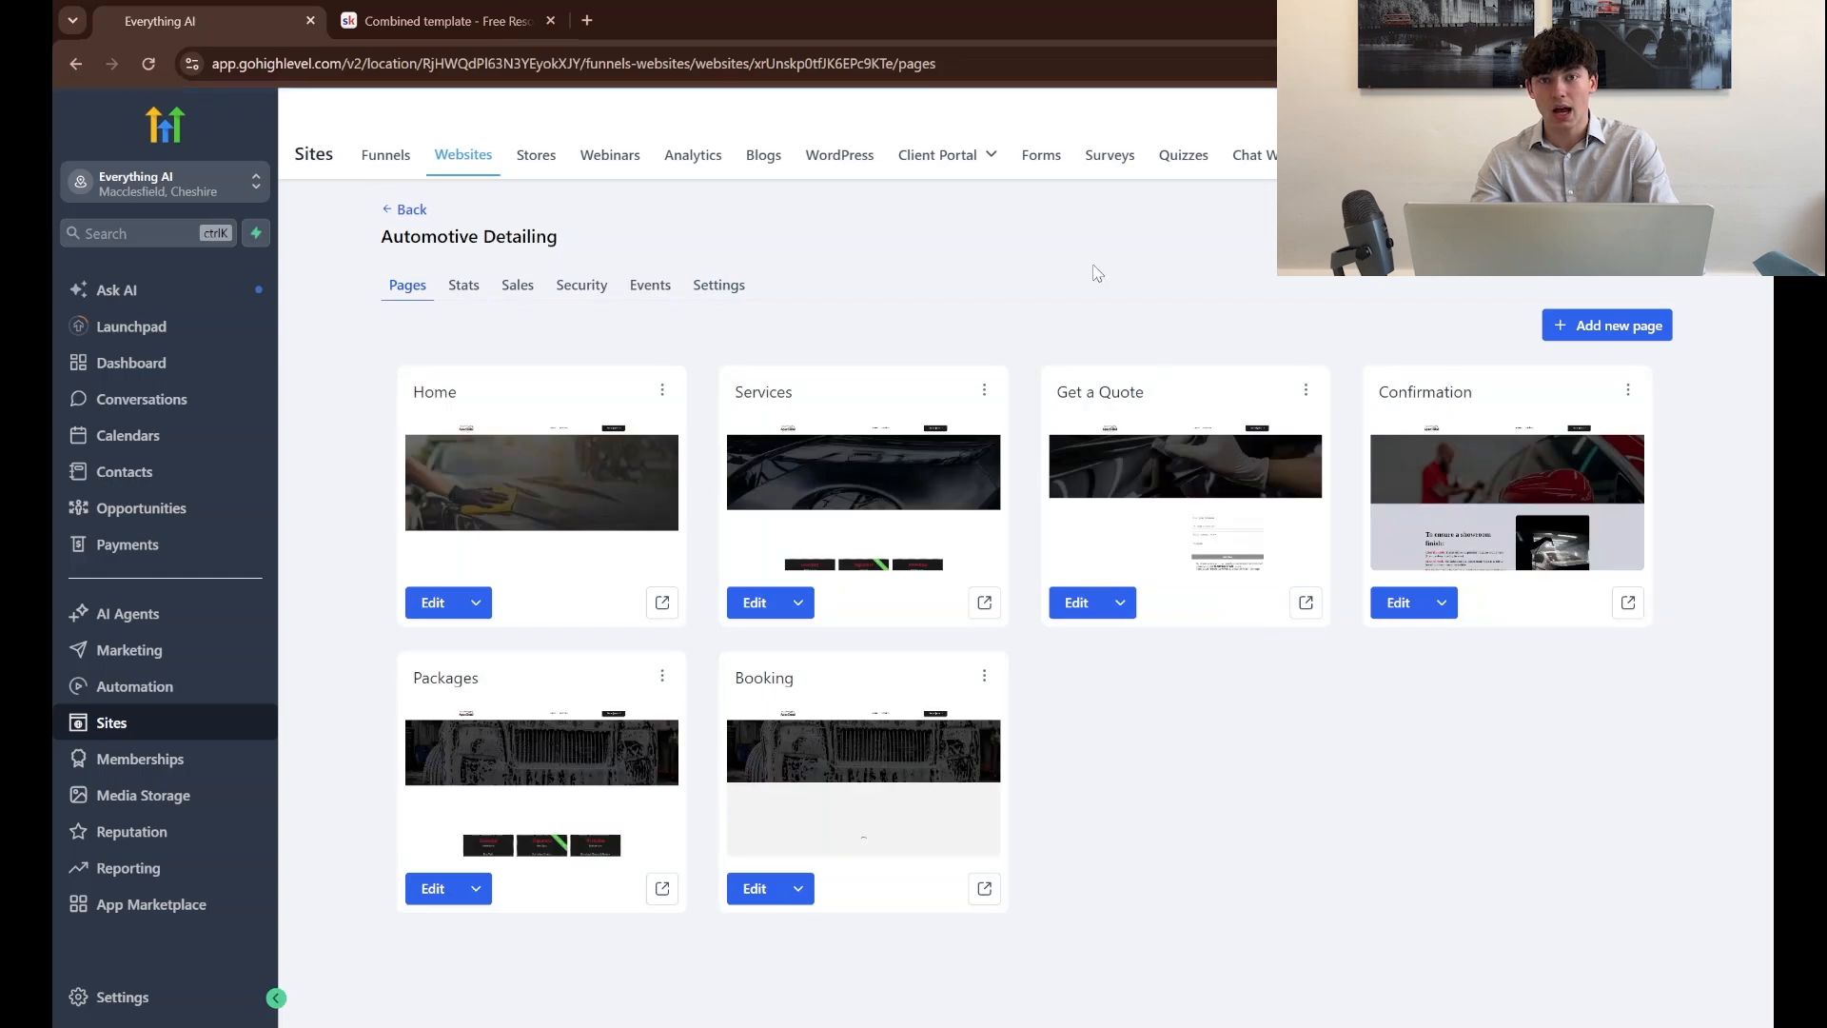
Preview the Automotive Detailing website's Home page and open its live chat
left_click(660, 603)
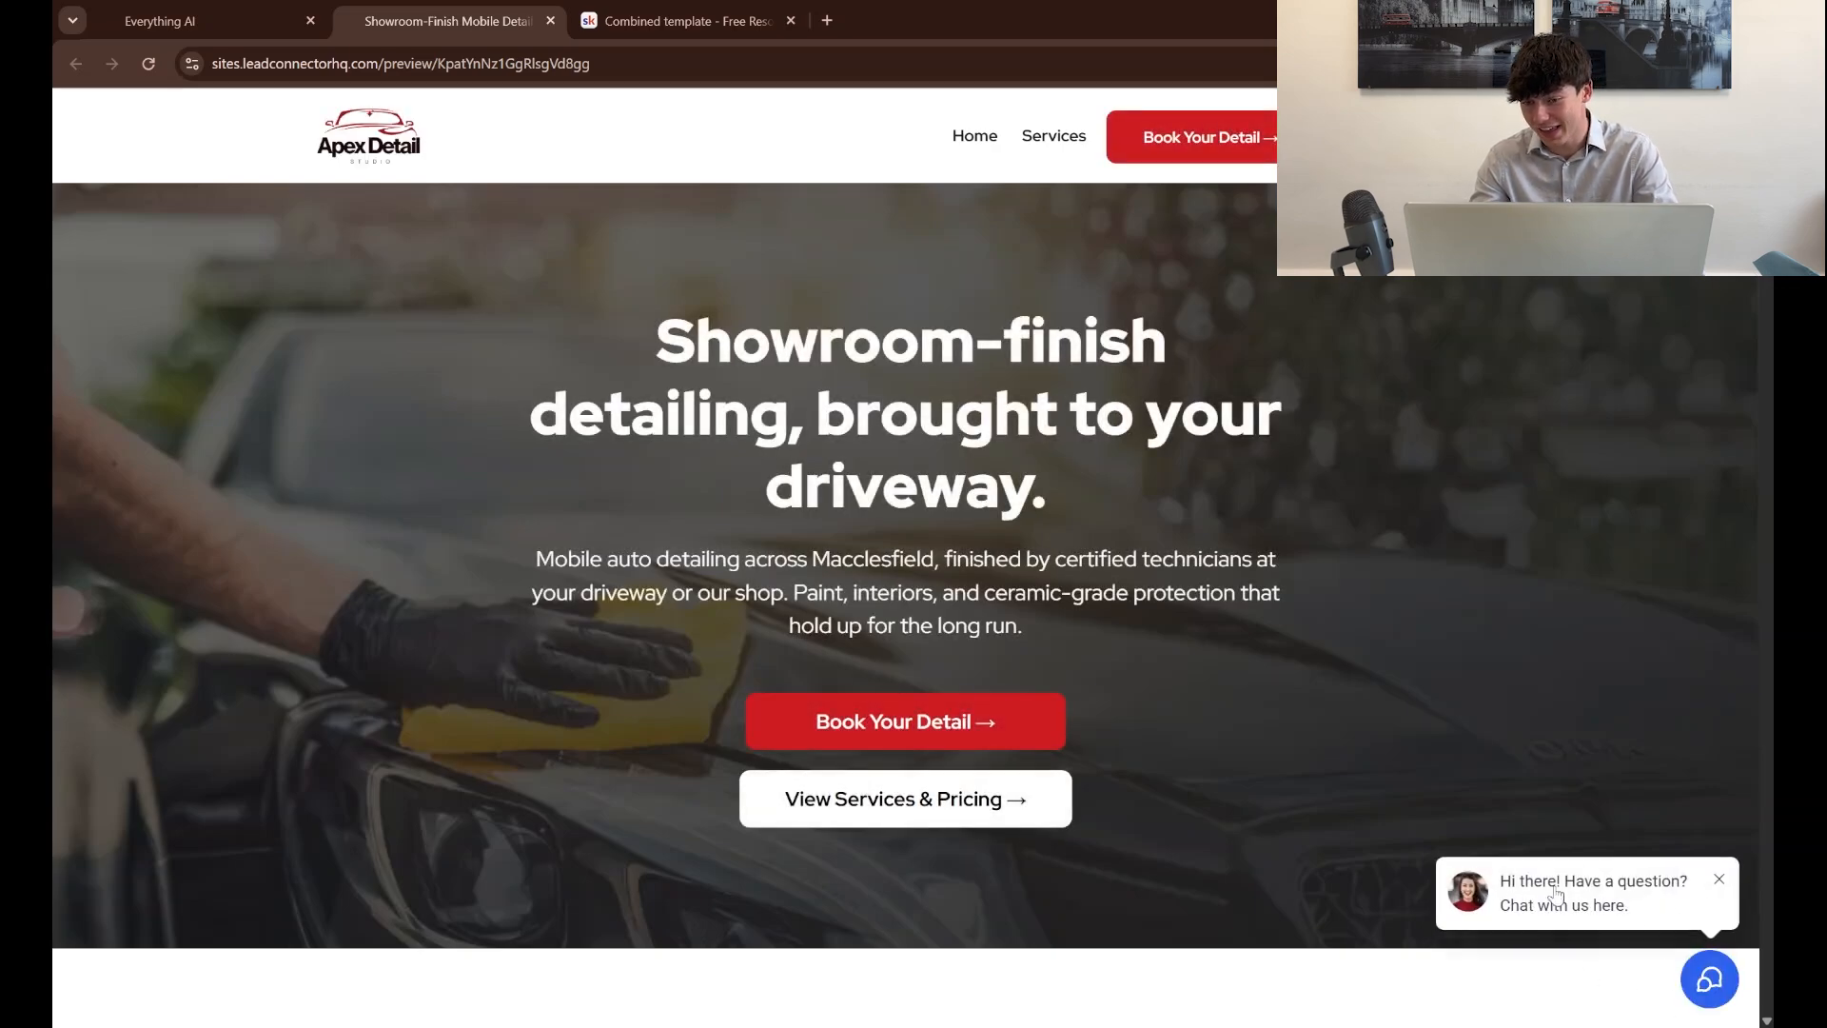
left_click(1538, 916)
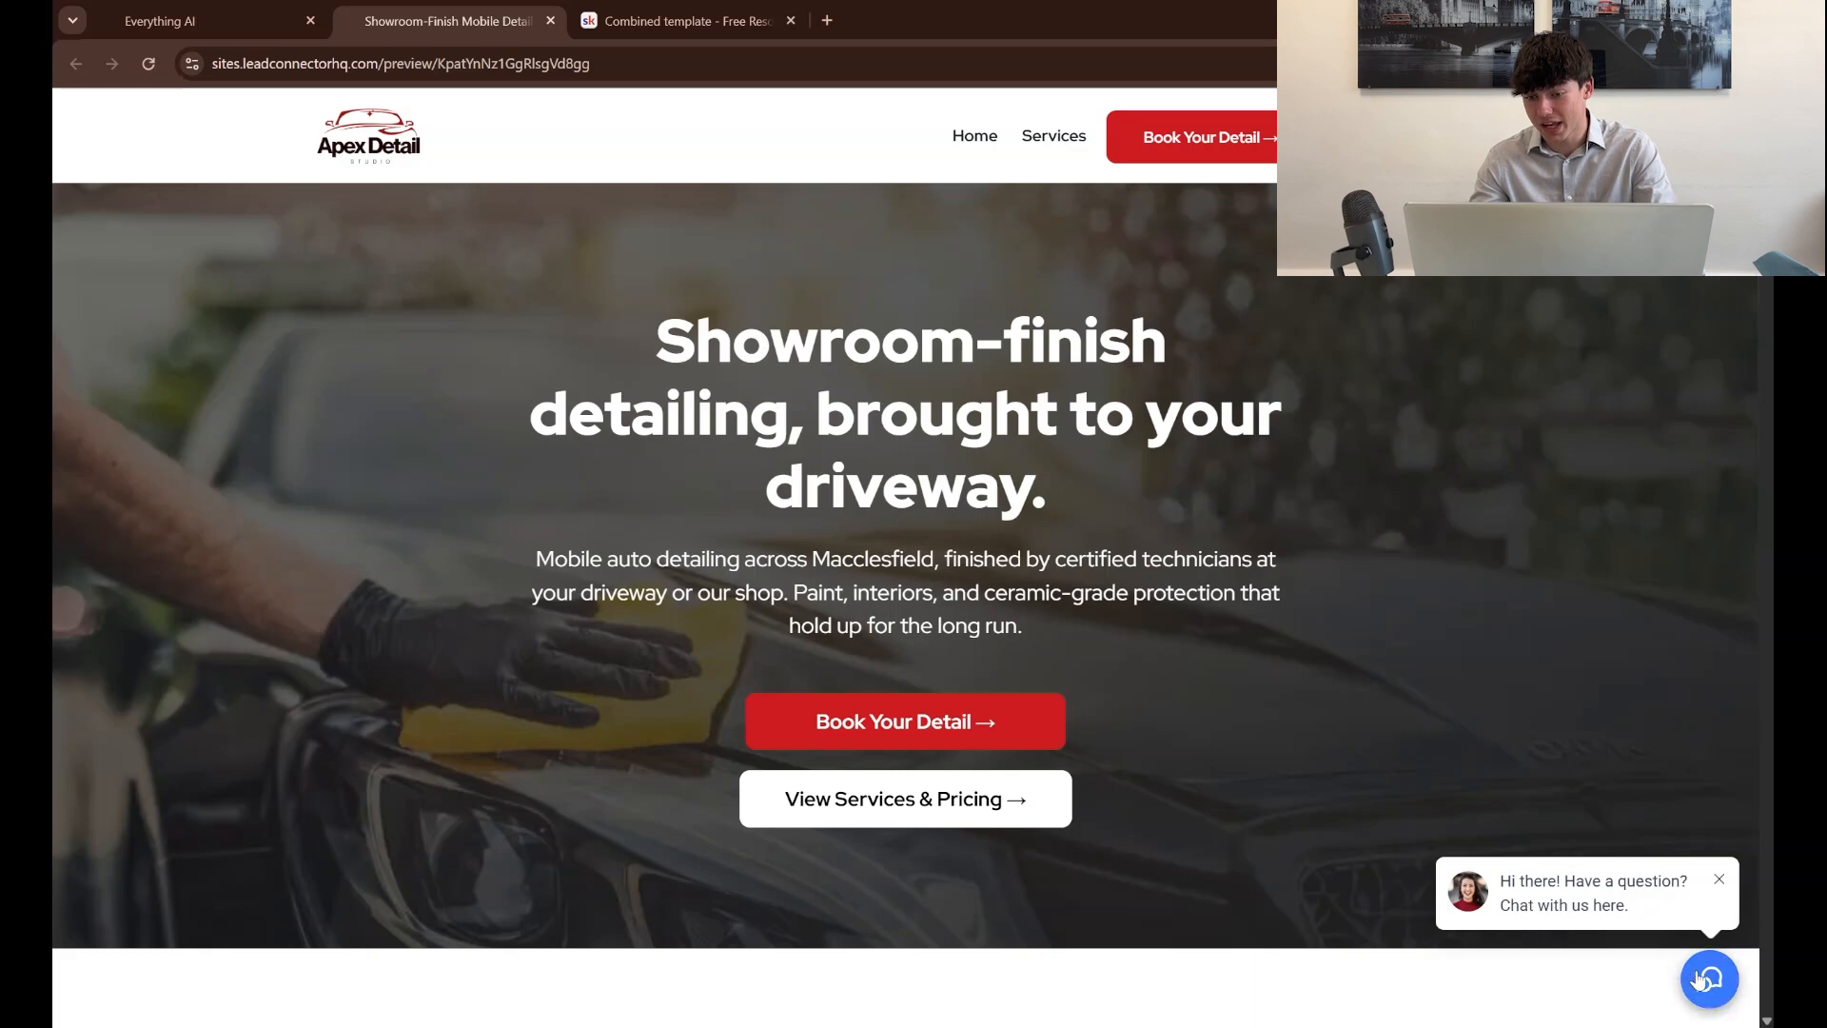